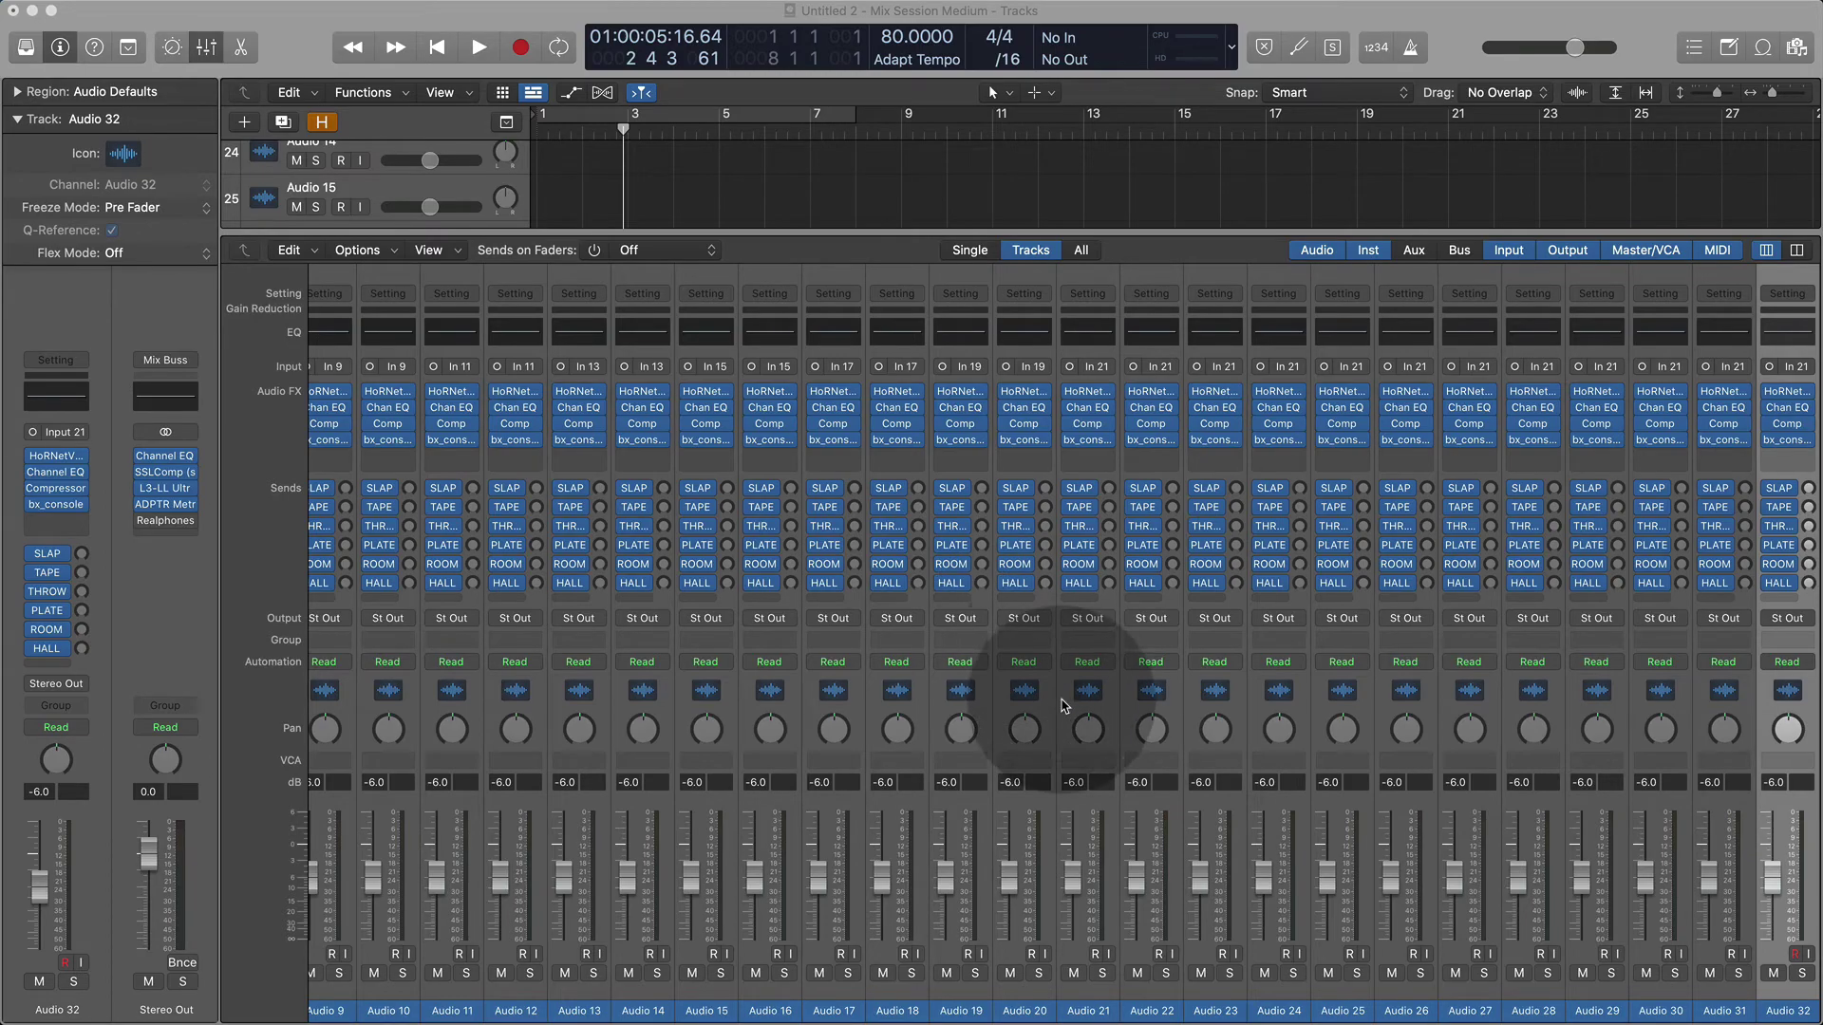
Scroll the mixer left until Audio 1 is the first visible channel strip.
scroll(1092, 603, left, 5)
scroll(1096, 597, left, 3)
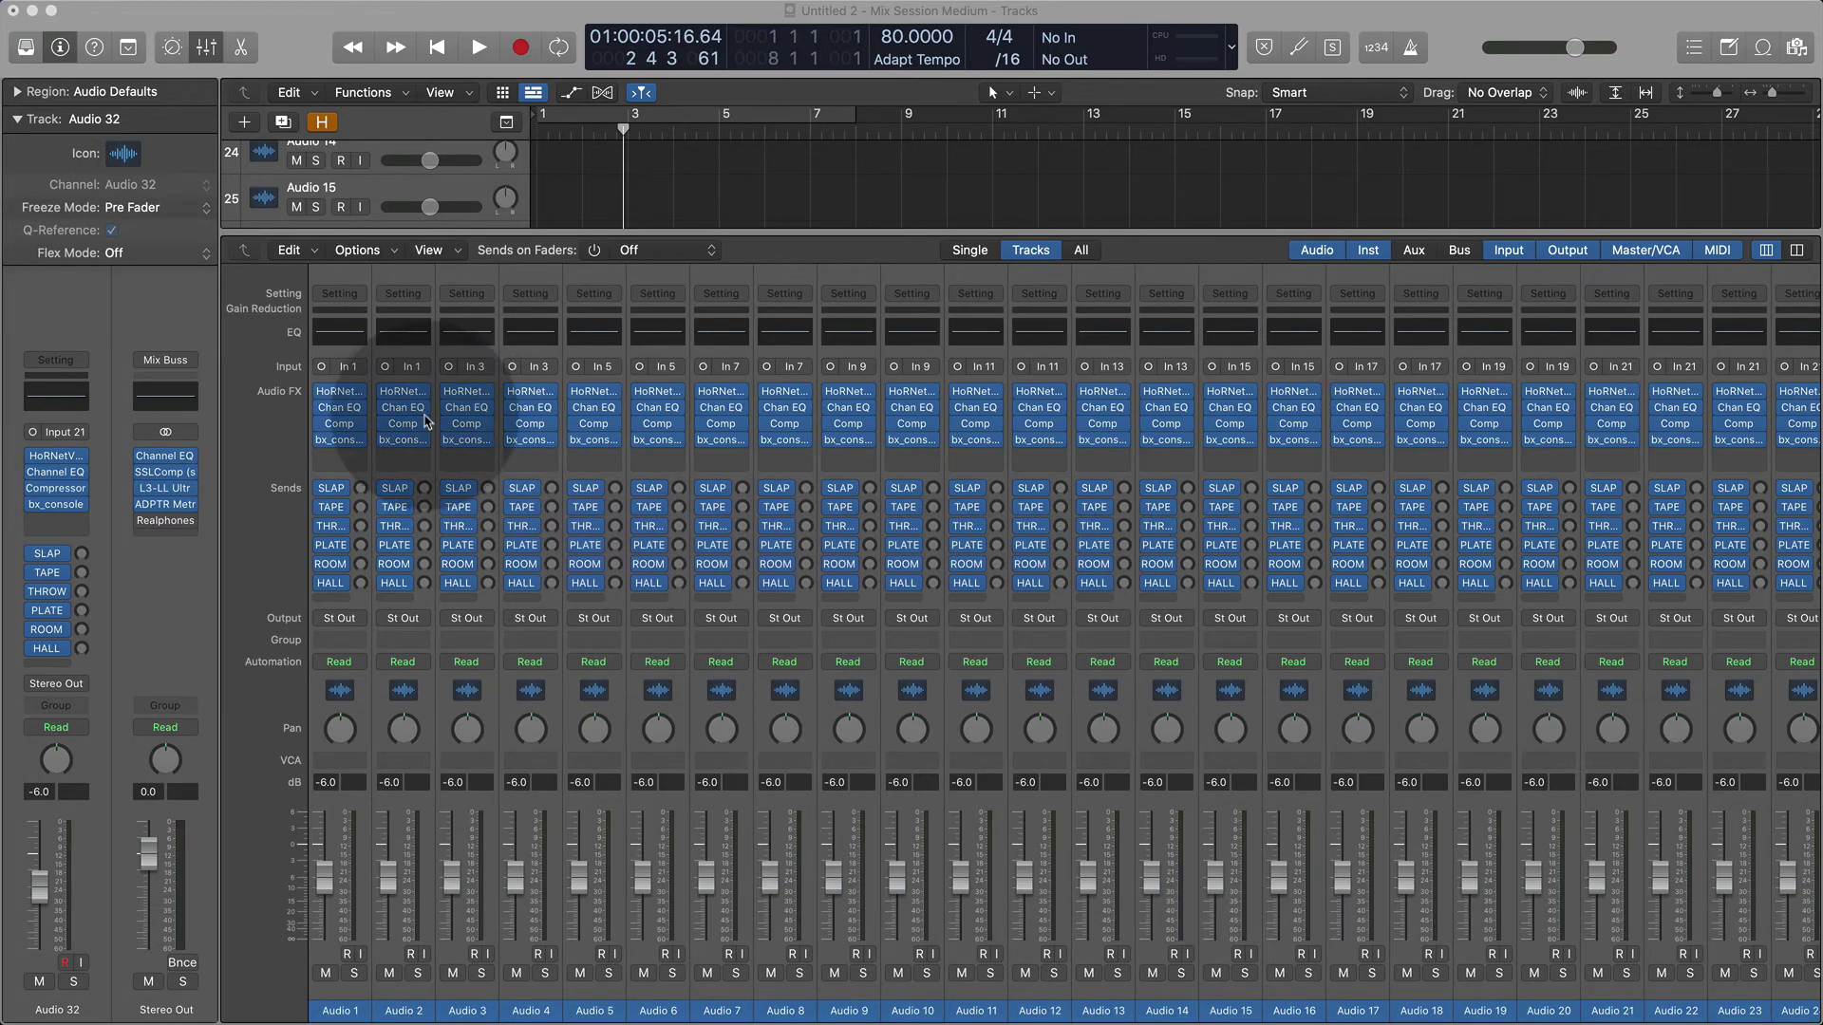
click(362, 455)
mouse_move(419, 935)
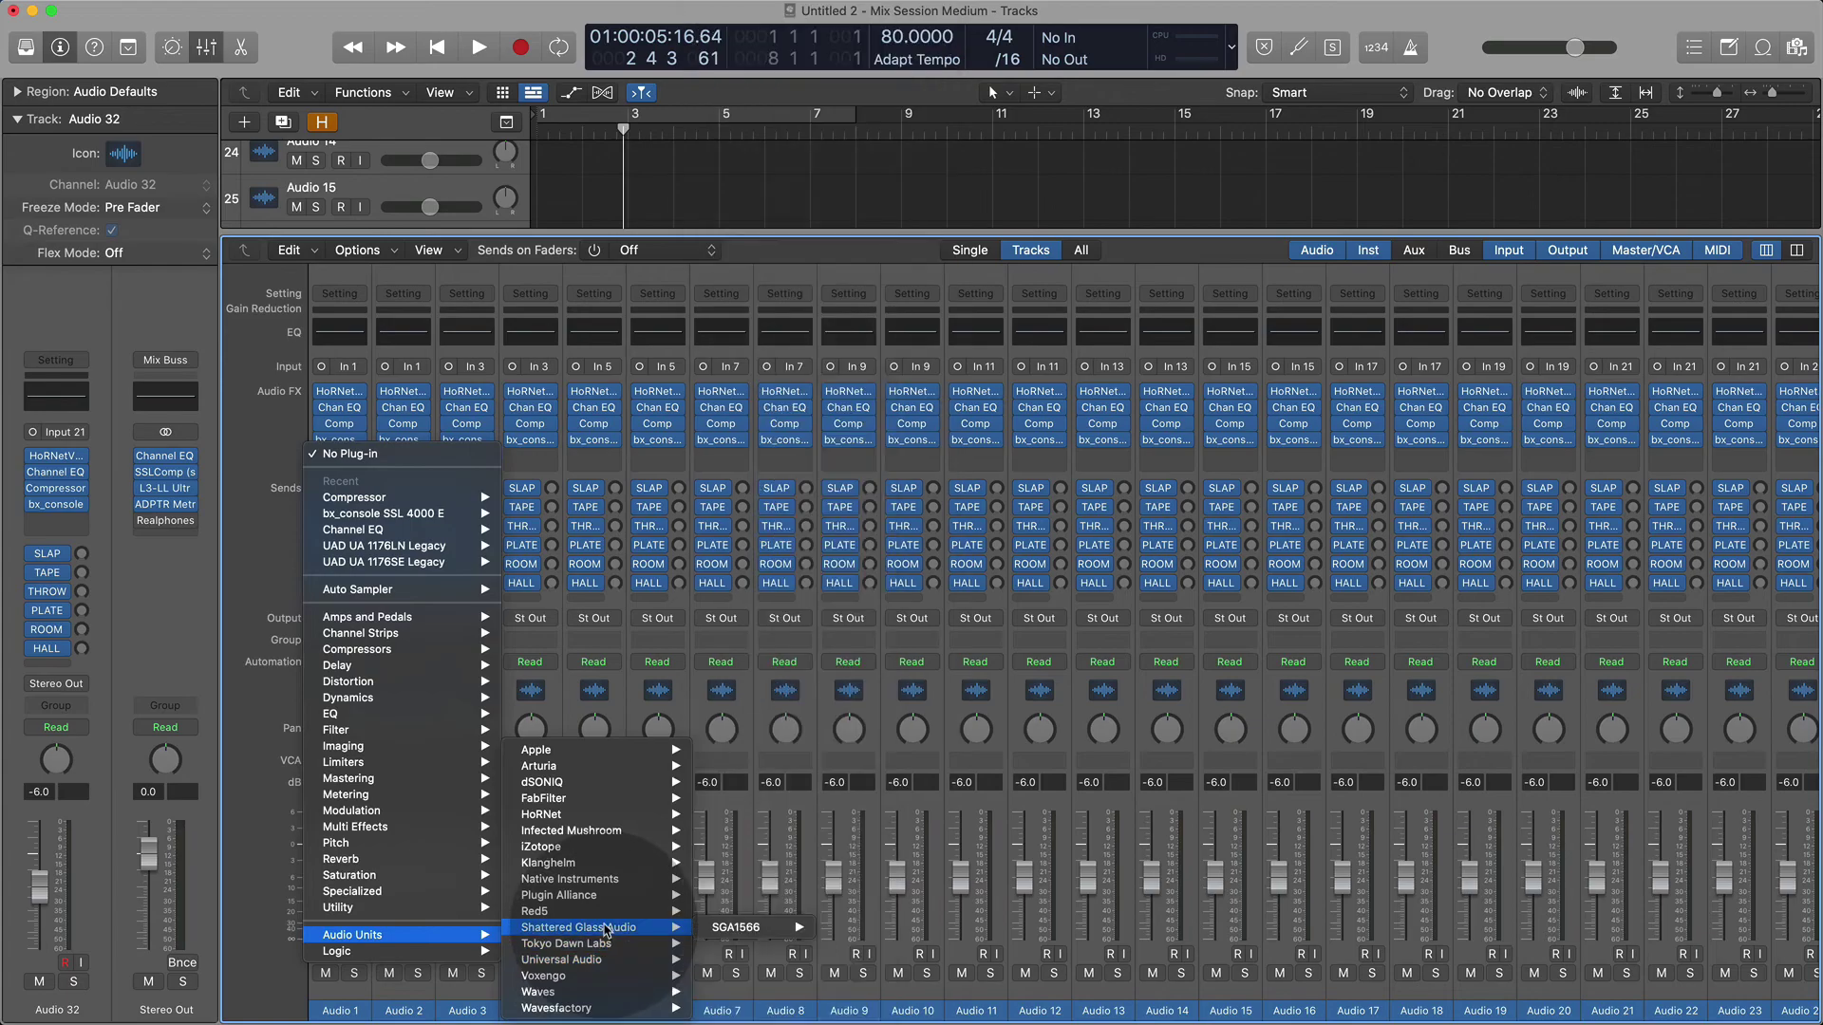
mouse_move(609, 902)
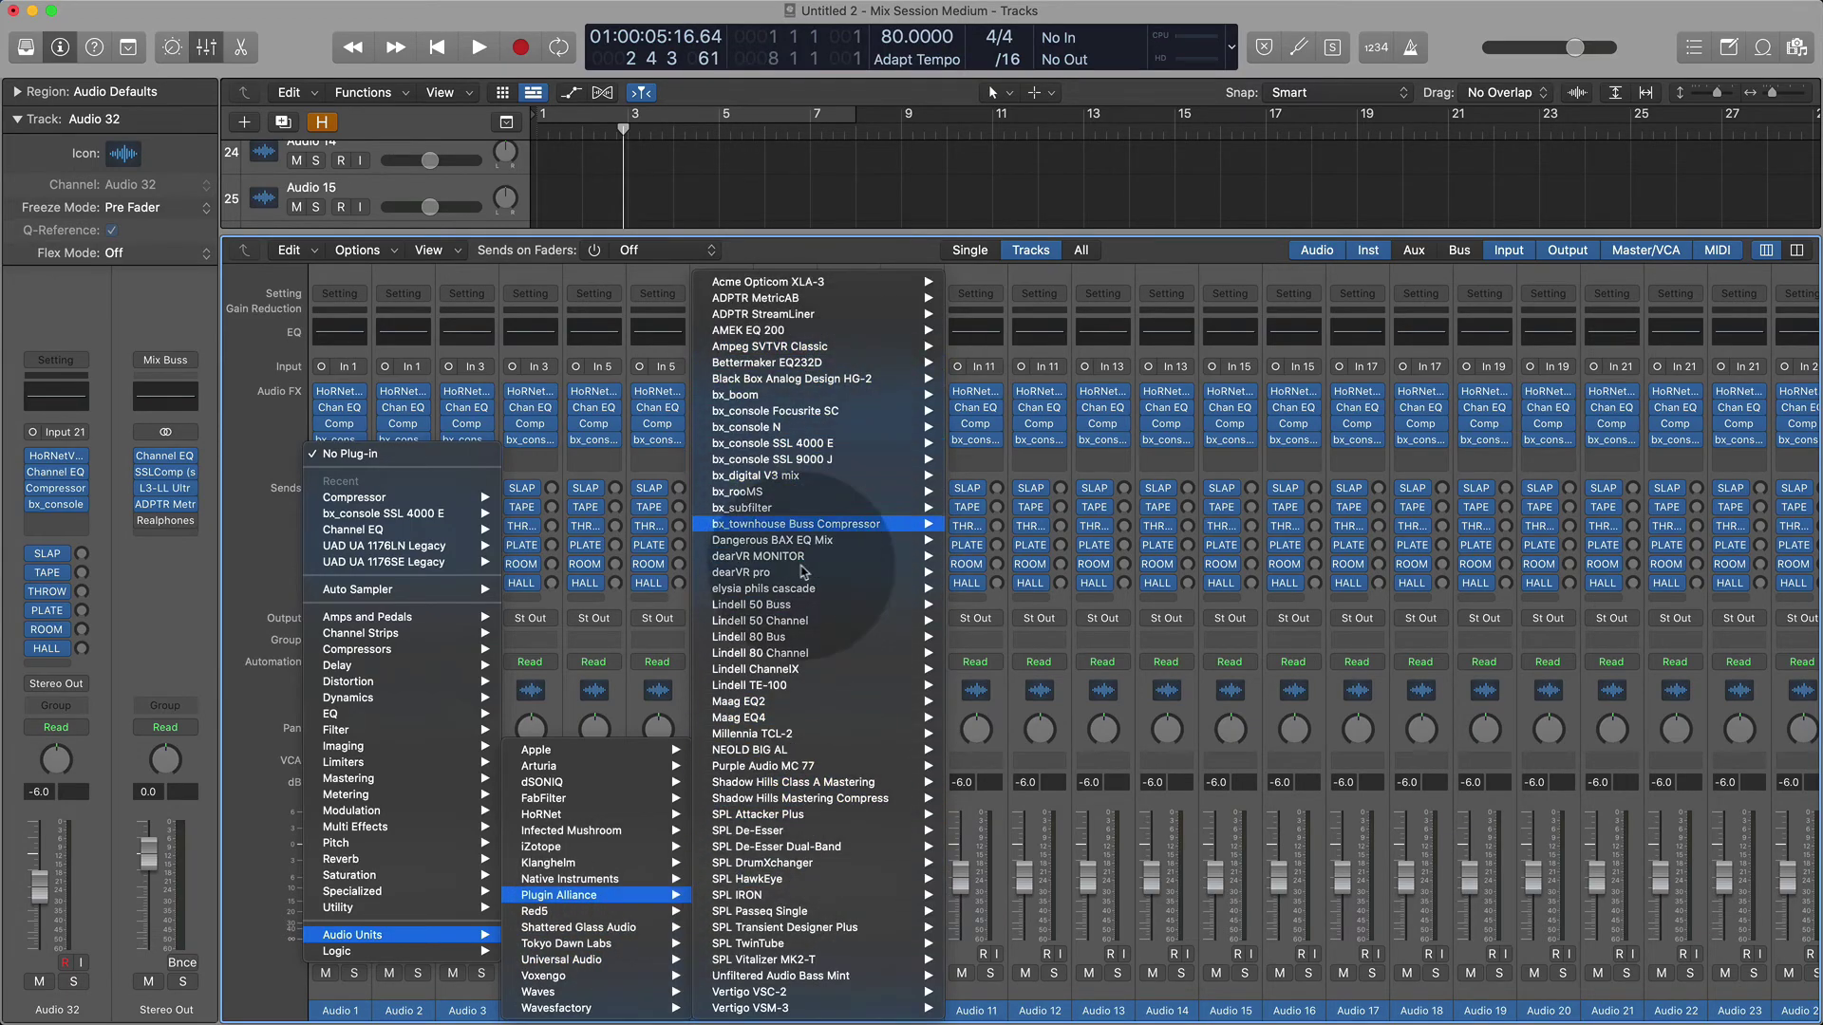
mouse_move(830, 831)
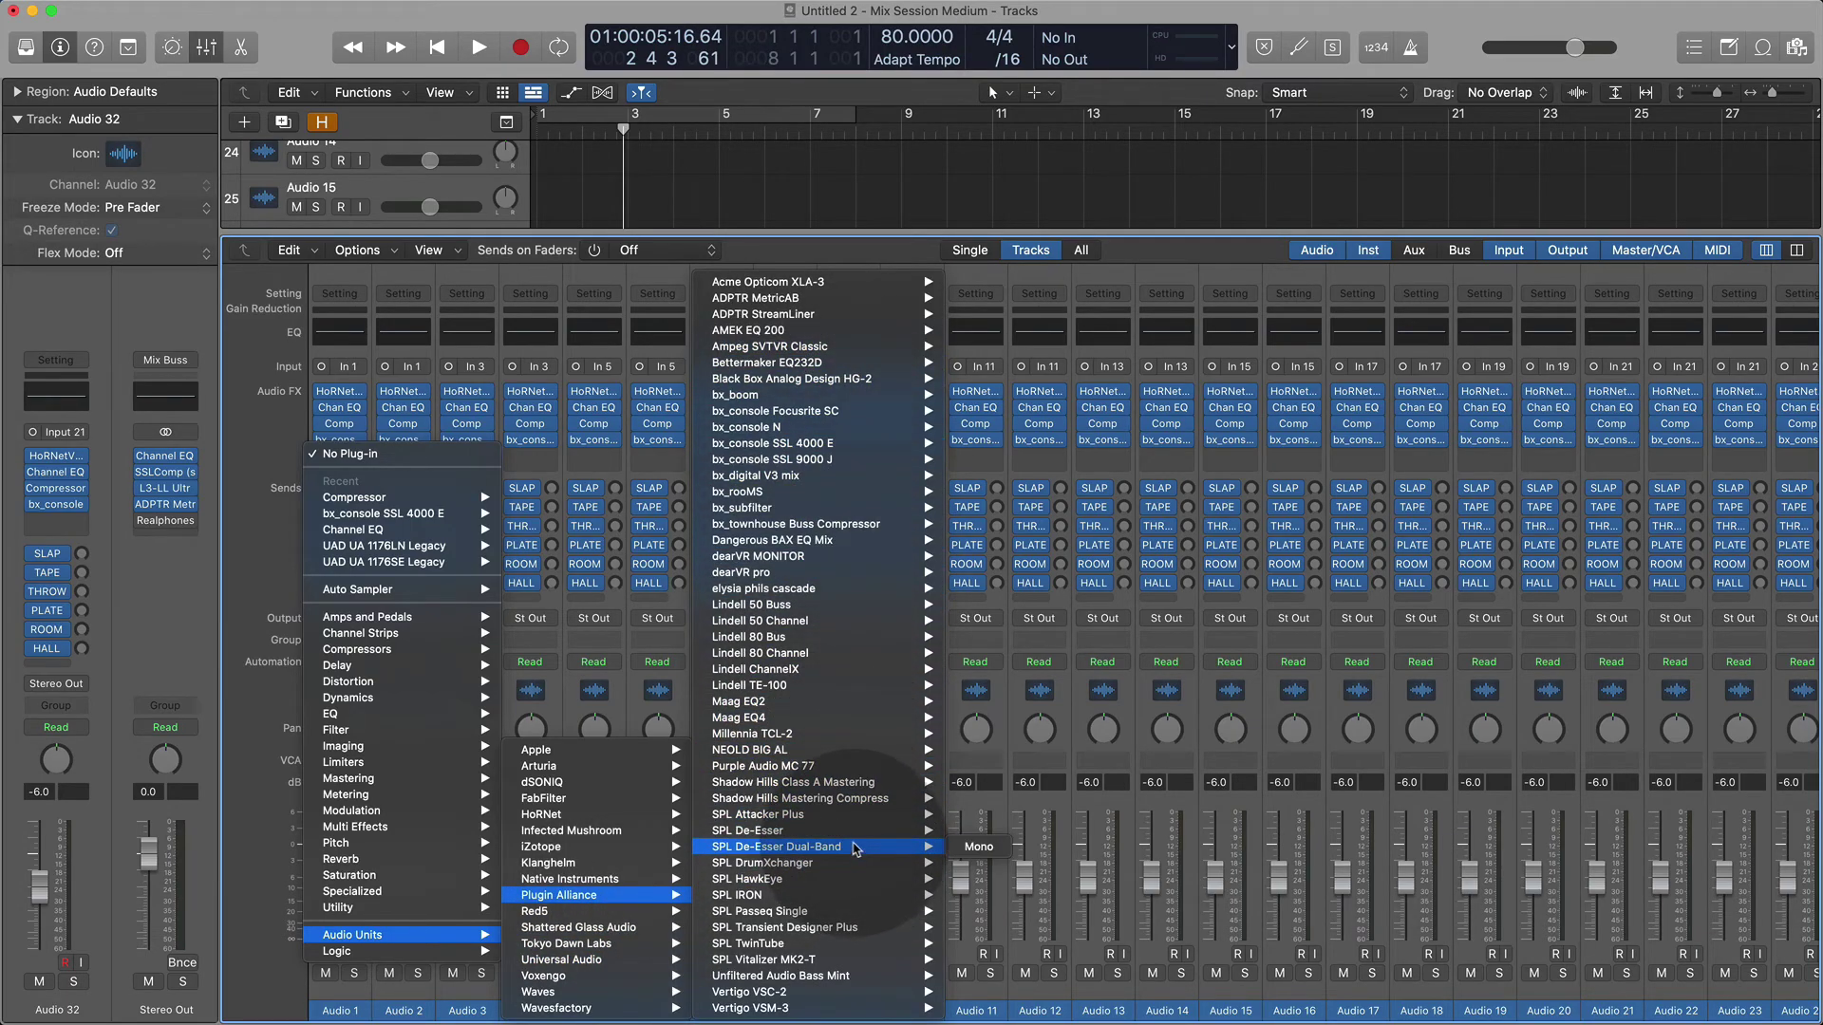
mouse_move(600, 798)
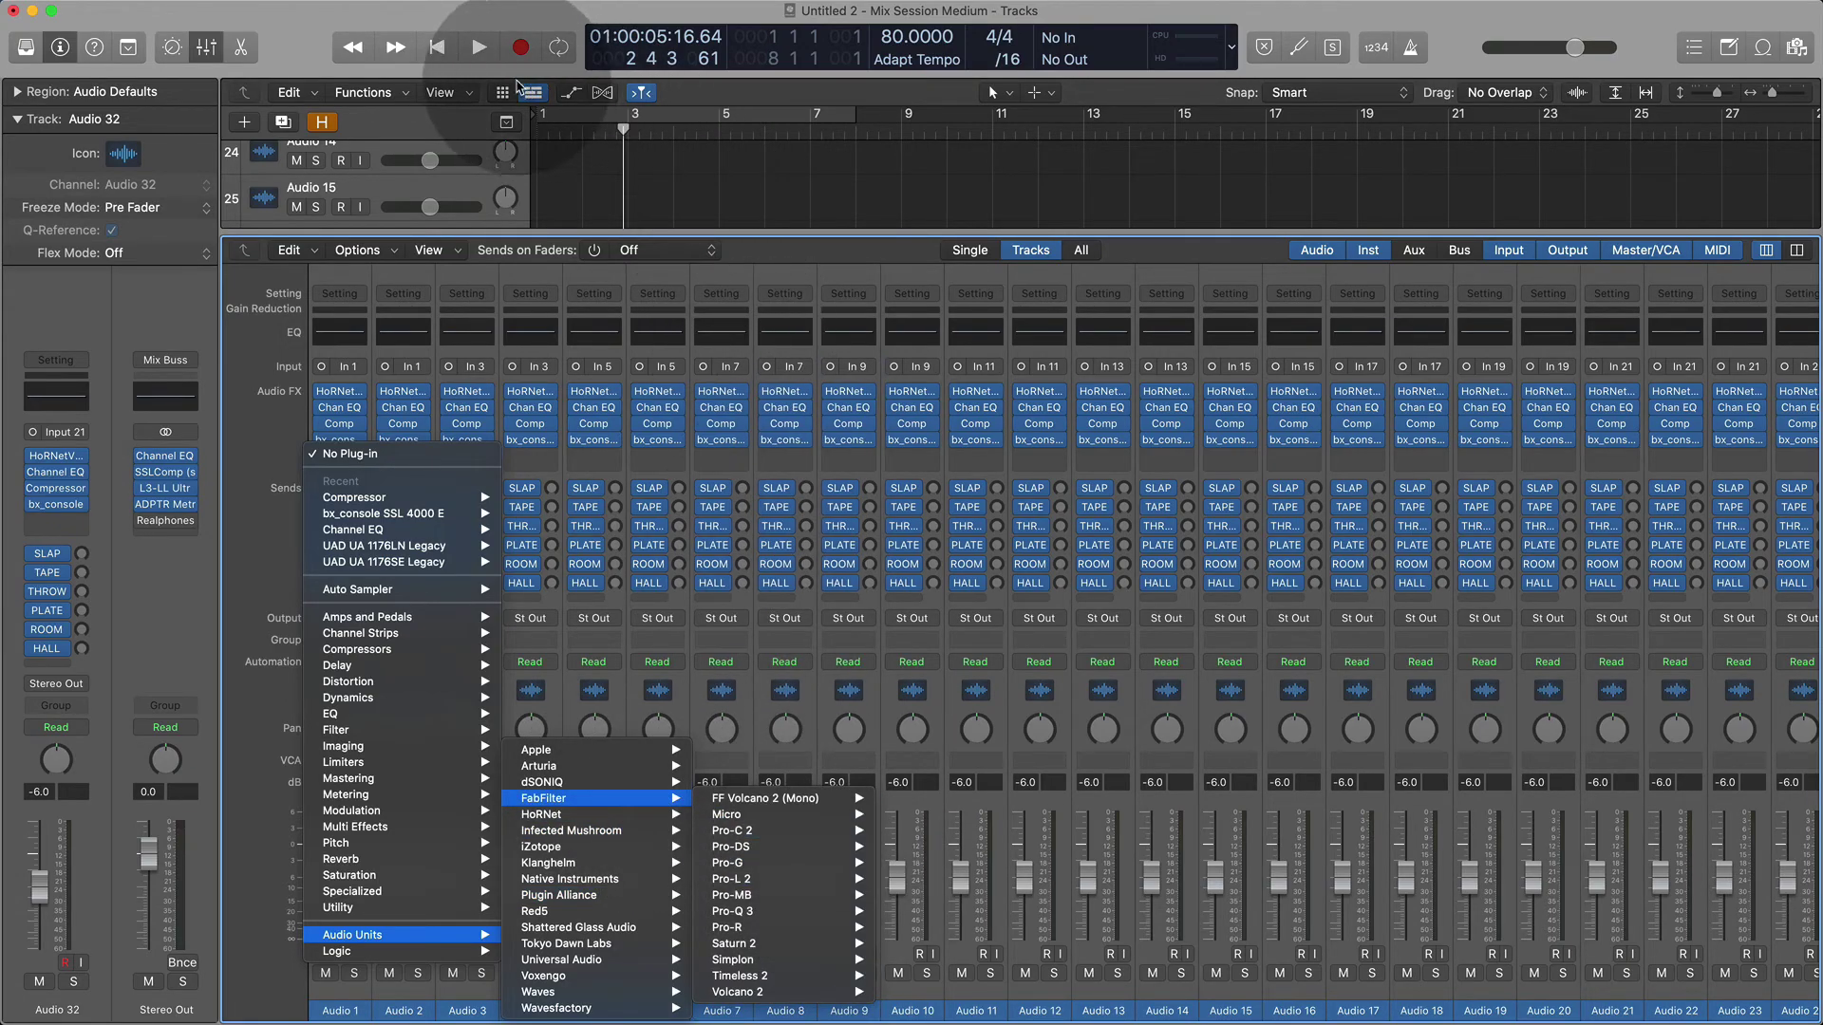
click(313, 39)
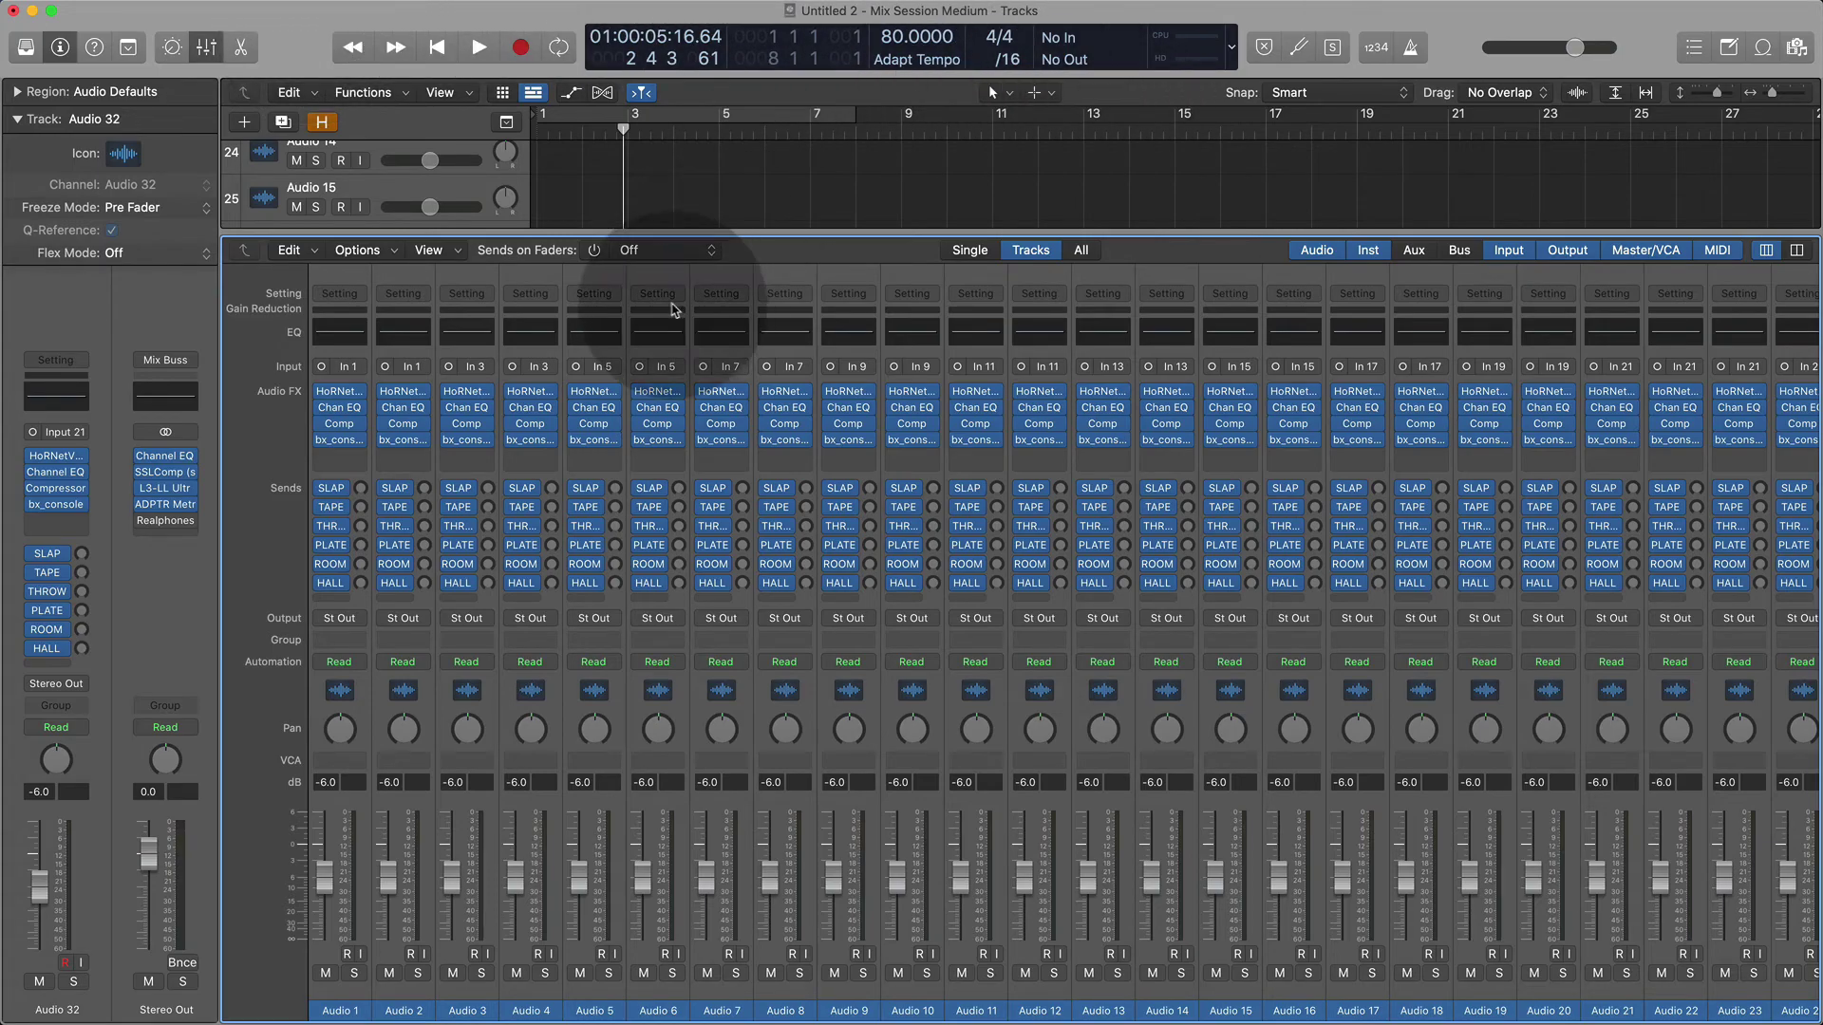
Select the Audio 17 channel strip, then Audio 18, and return the mixer view left.
scroll(610, 318, left, 3)
scroll(399, 305, right, 6)
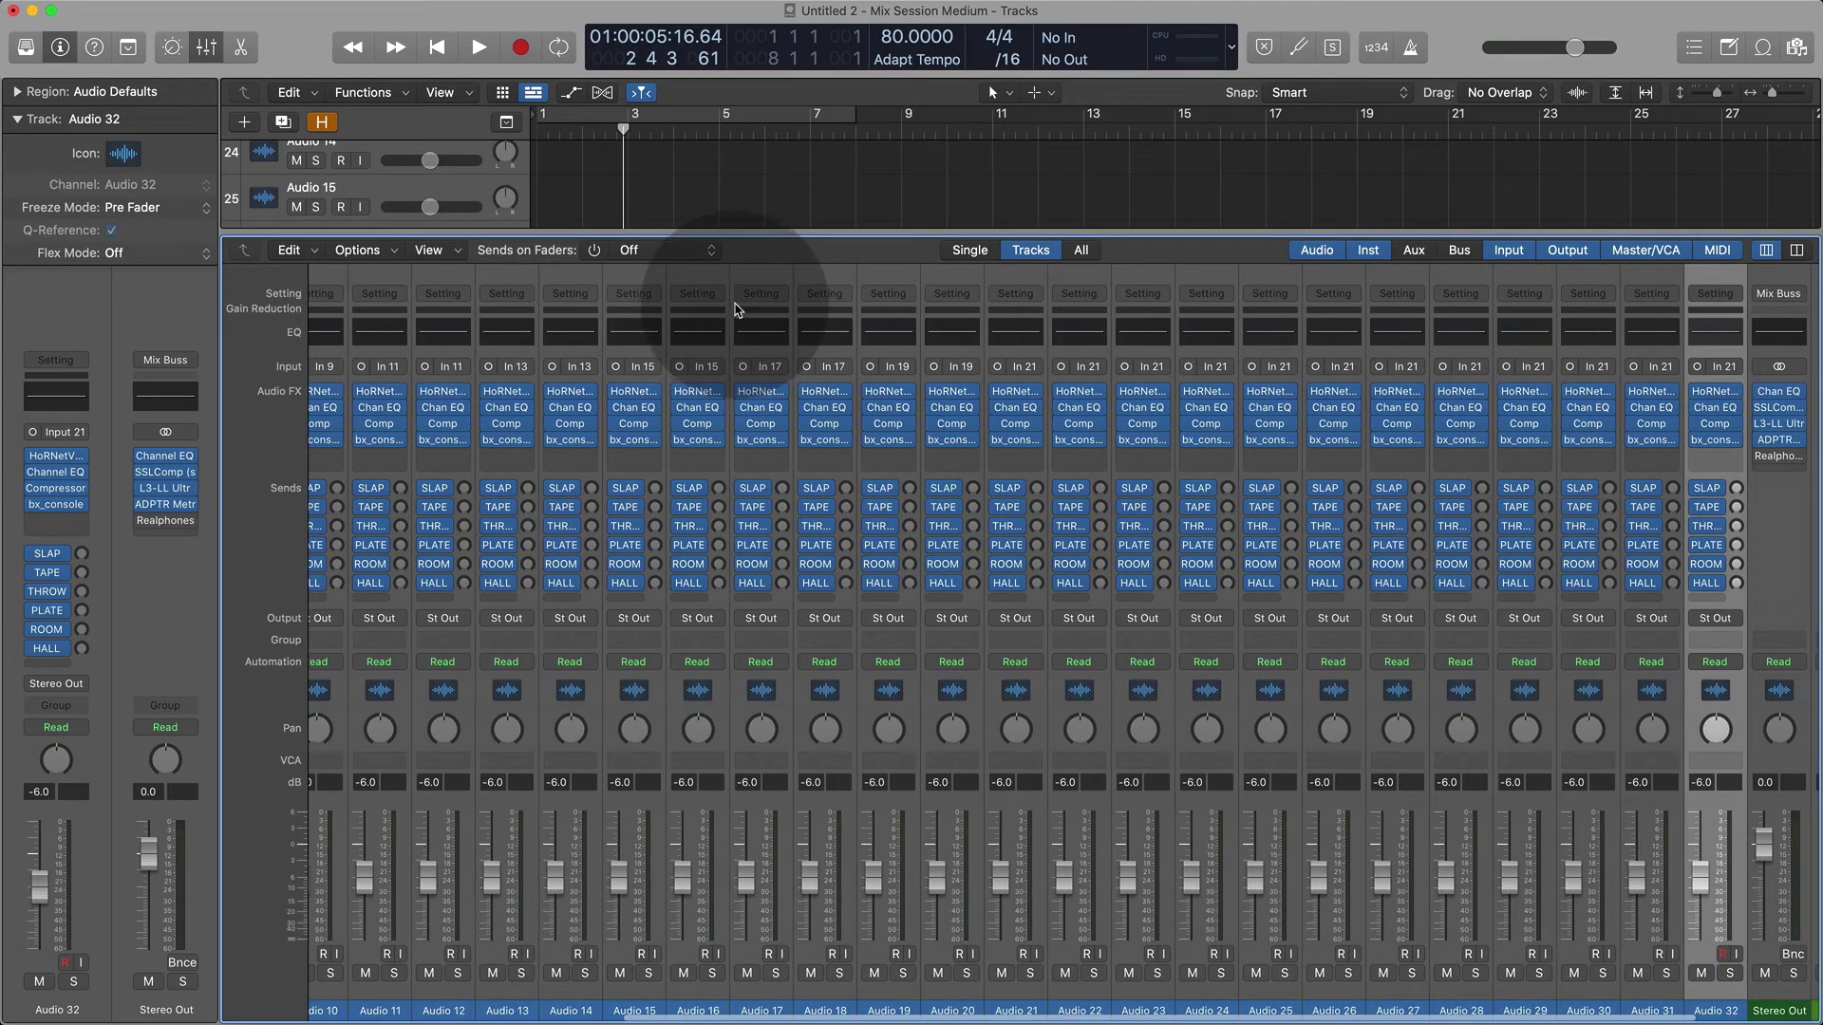
click(734, 311)
click(807, 308)
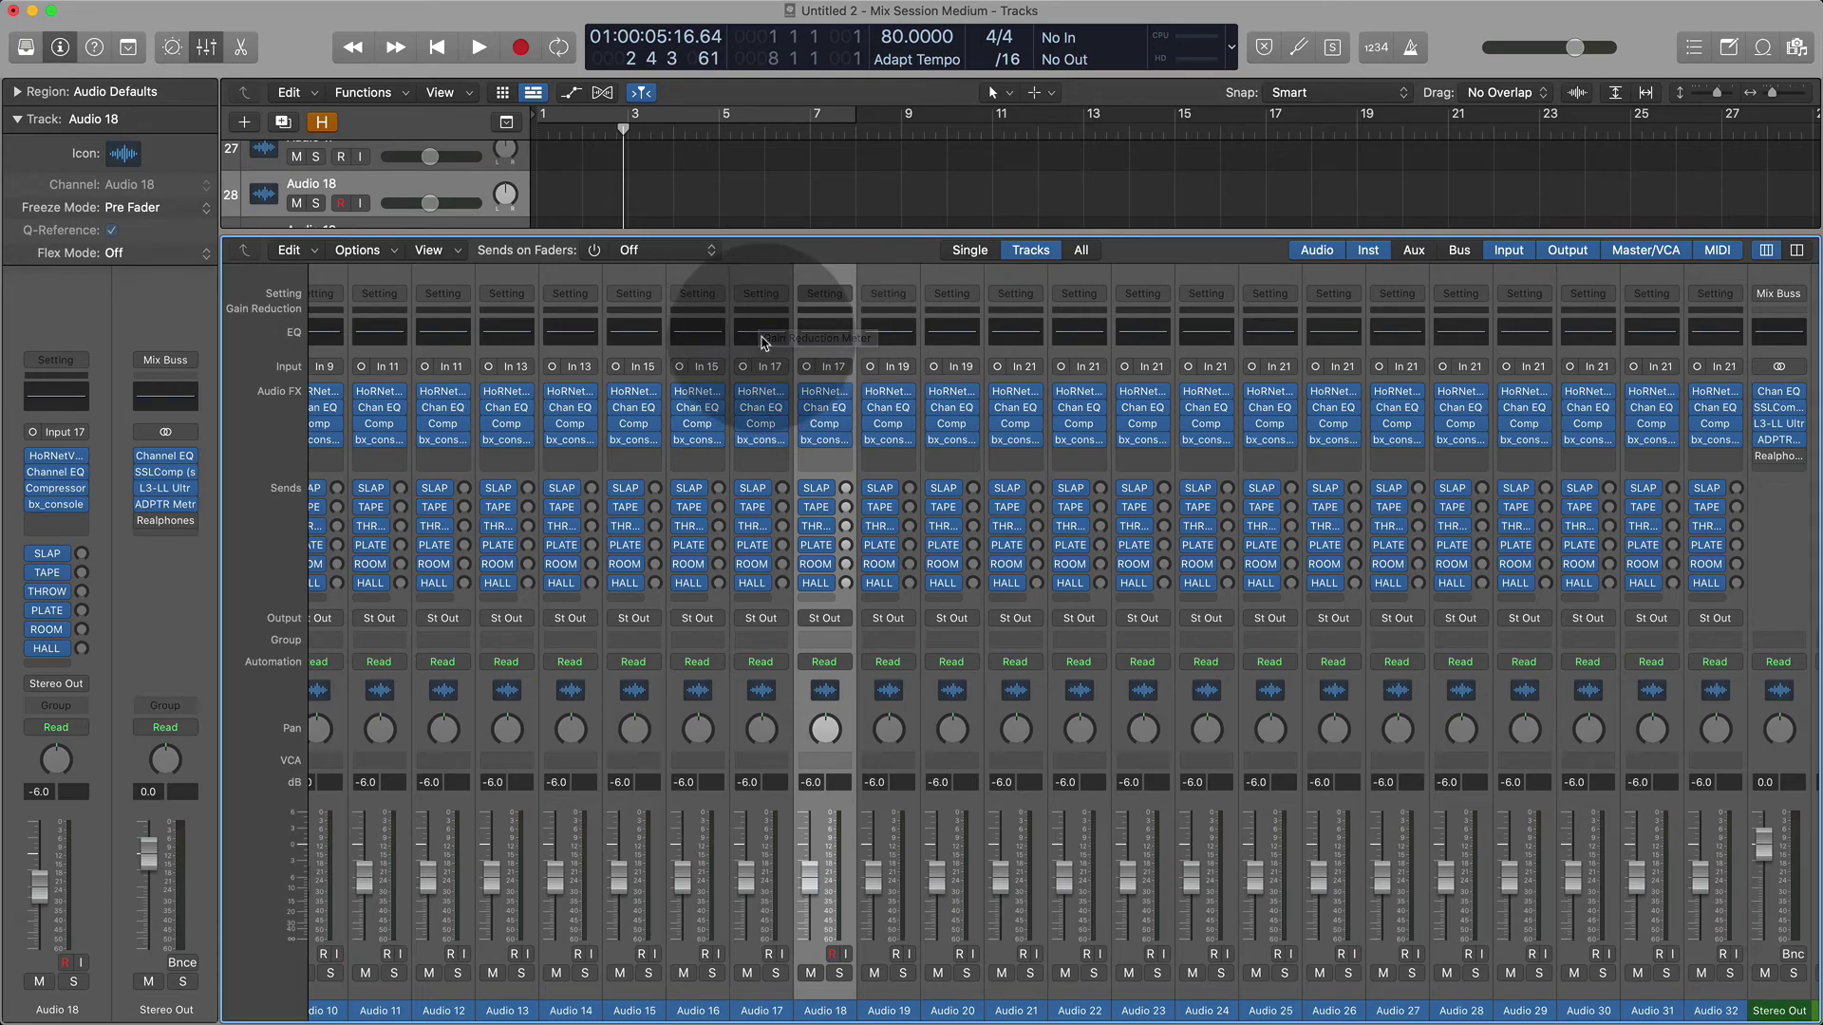
scroll(759, 339, left, 10)
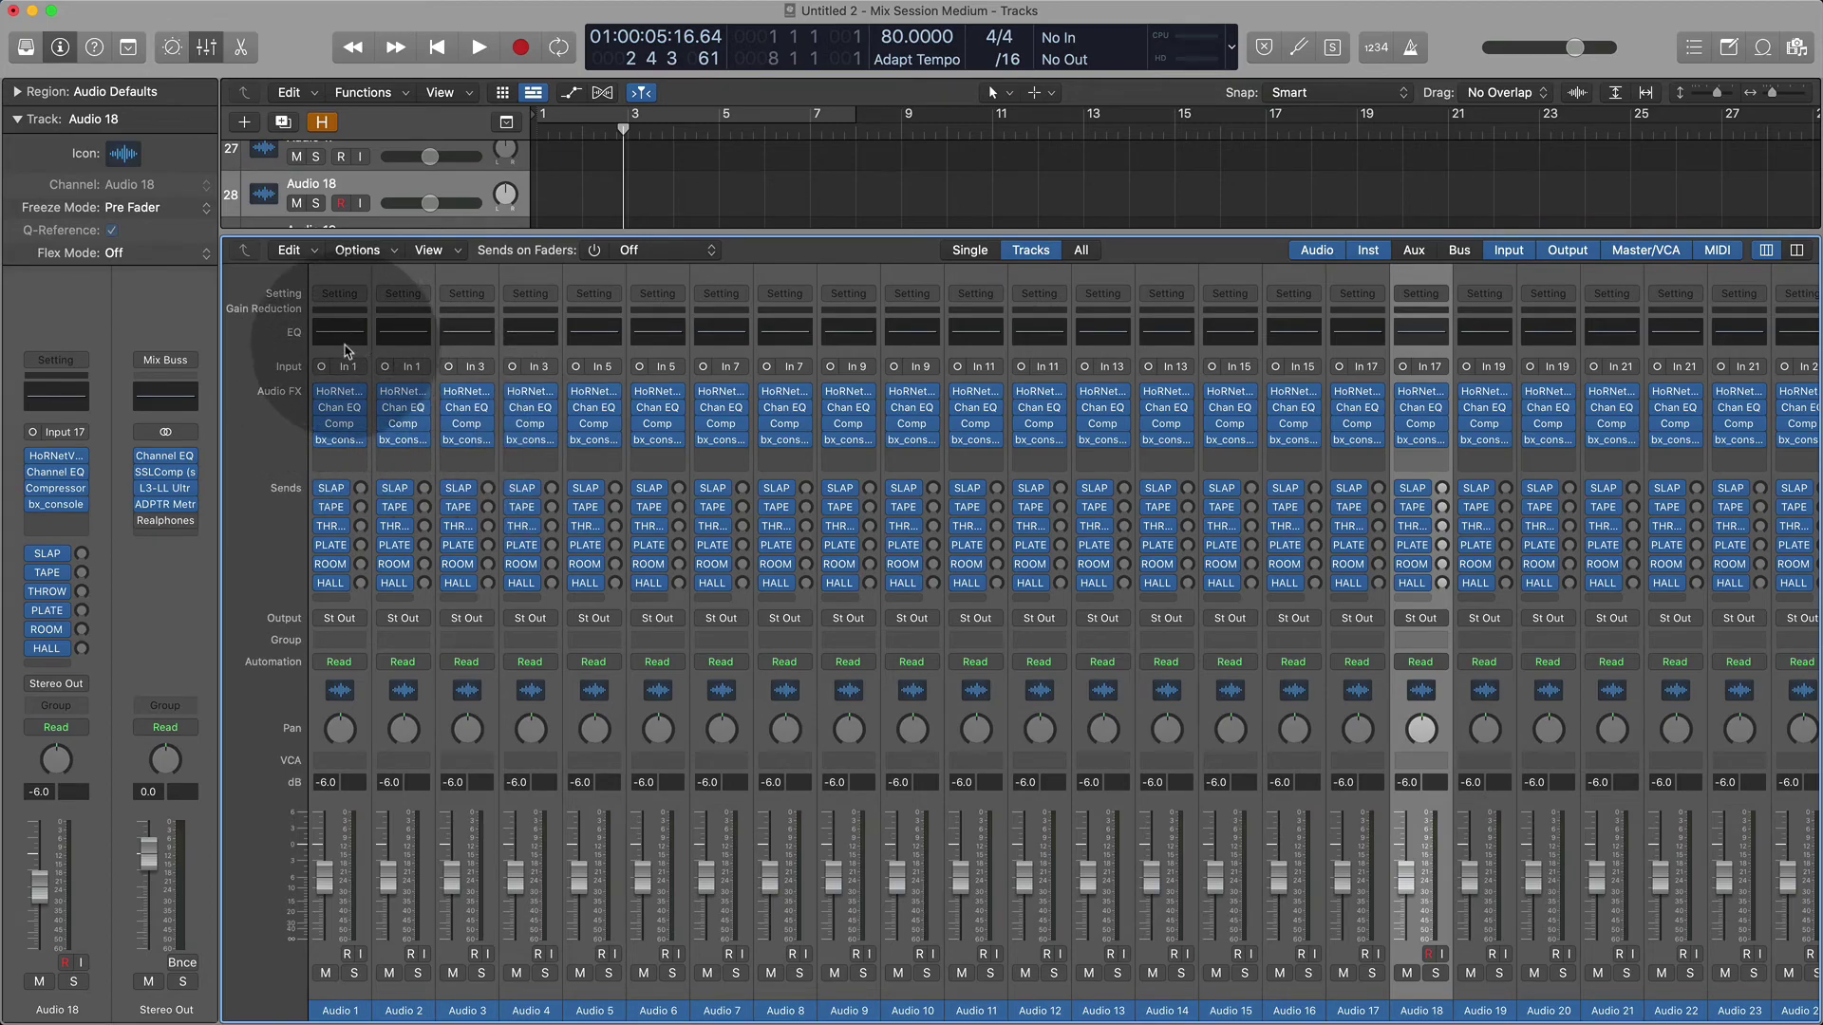
click(343, 409)
drag(706, 287, 548, 133)
drag(1592, 795, 874, 567)
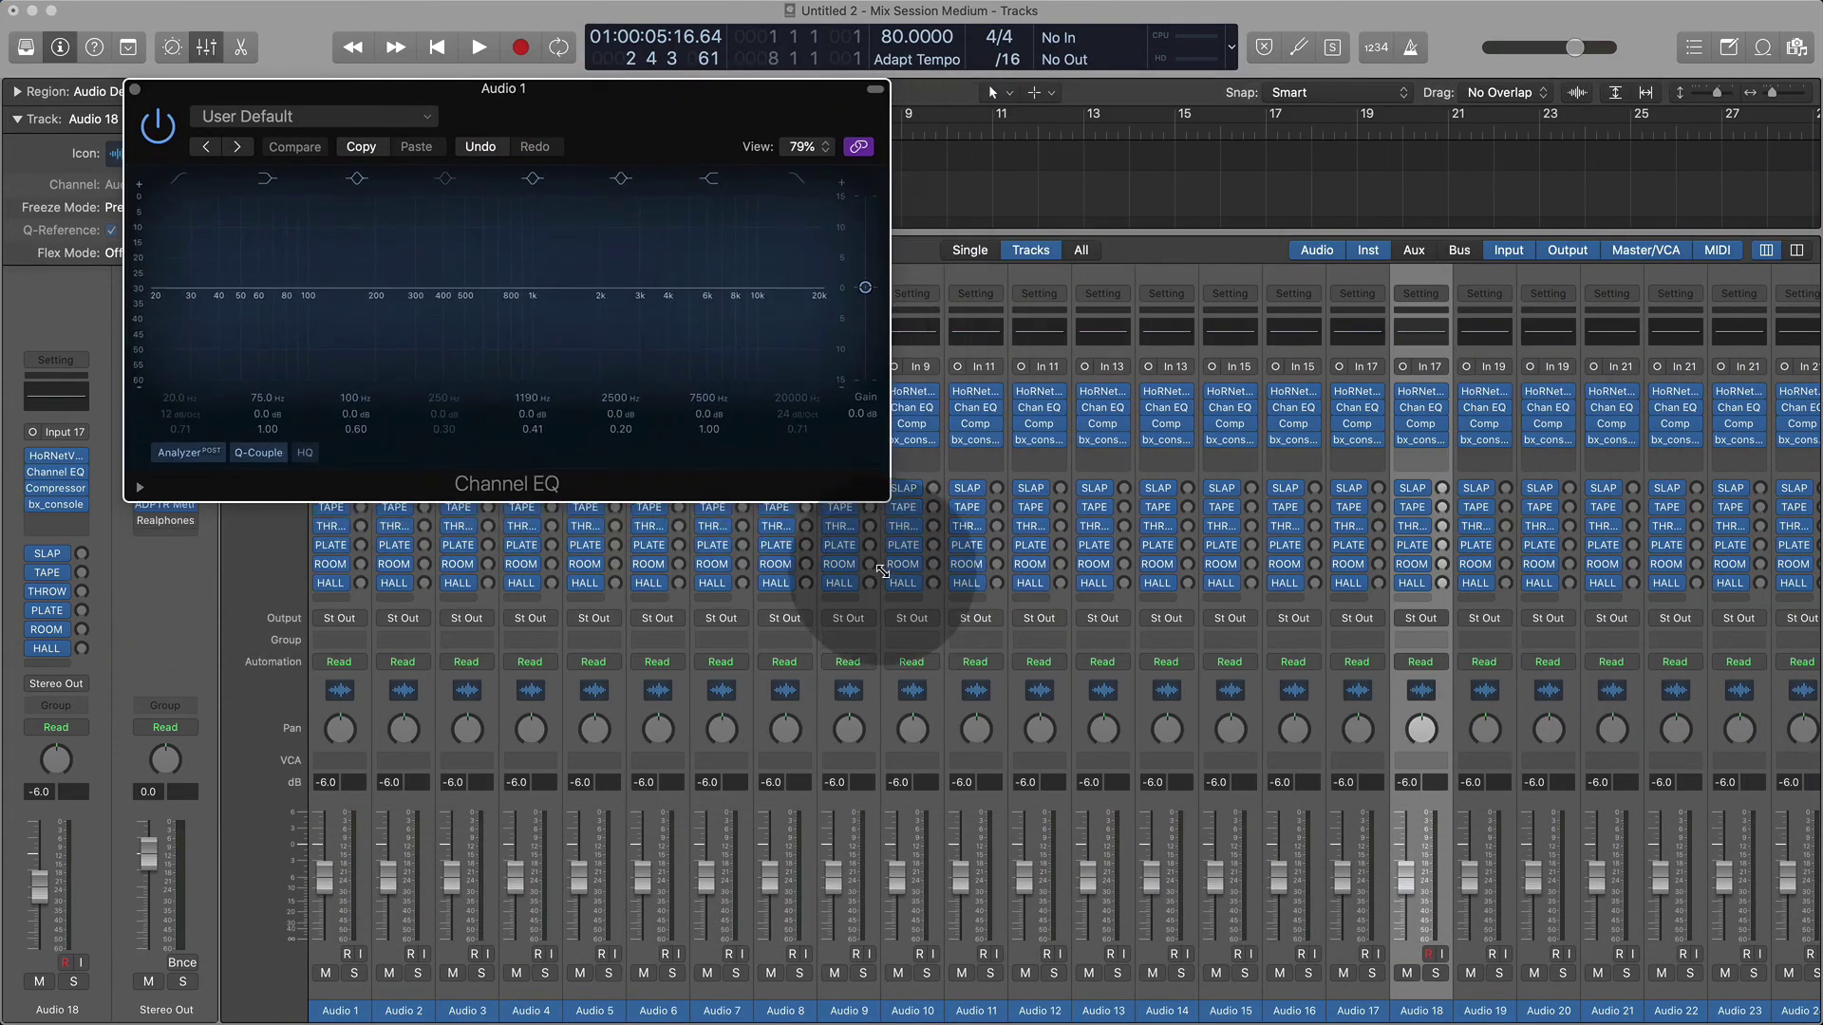
drag(578, 150, 1090, 464)
drag(1054, 598, 1031, 568)
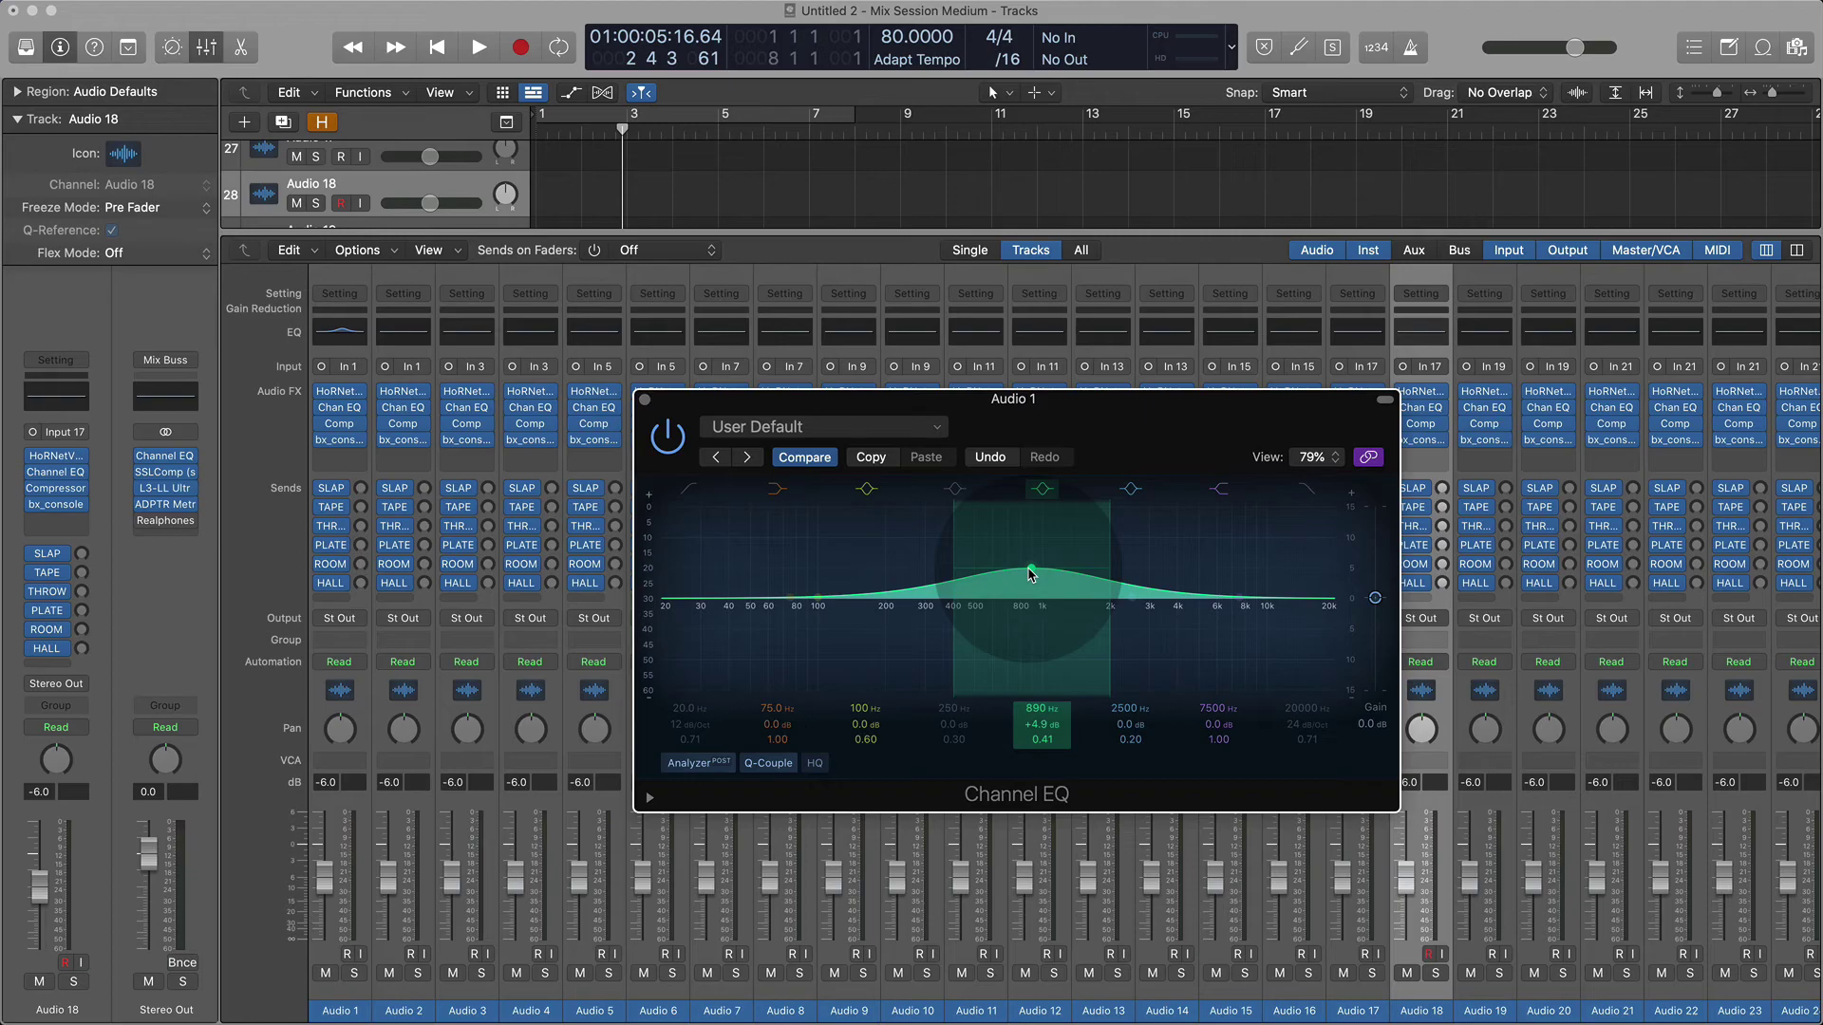
drag(1031, 573, 1029, 576)
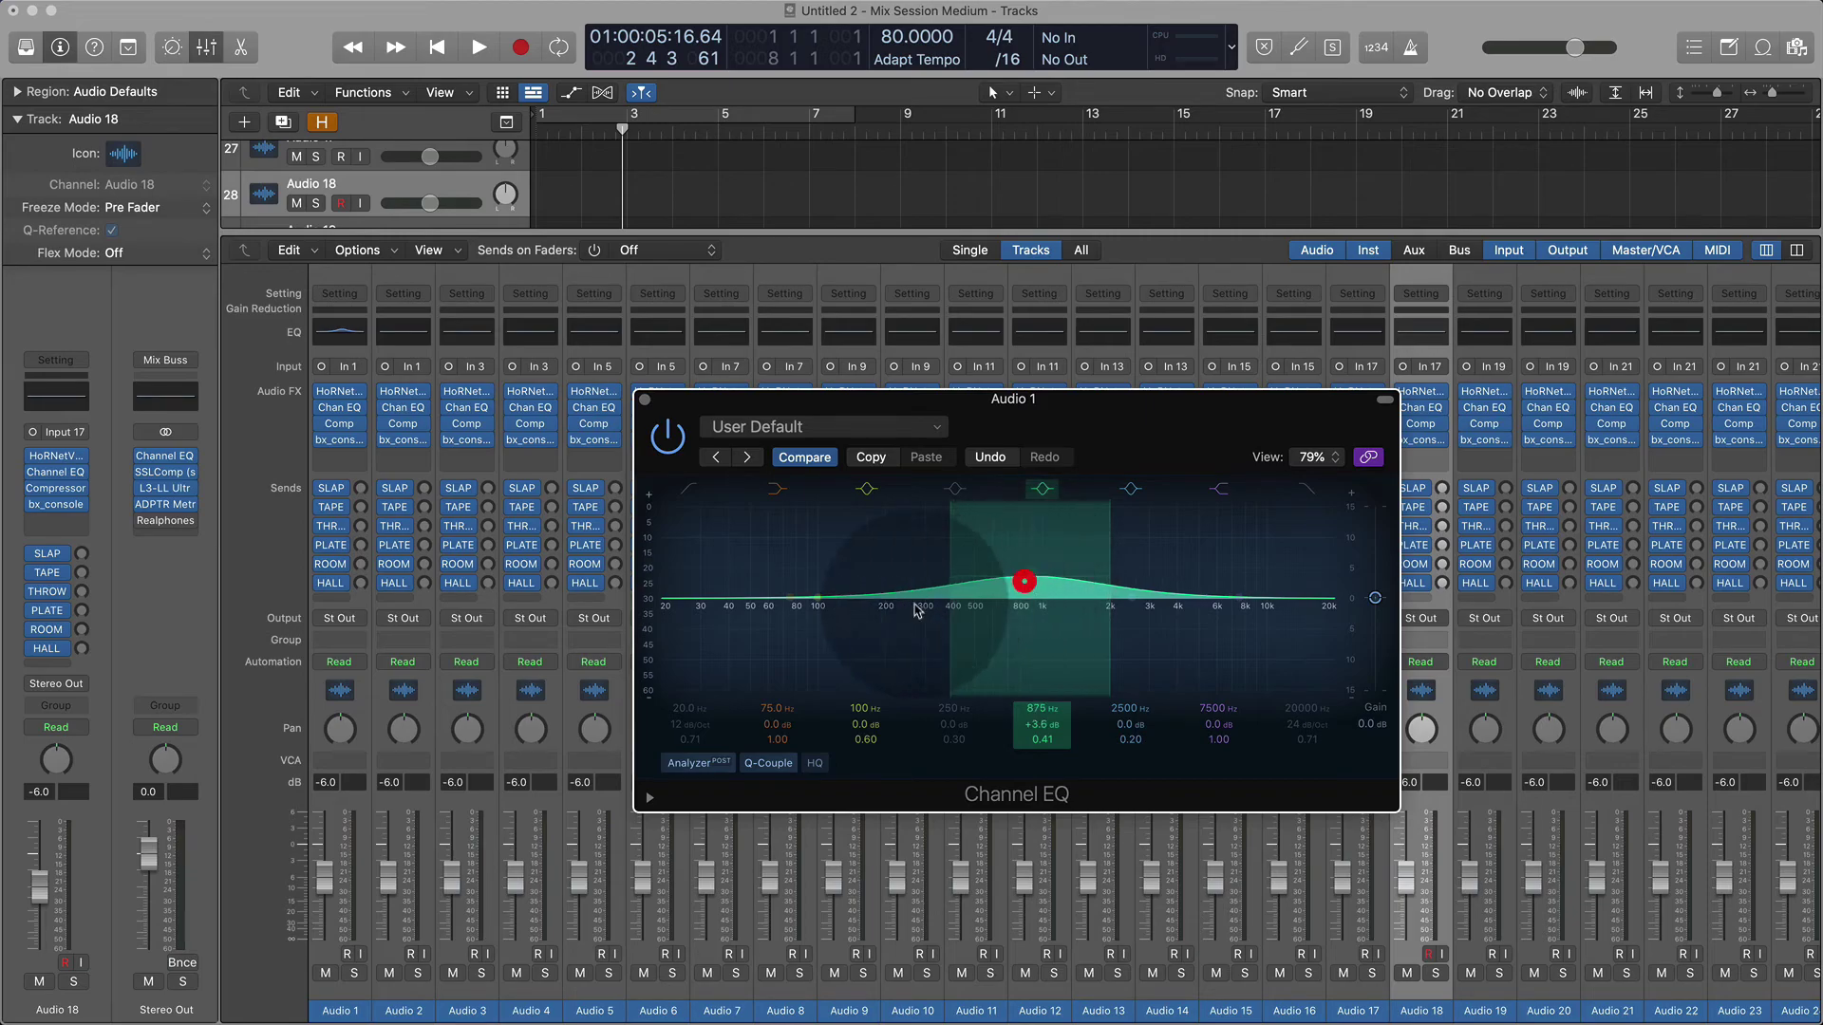
click(689, 490)
mouse_move(692, 640)
mouse_down()
mouse_move(911, 631)
mouse_move(893, 632)
mouse_up()
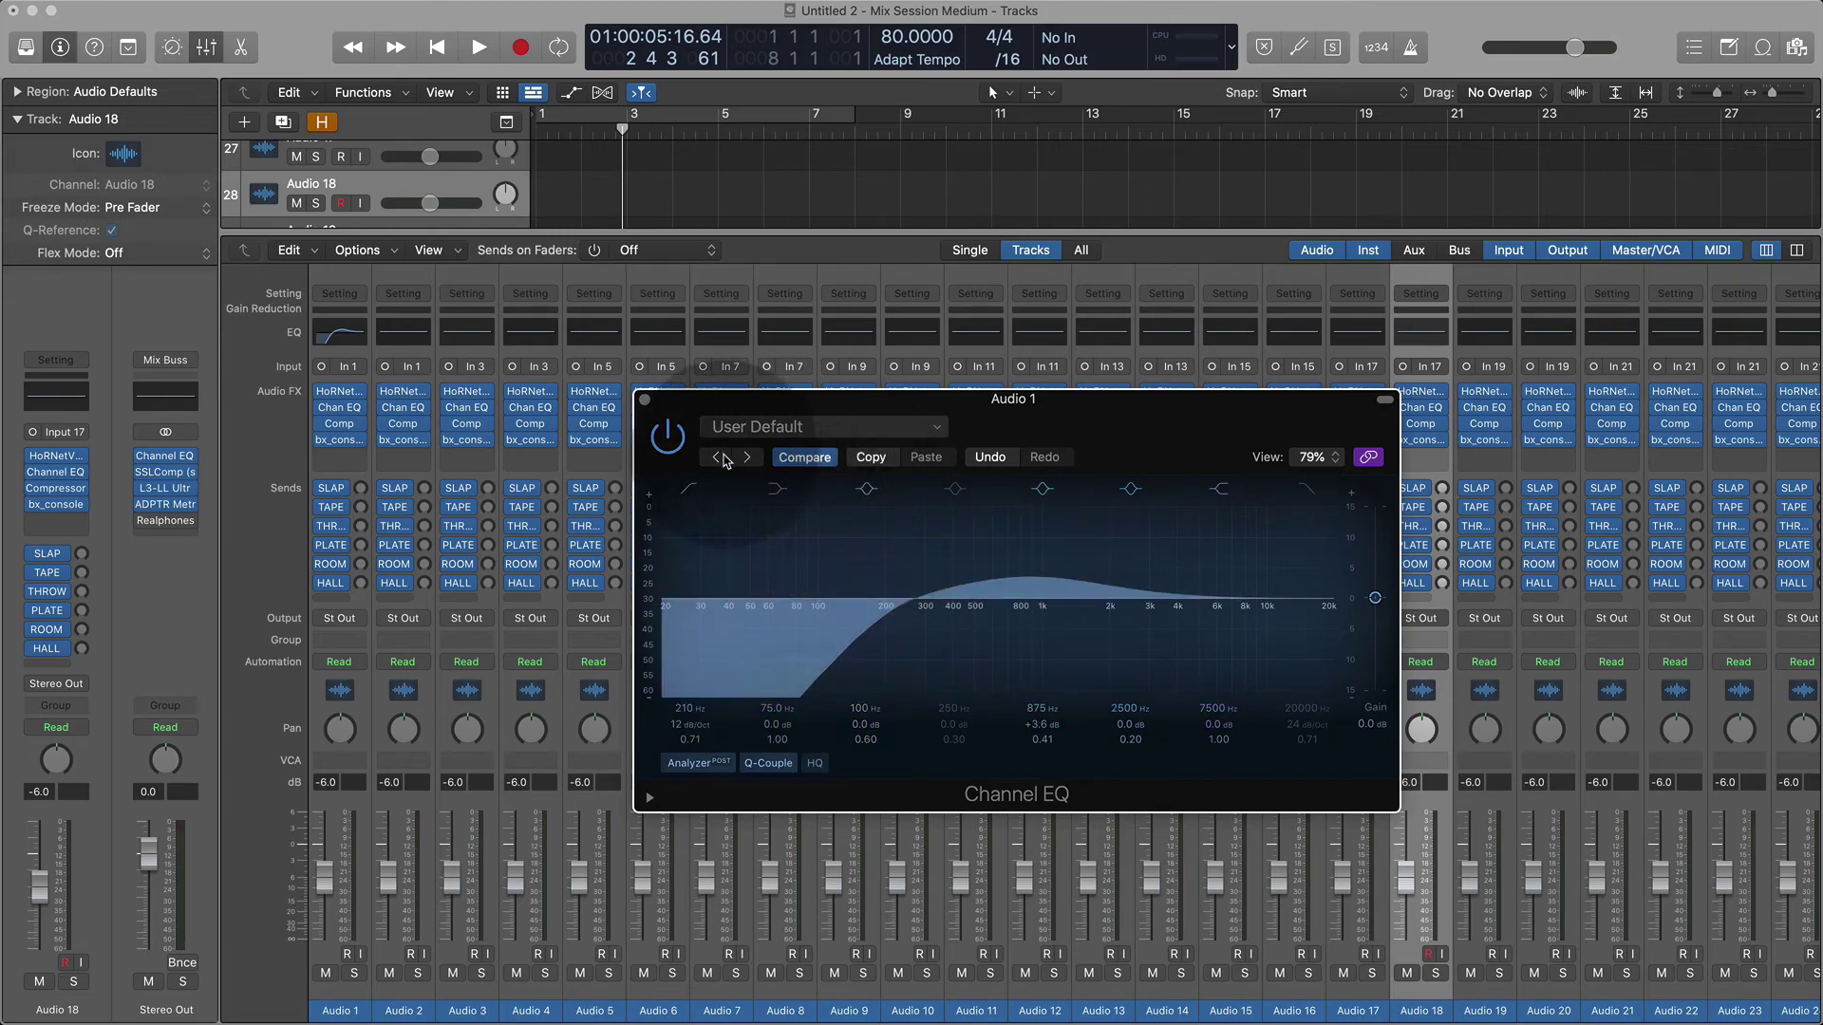
click(990, 459)
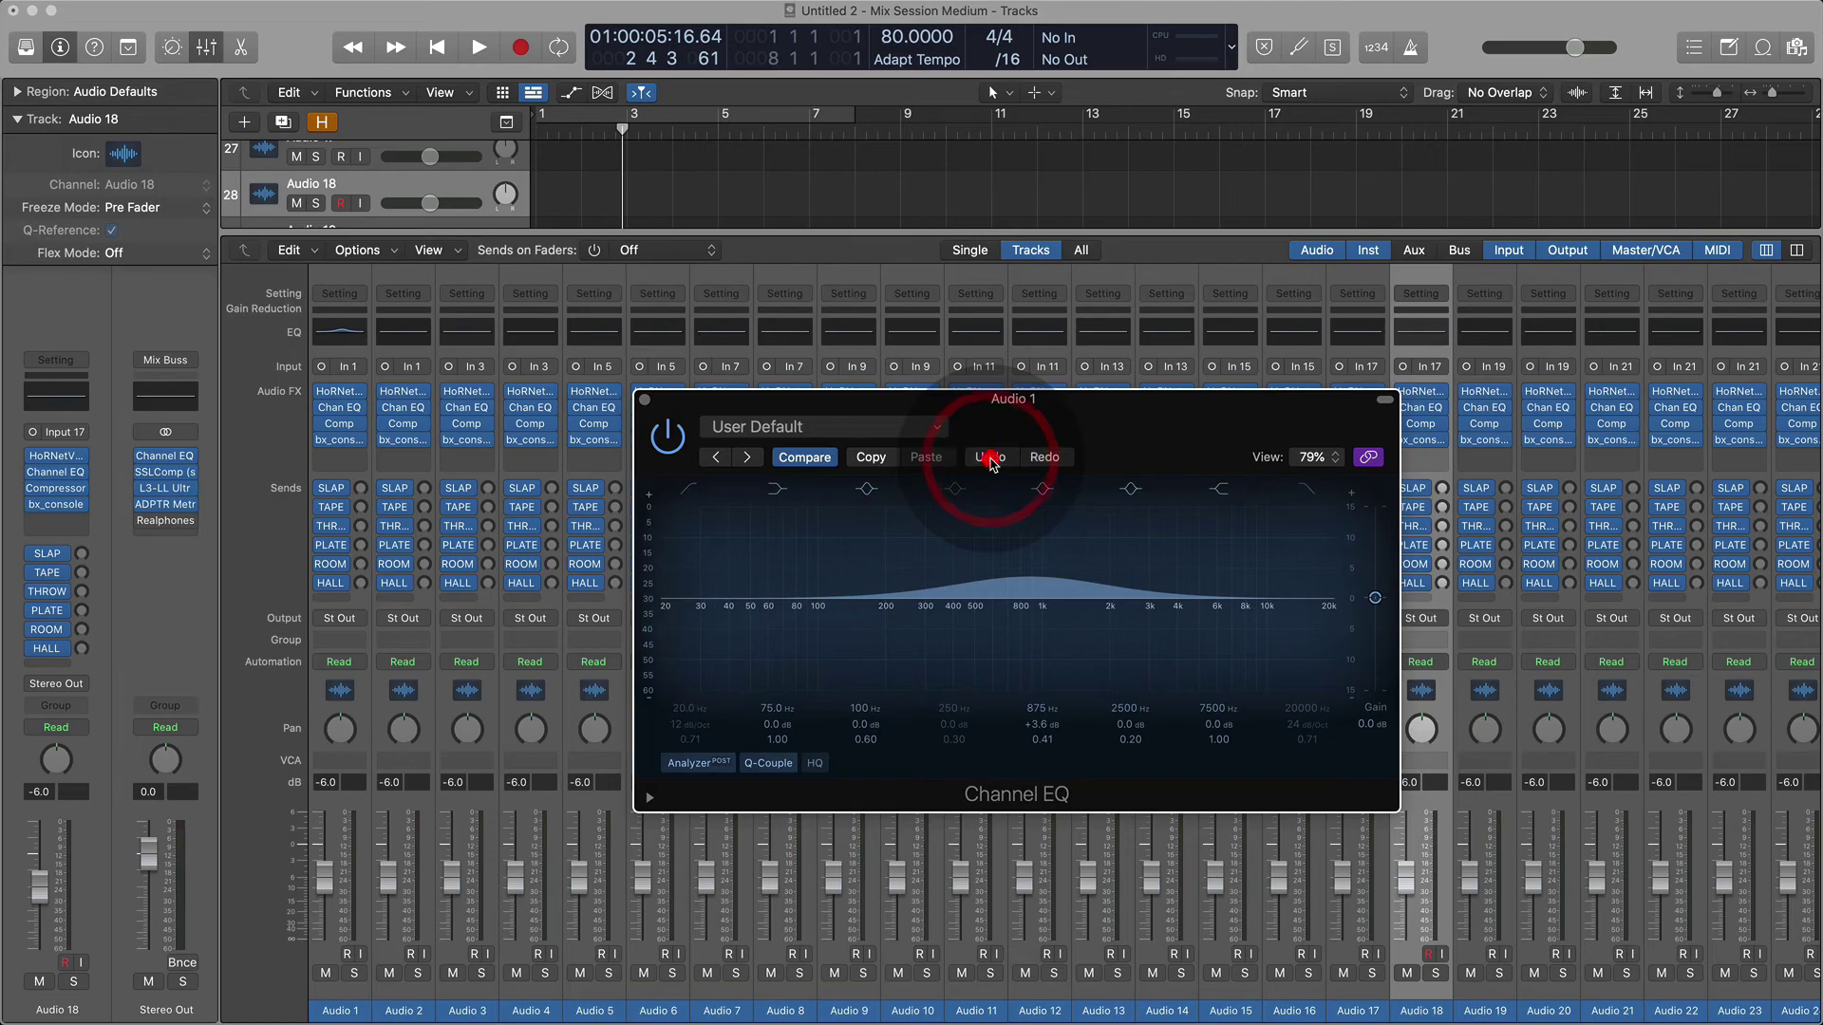
click(991, 460)
click(990, 460)
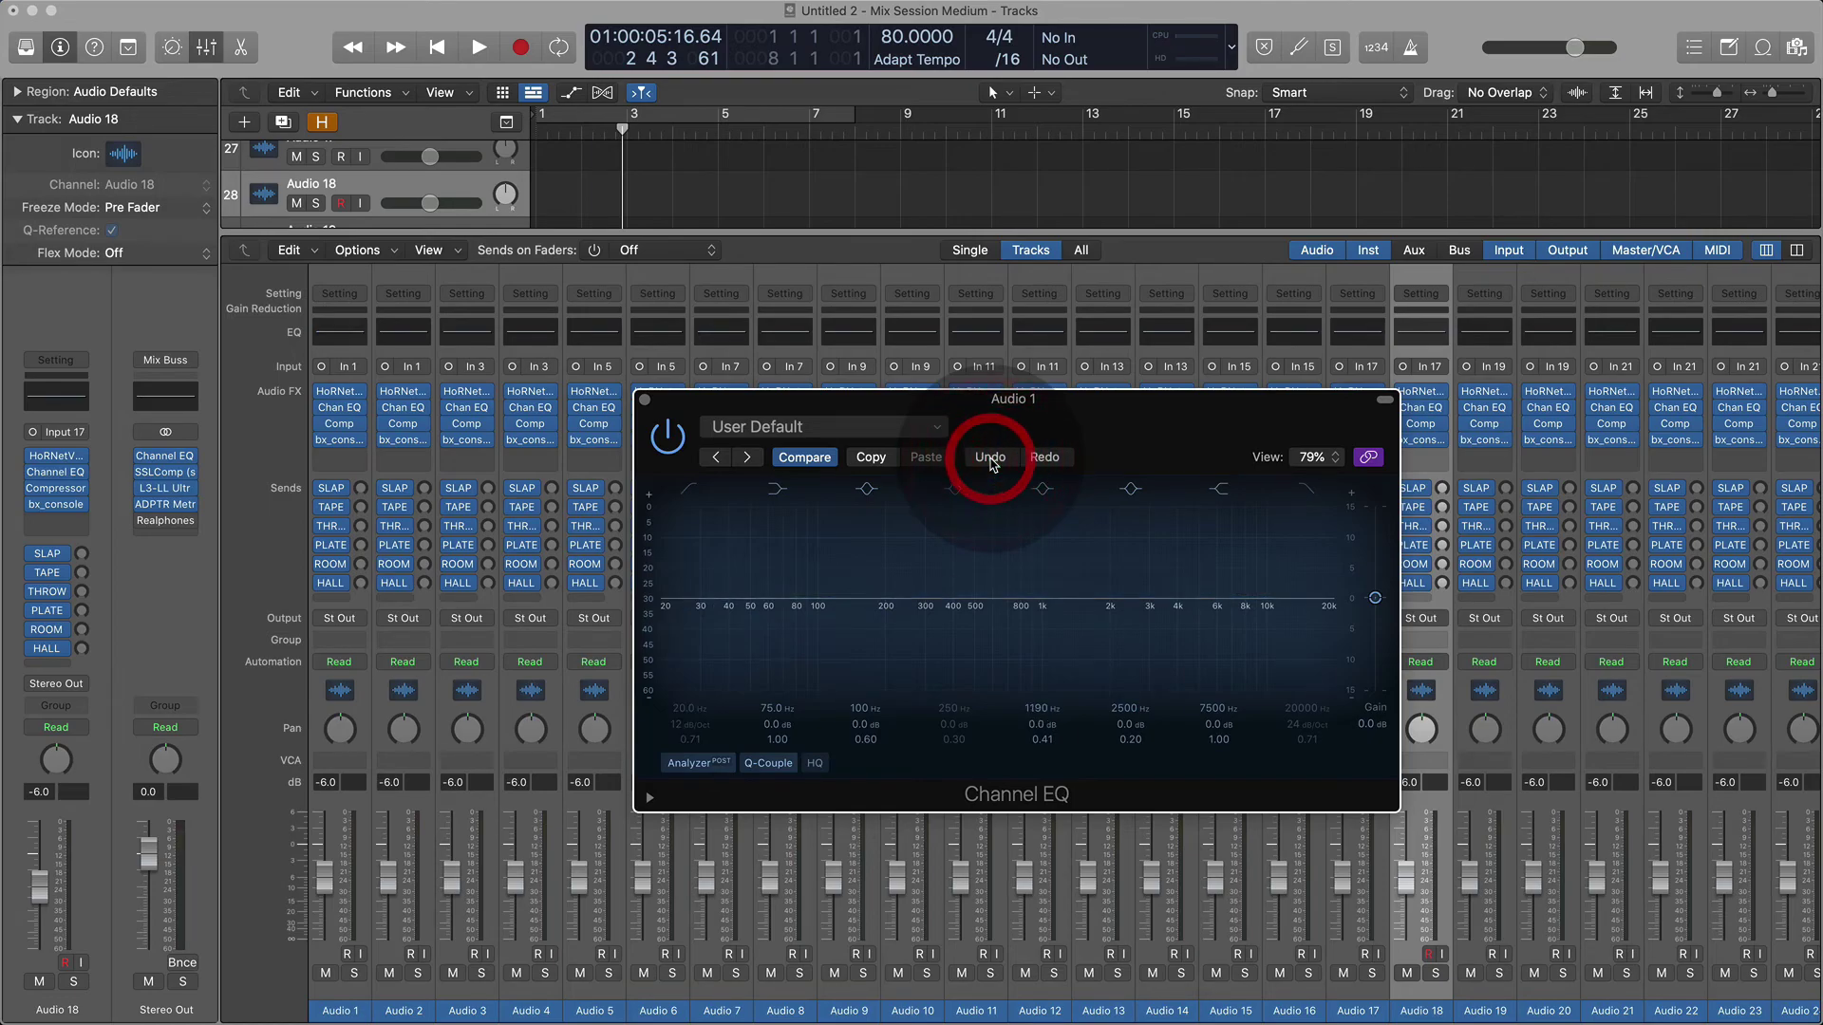
drag(1101, 435, 800, 235)
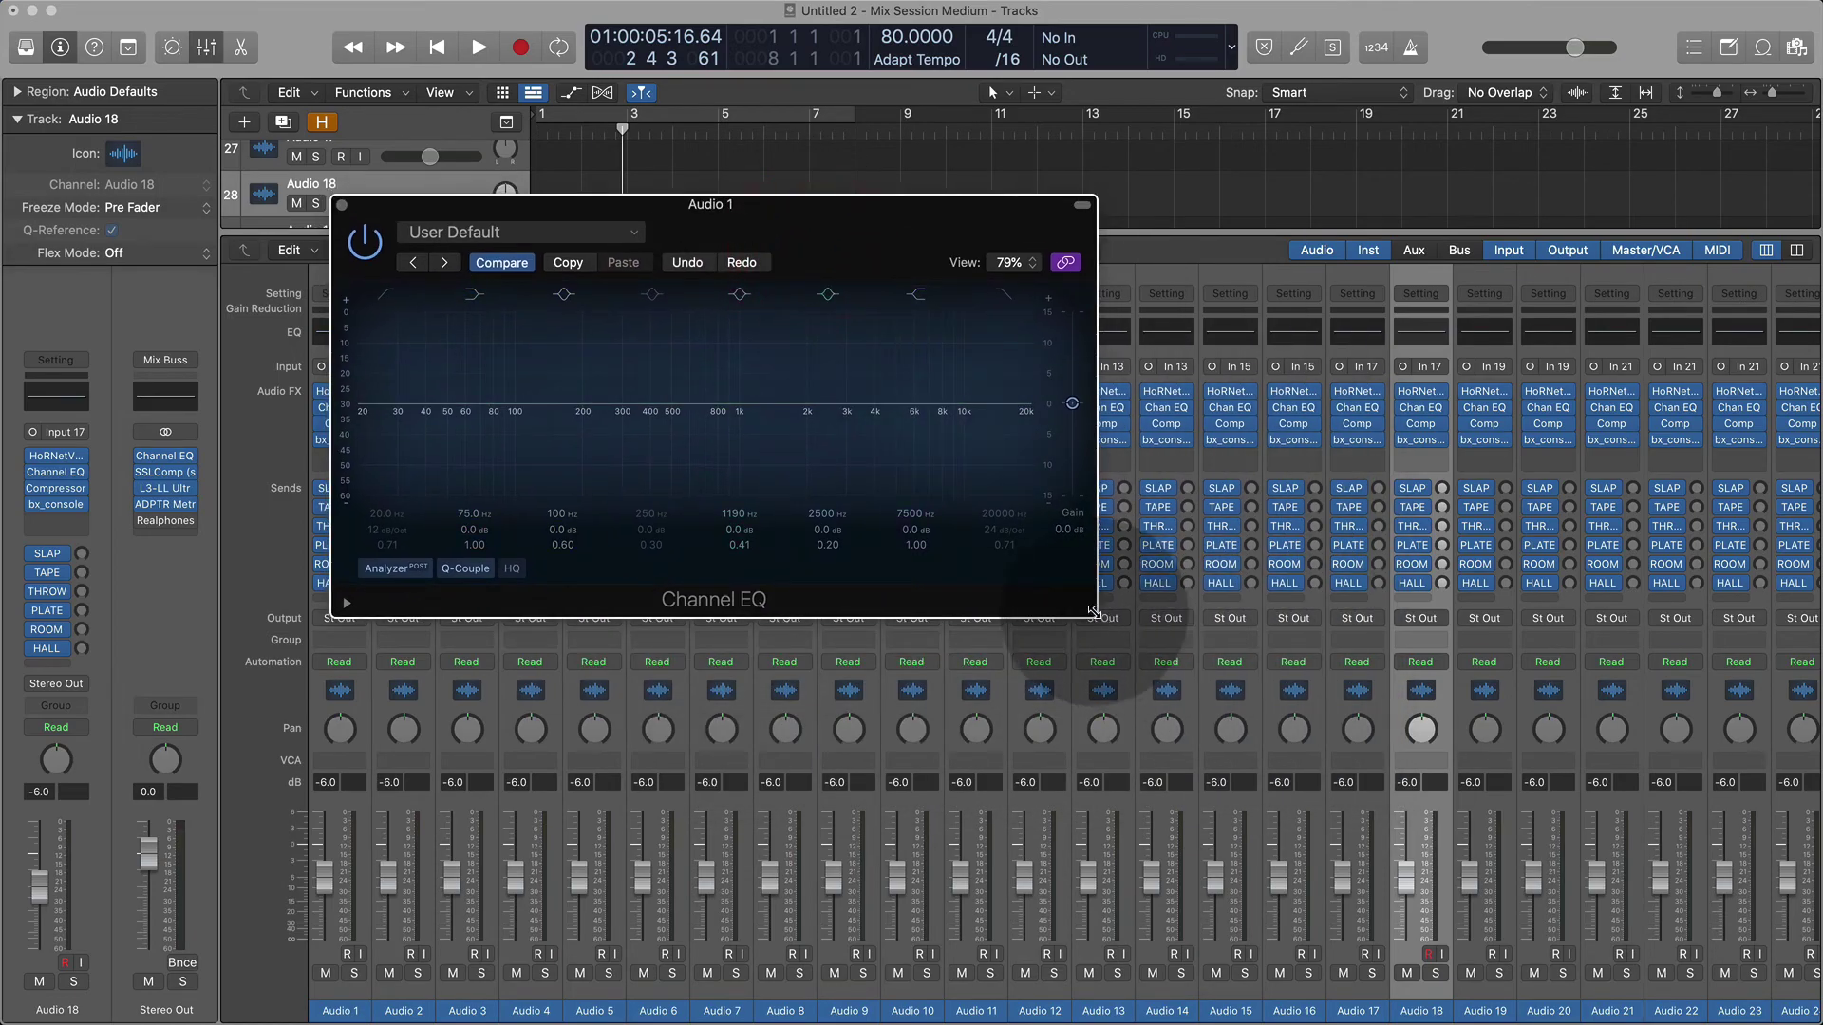
drag(1096, 617, 1766, 836)
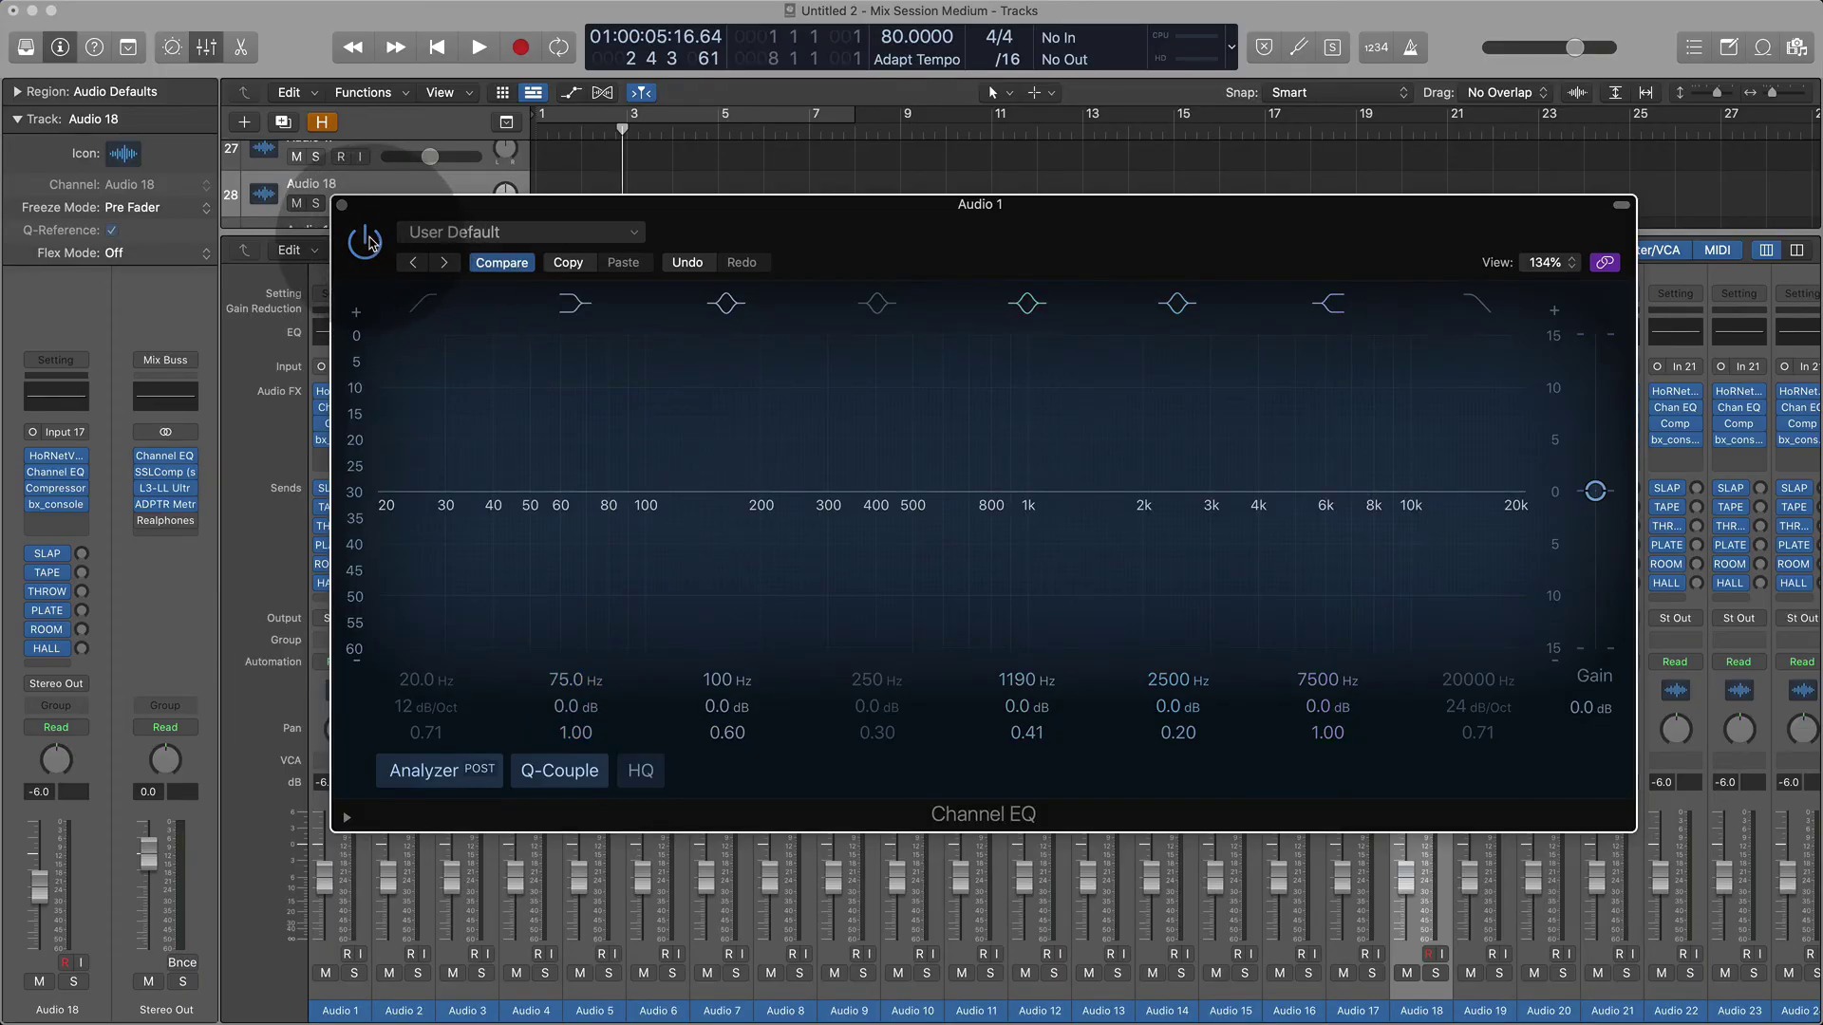
click(369, 243)
Close the Channel EQ window and open Audio 1's Compressor, moving it up and left.
click(342, 204)
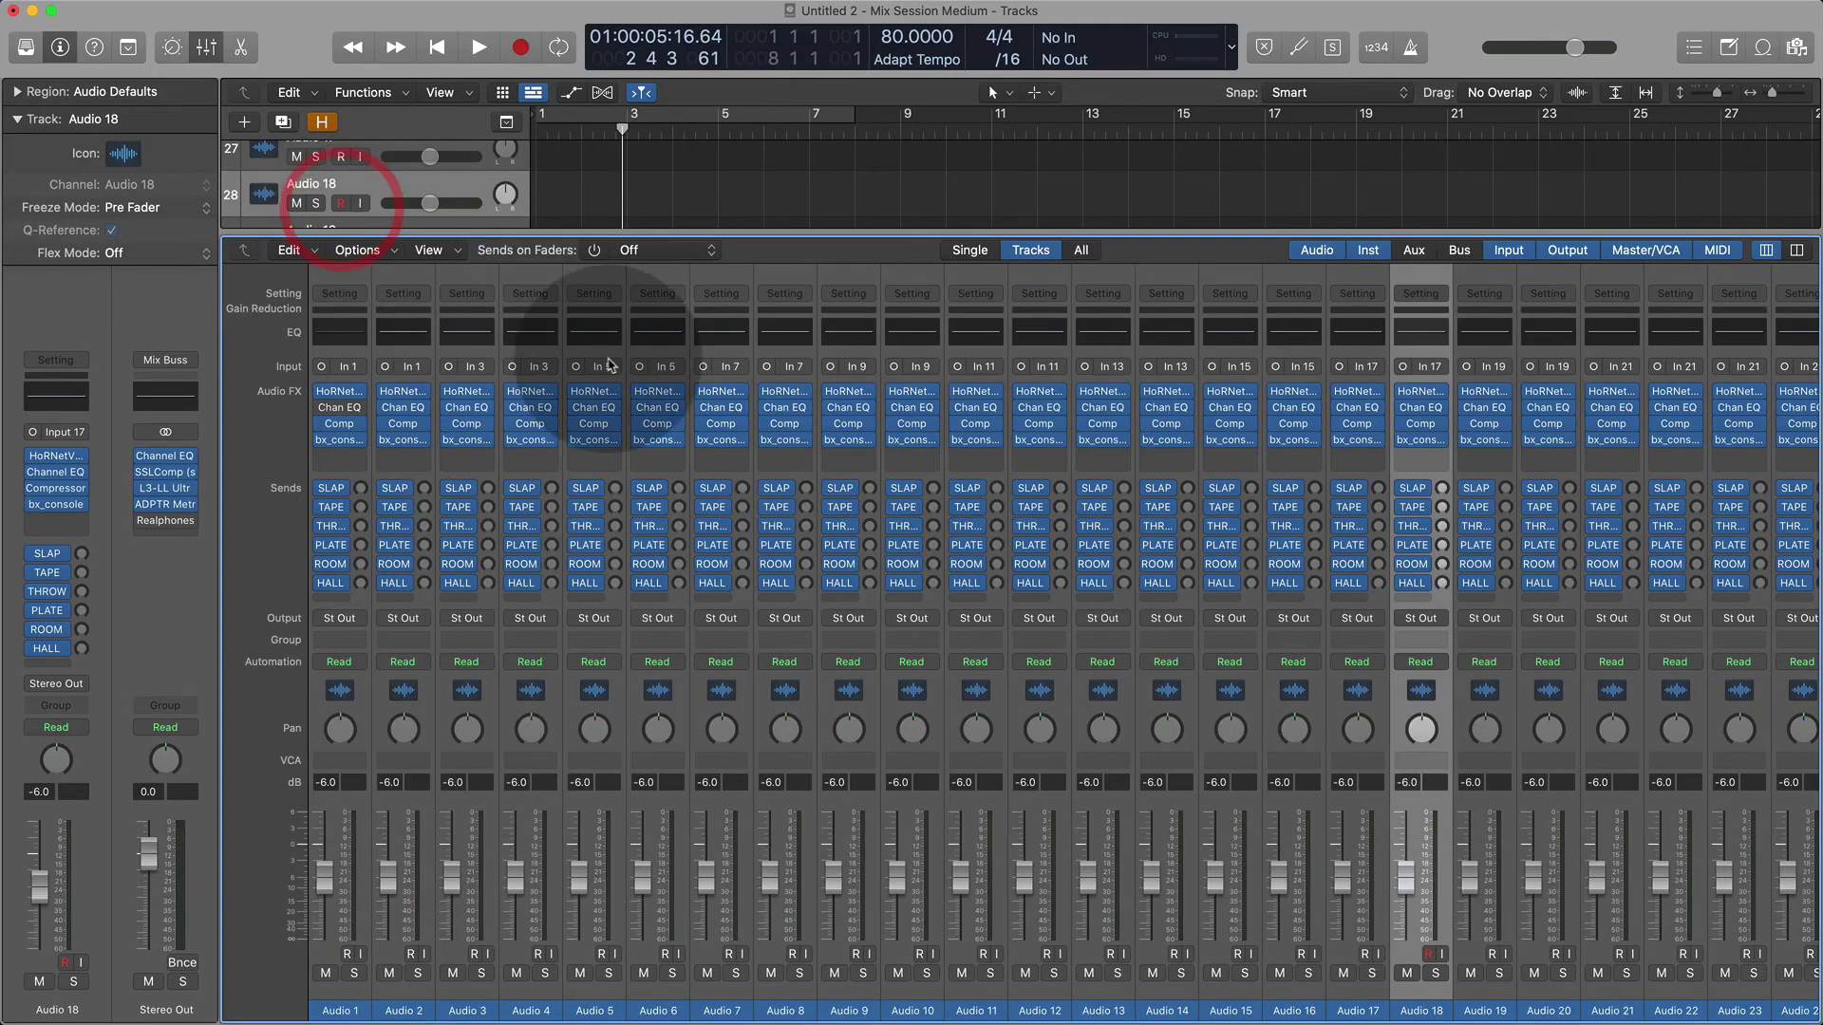
mouse_move(345, 418)
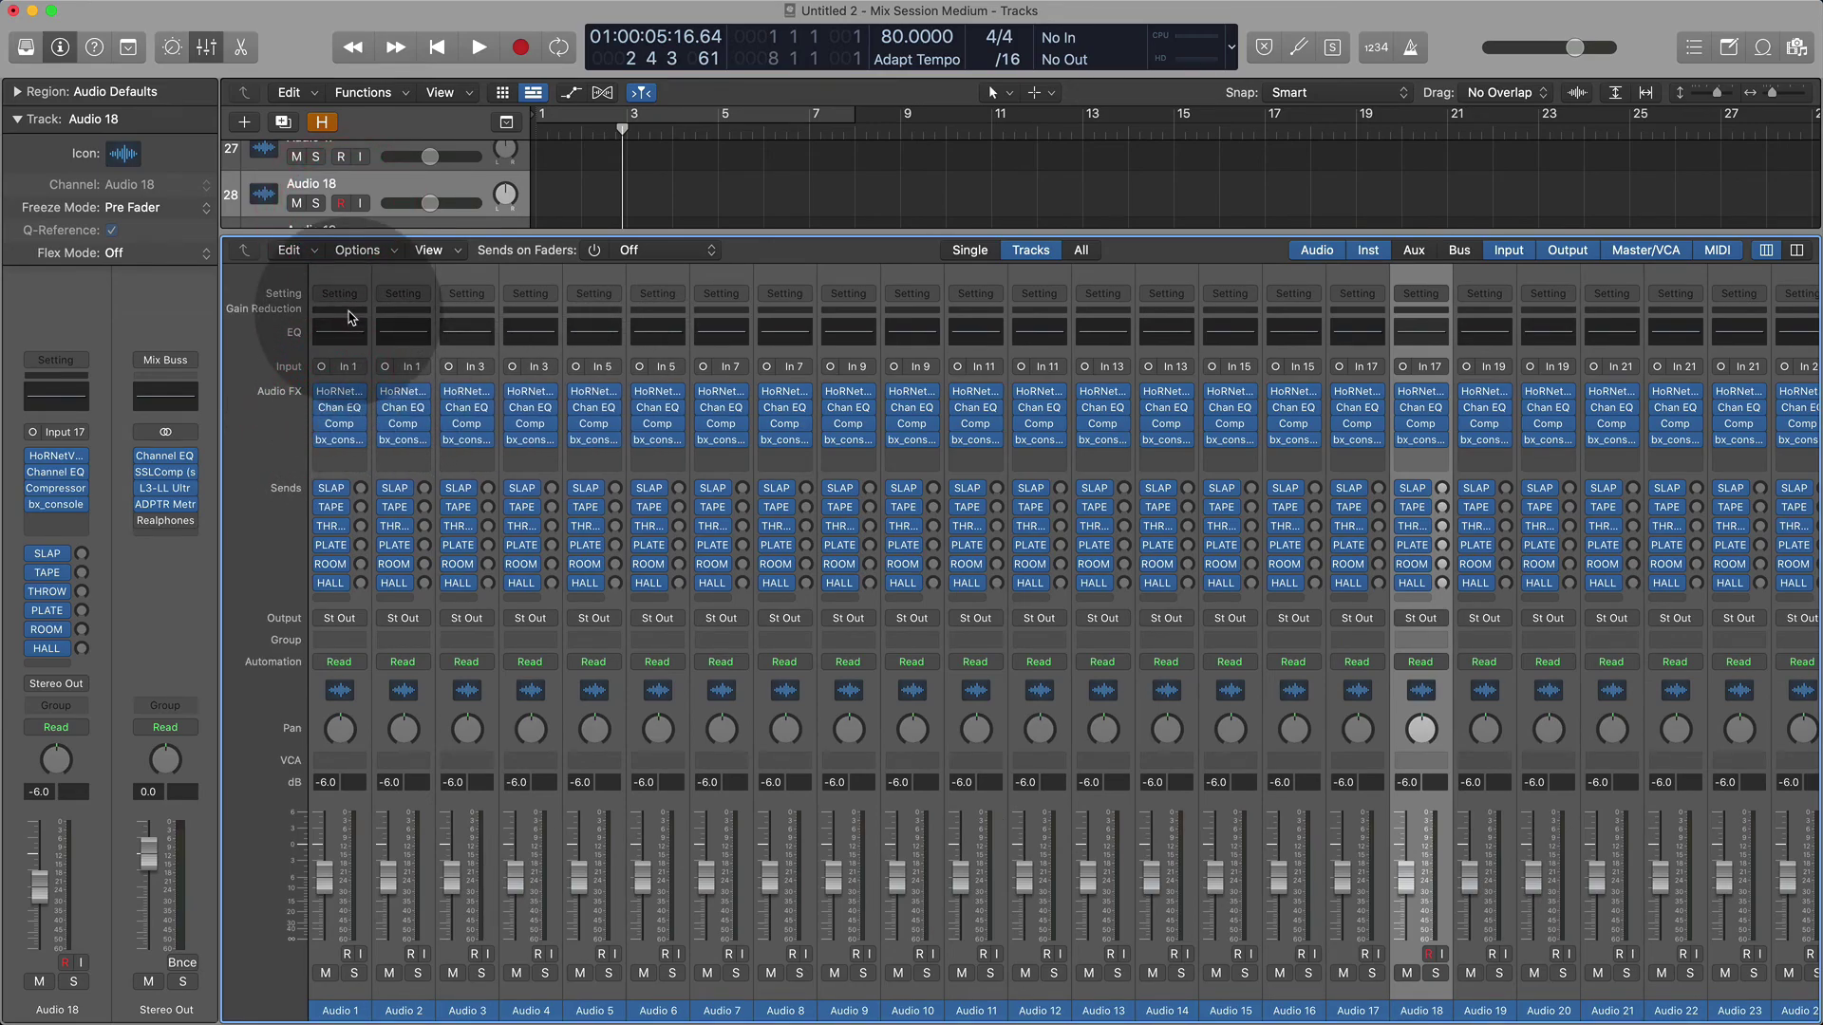
click(340, 425)
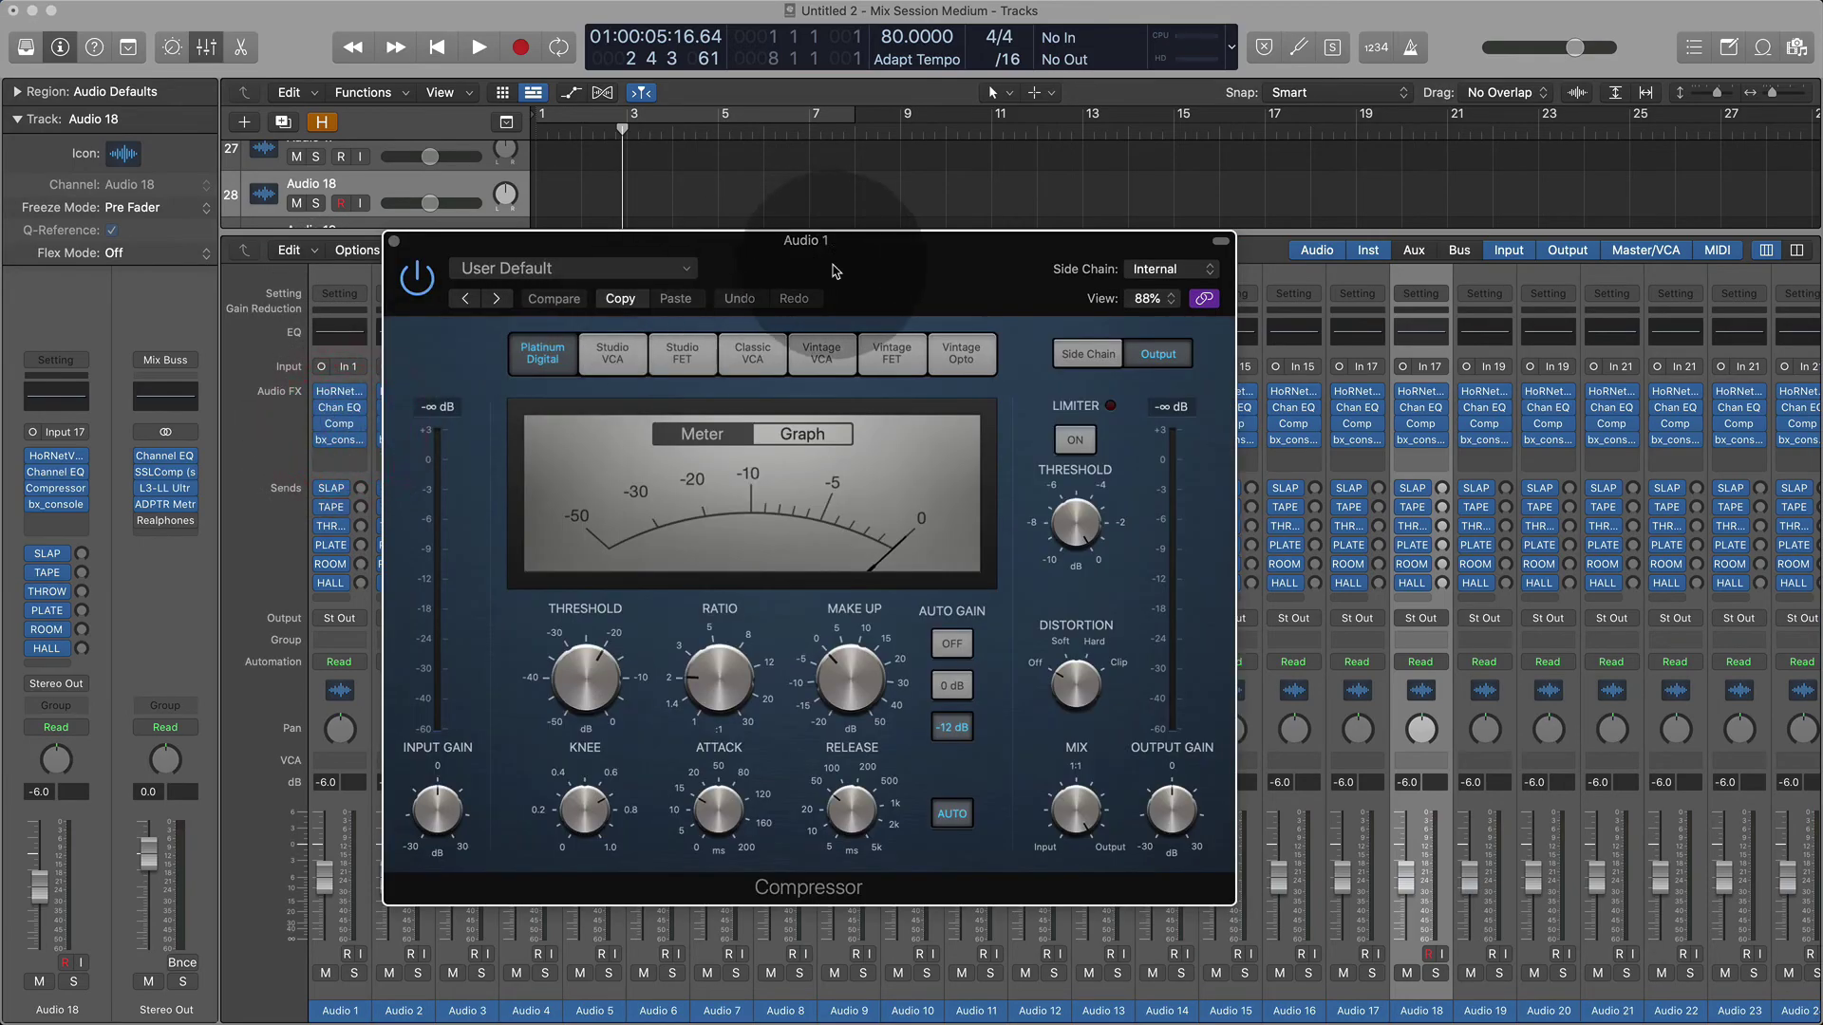
drag(836, 272, 812, 216)
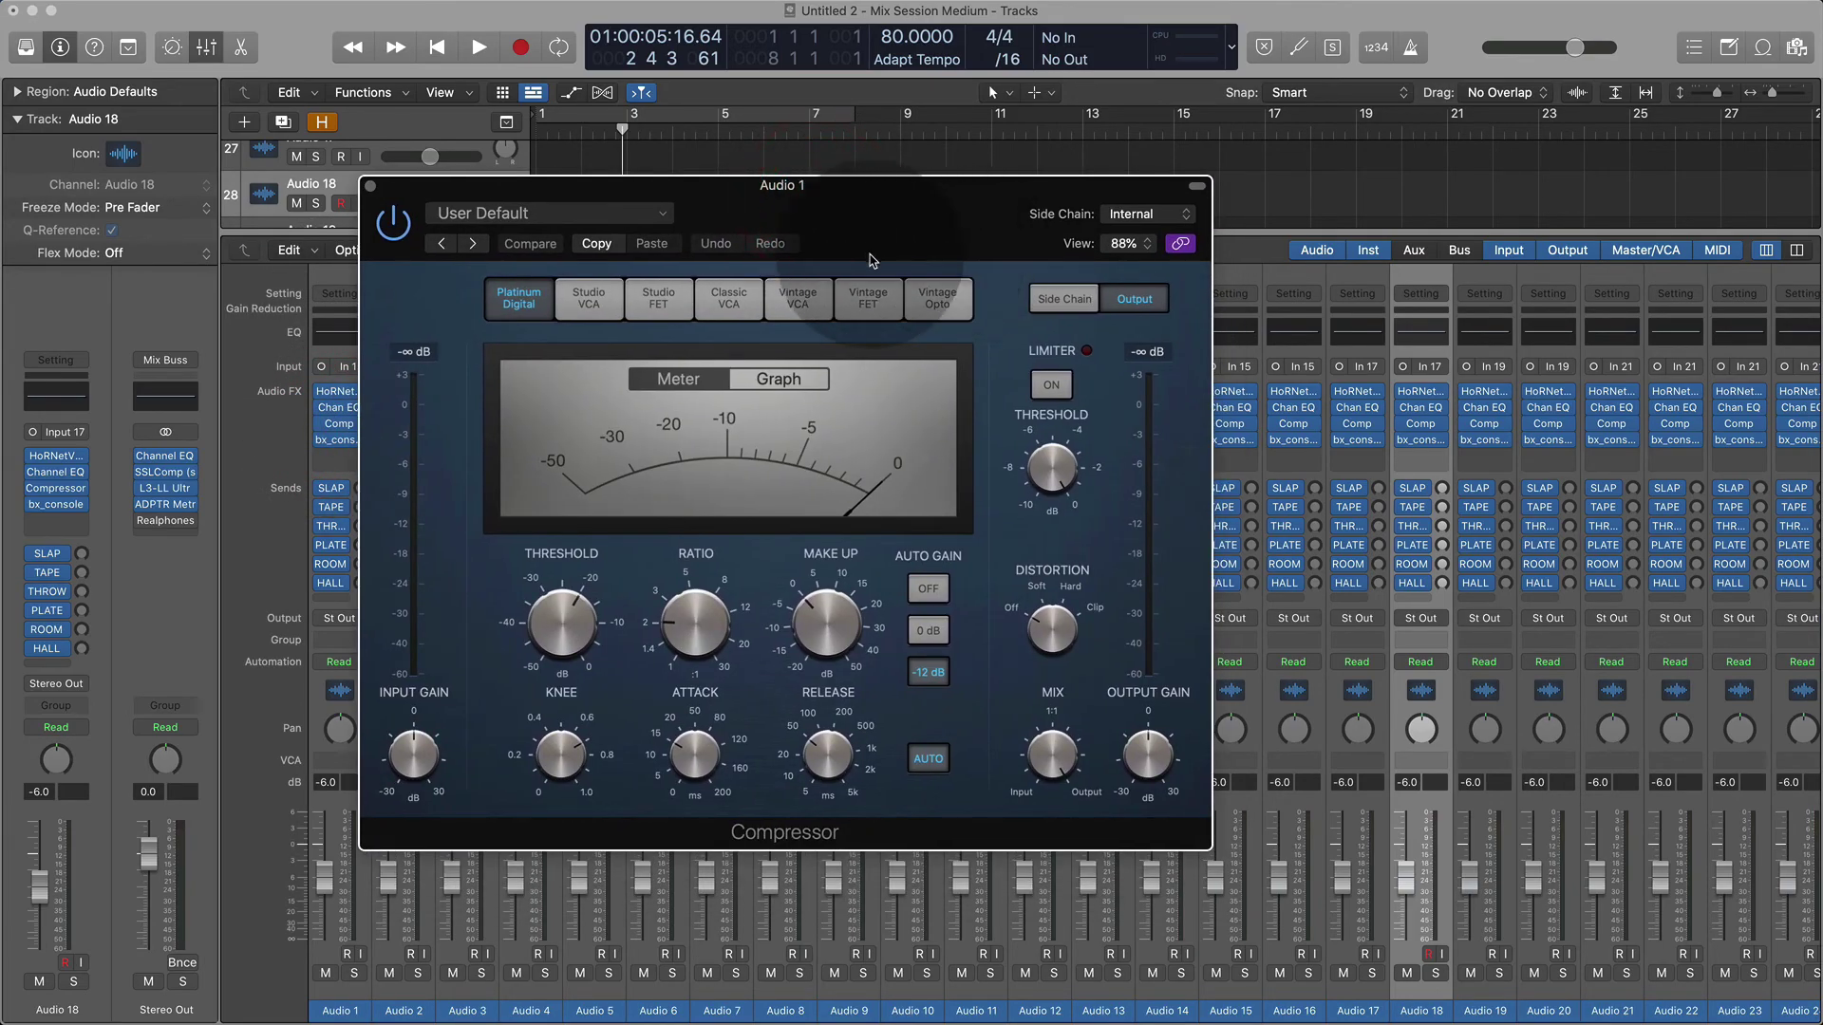
Audition Studio FET, Classic VCA, Vintage VCA, Vintage Opto and Vintage FET, ending on Platinum Digital.
click(658, 298)
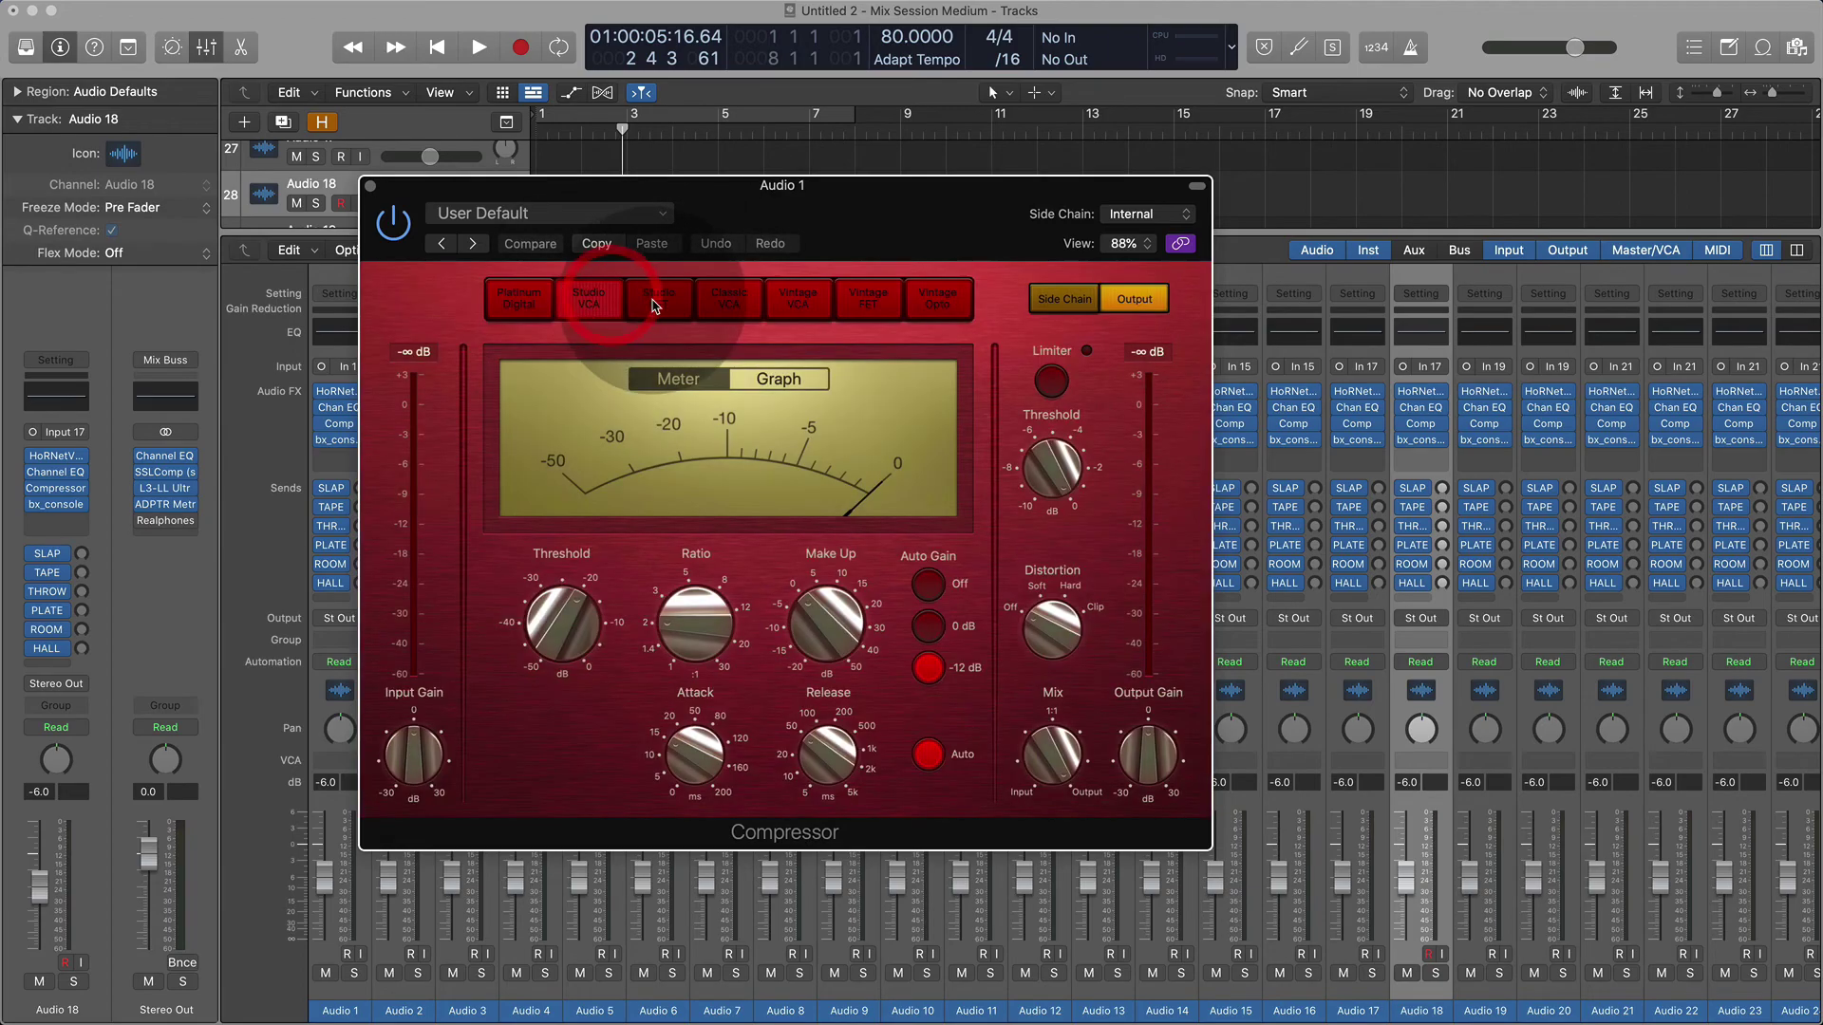
click(720, 301)
click(798, 298)
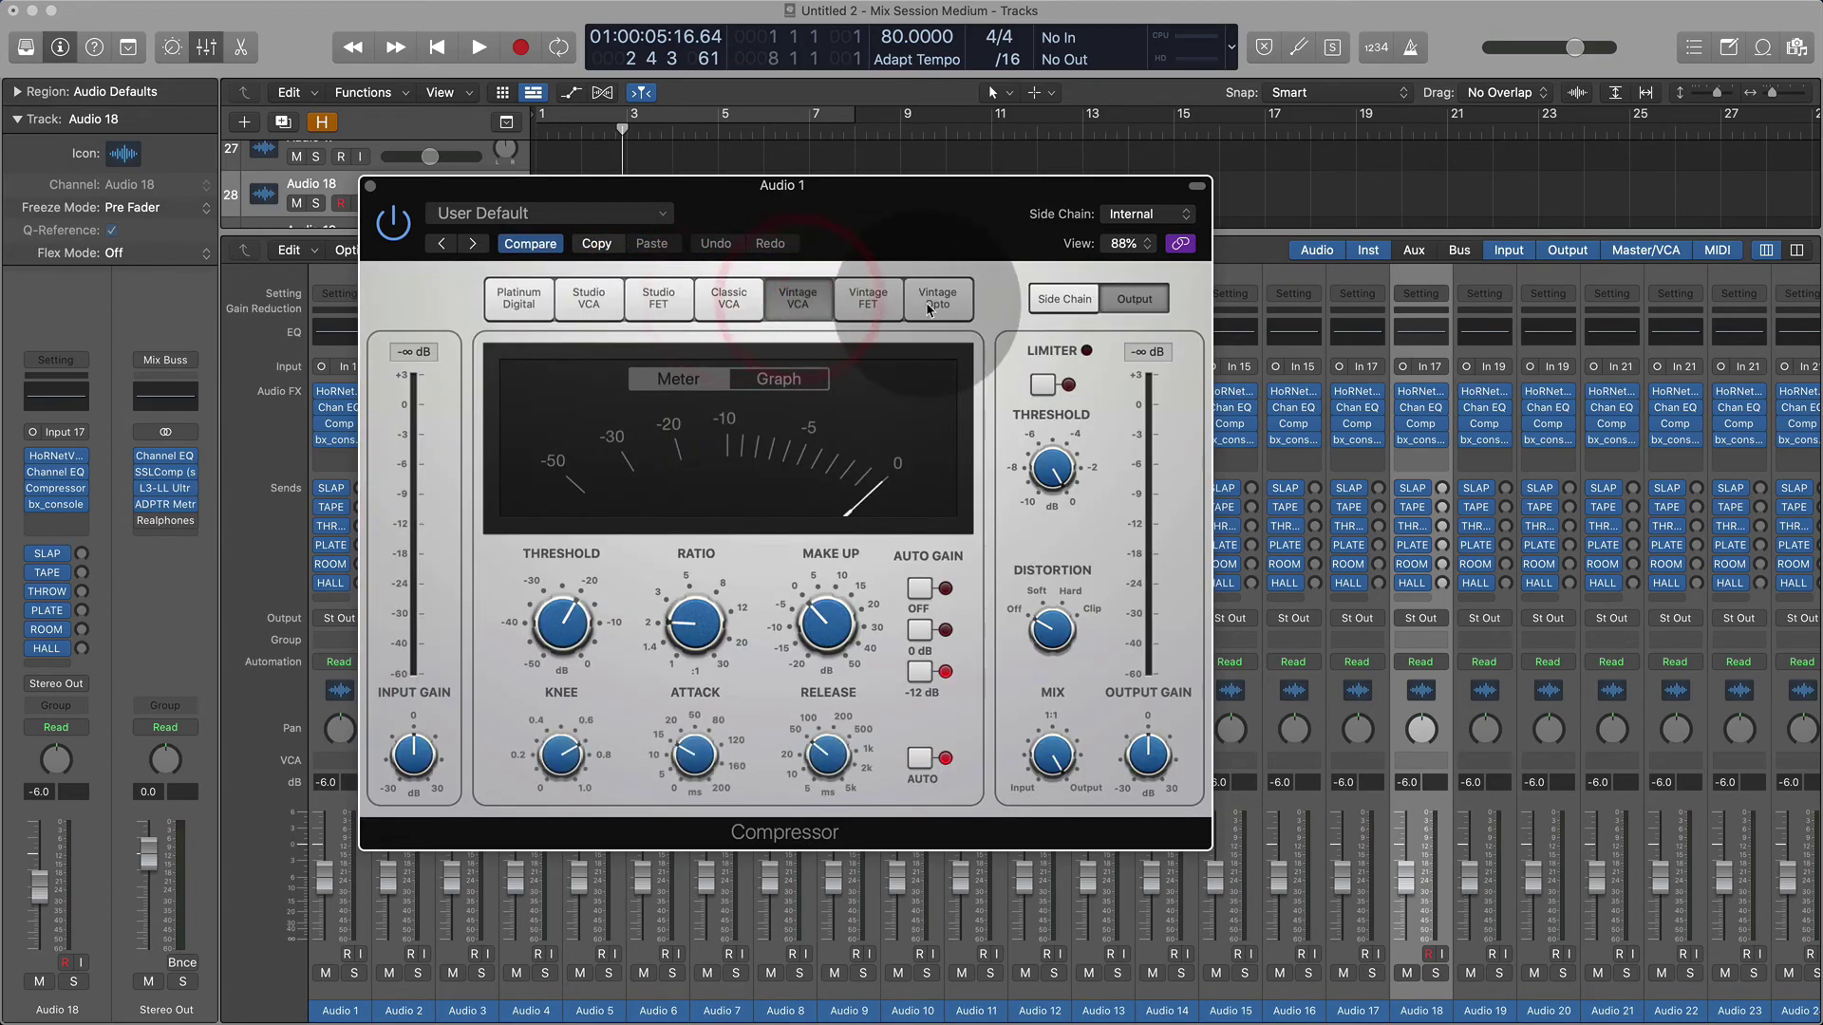
click(928, 300)
click(868, 298)
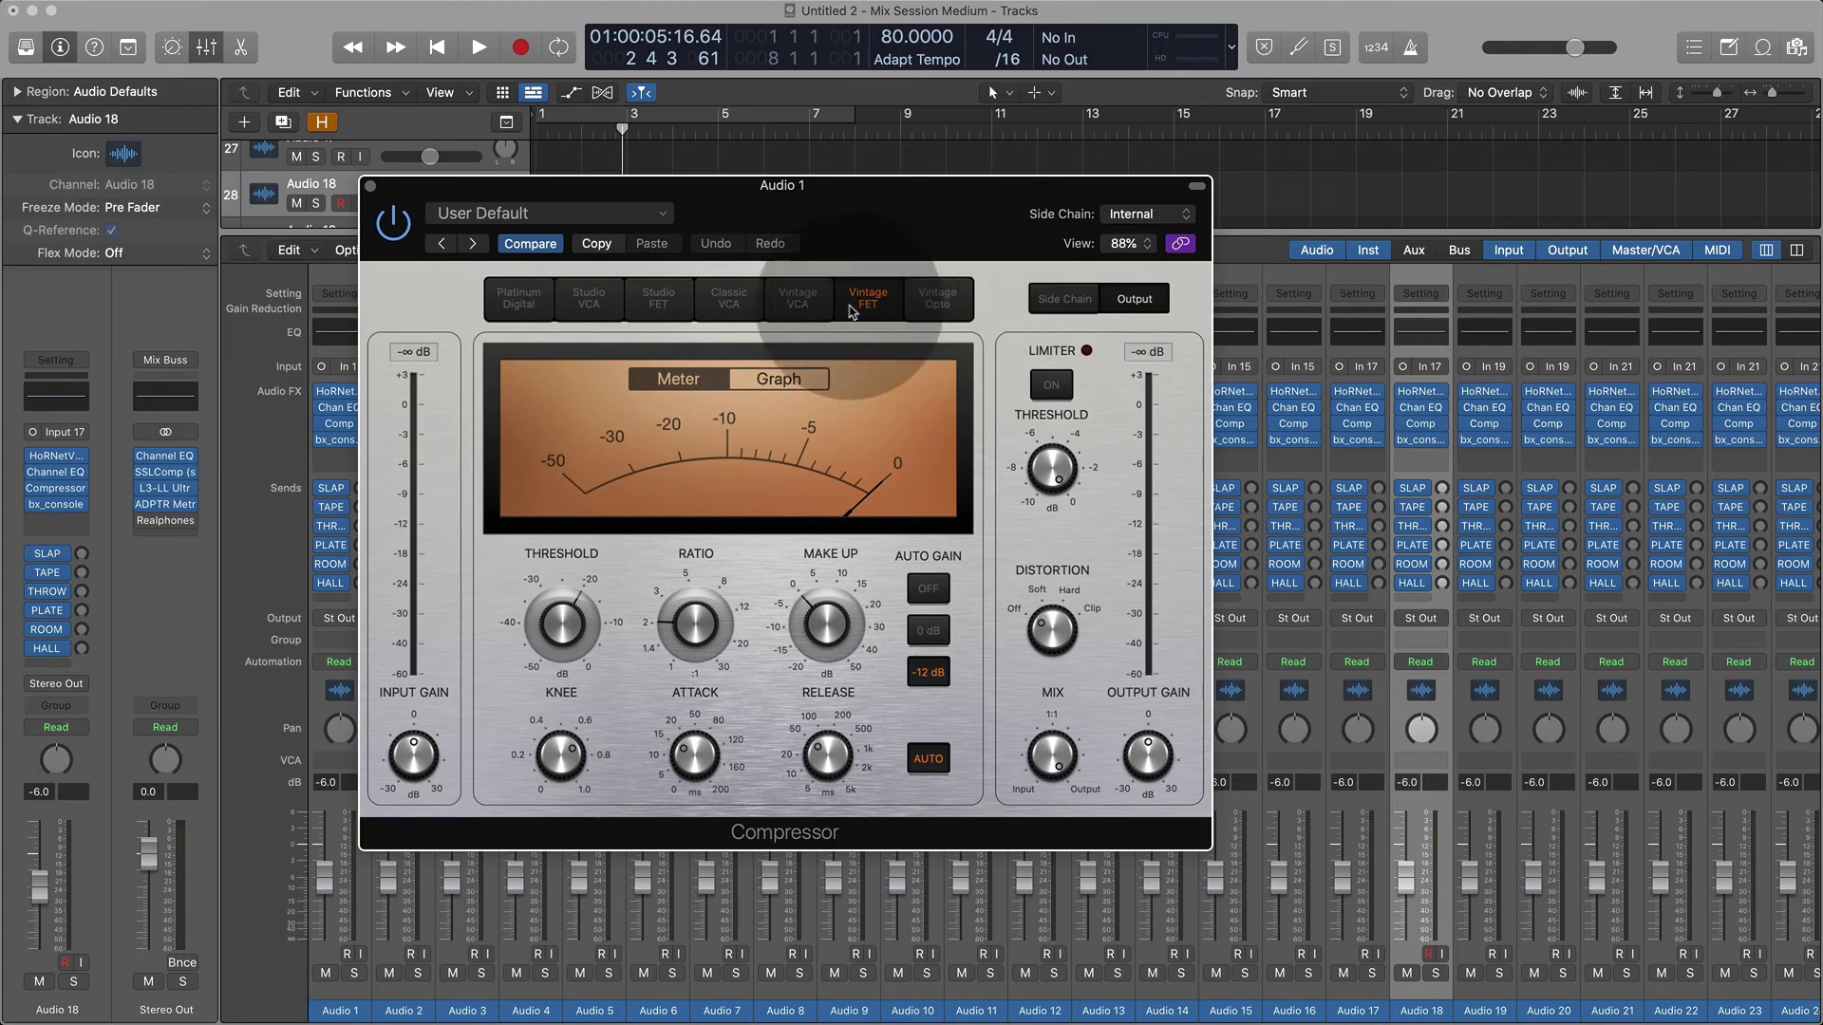
click(513, 300)
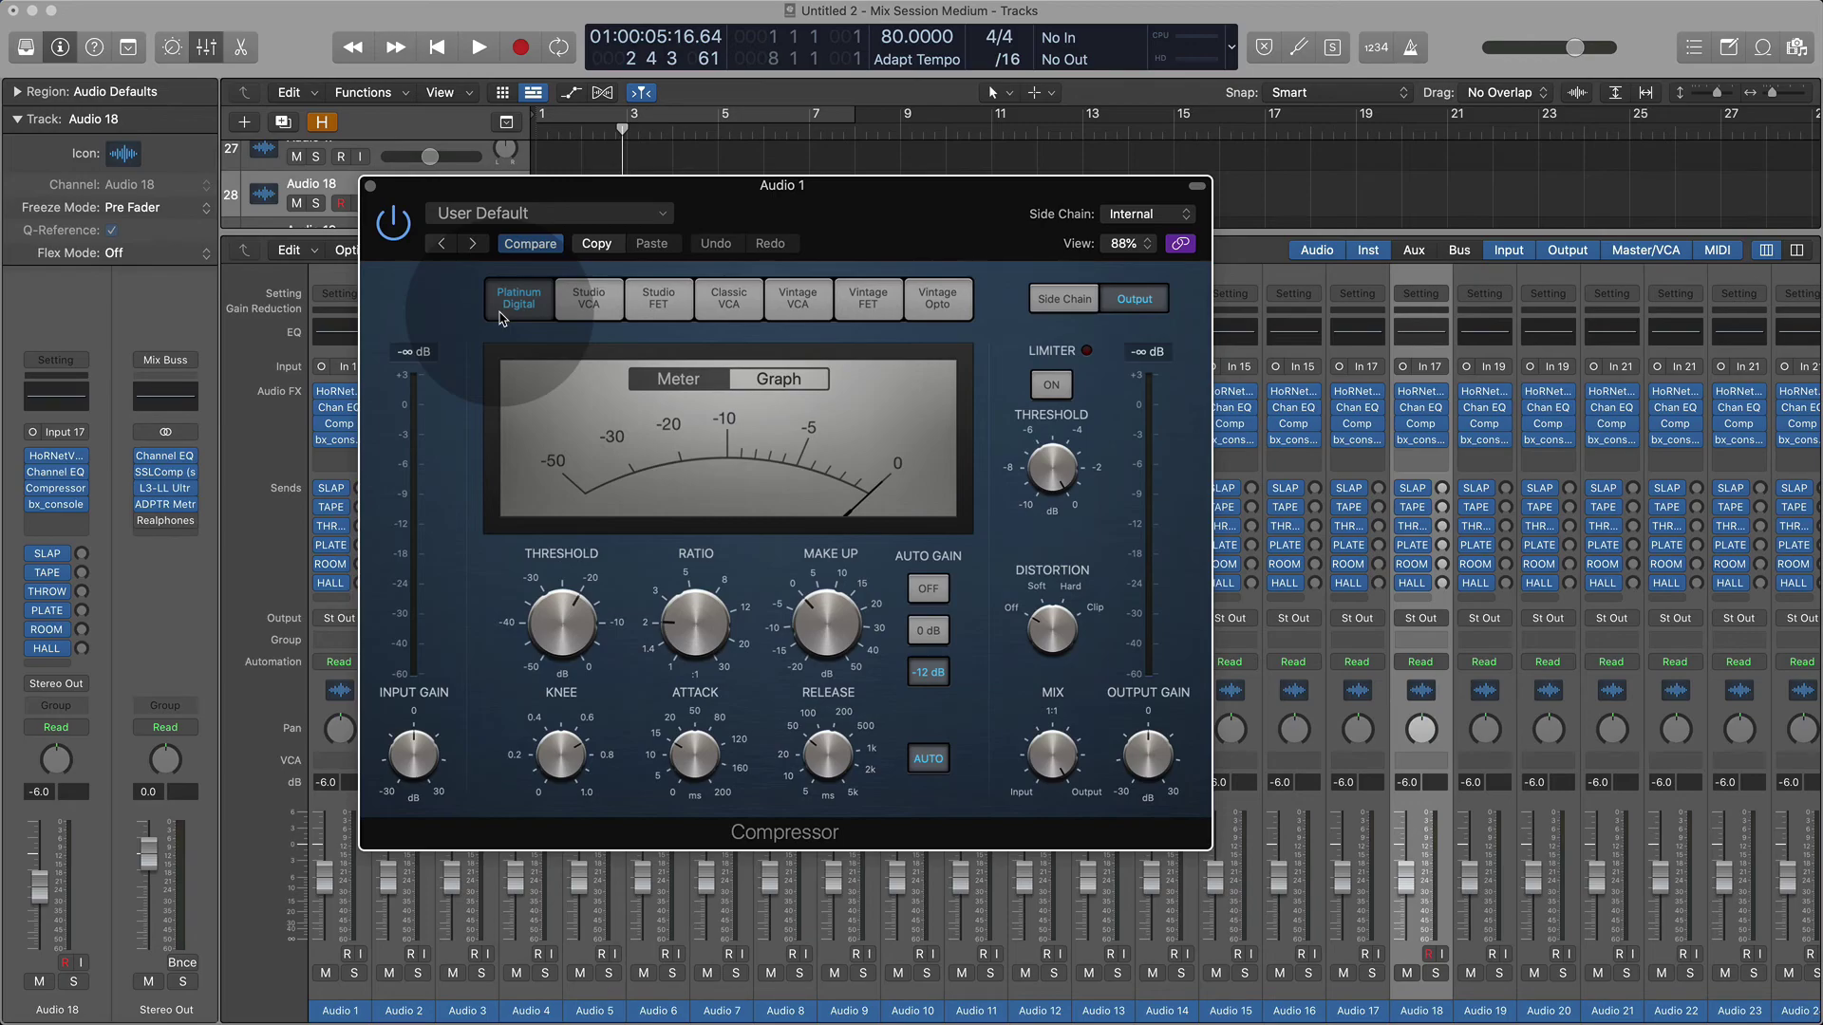
Close Audio 1's Compressor plug-in window.
click(370, 187)
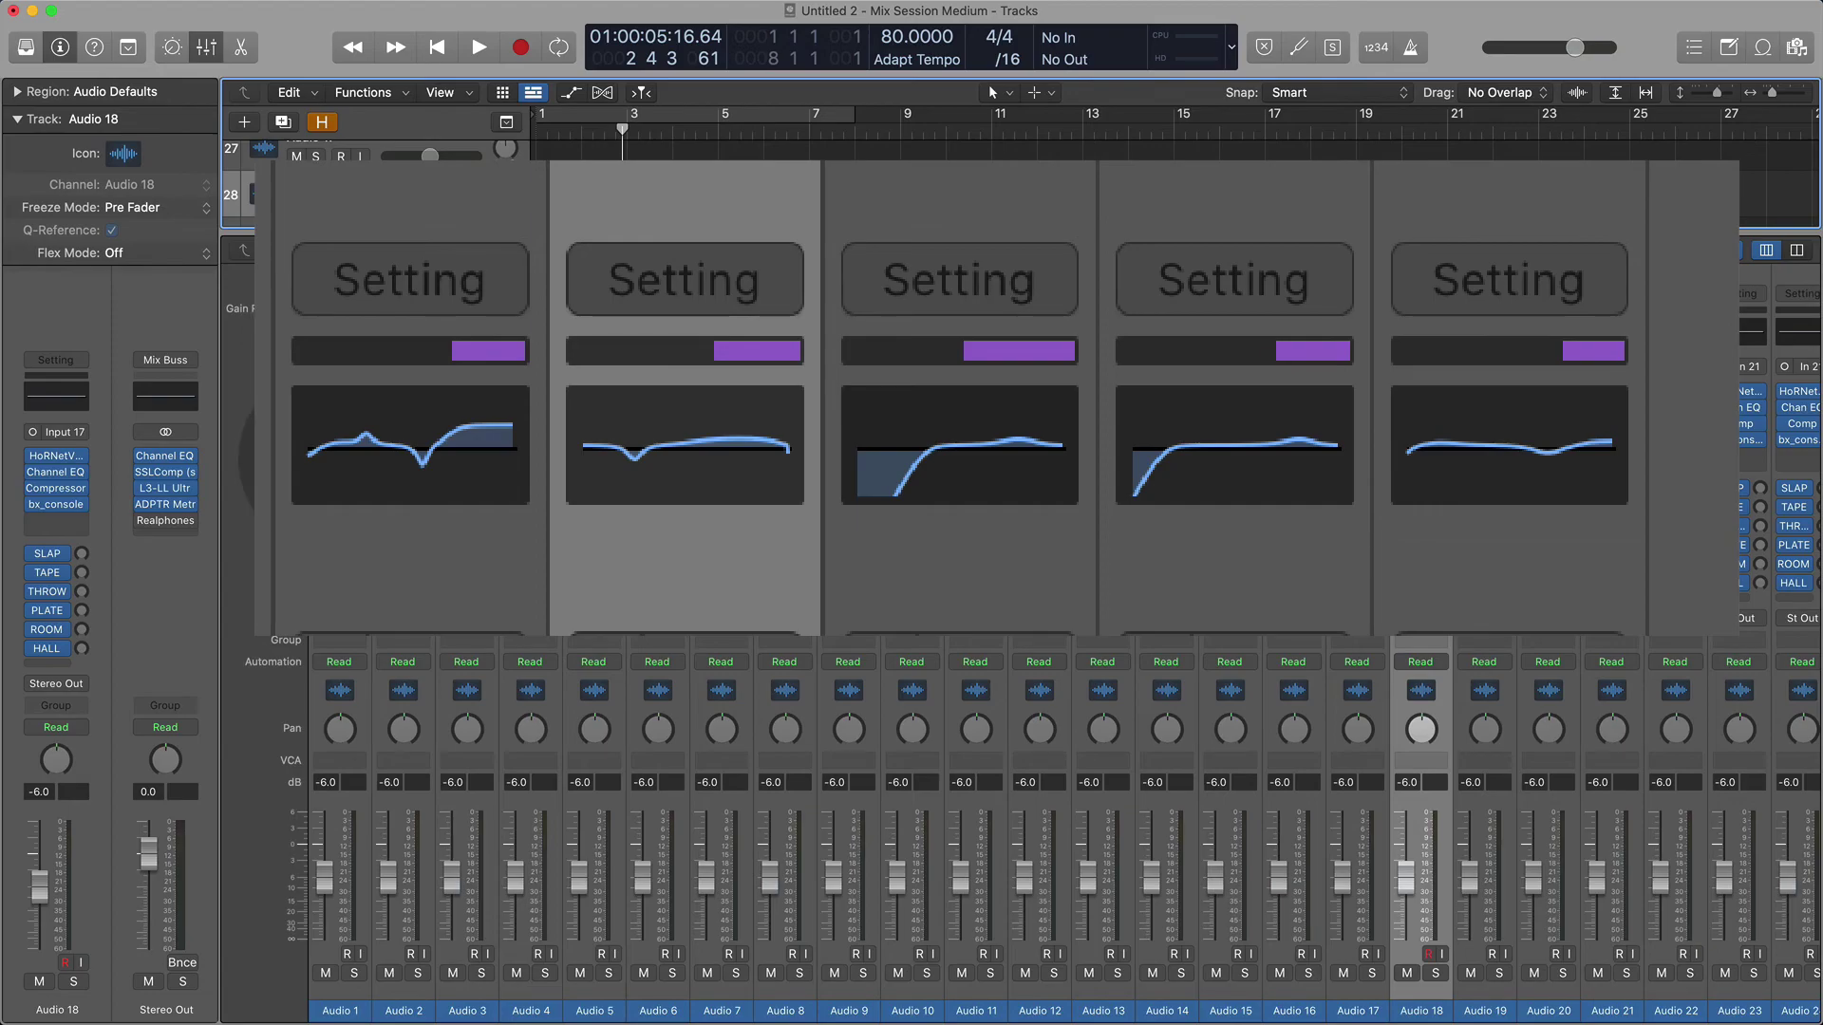
click(340, 439)
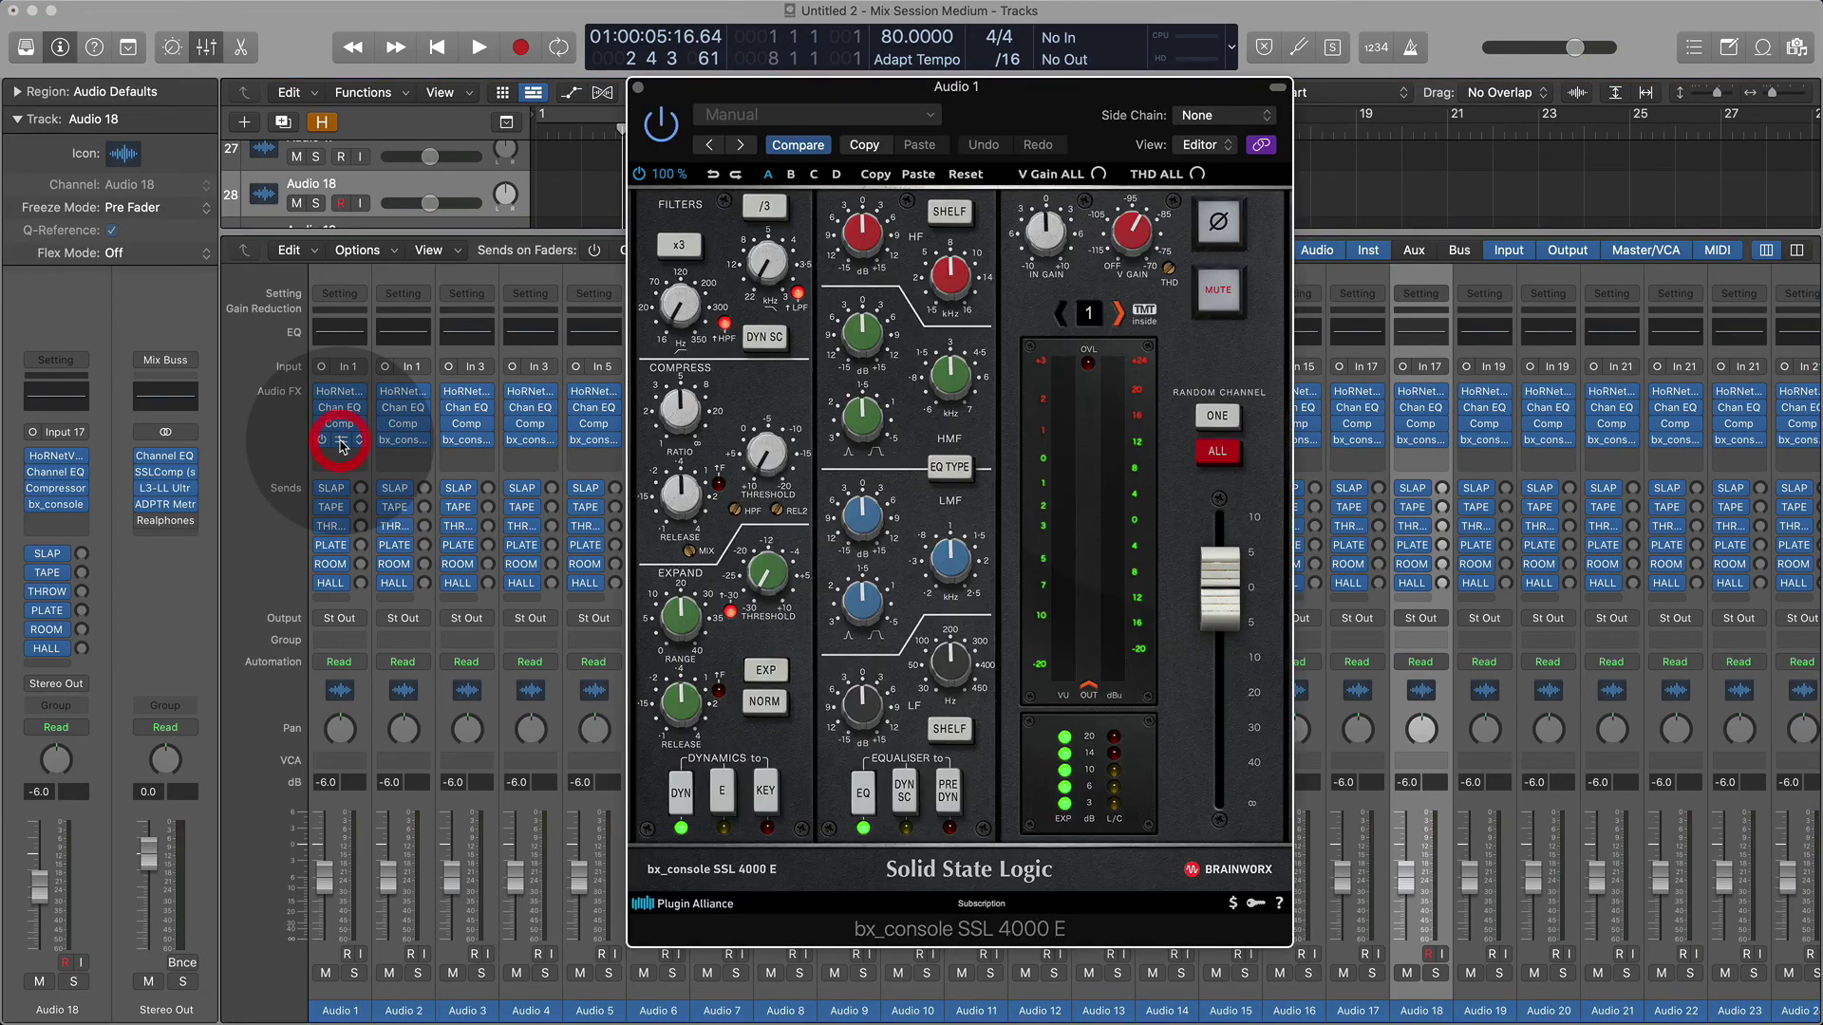
drag(1060, 95, 962, 96)
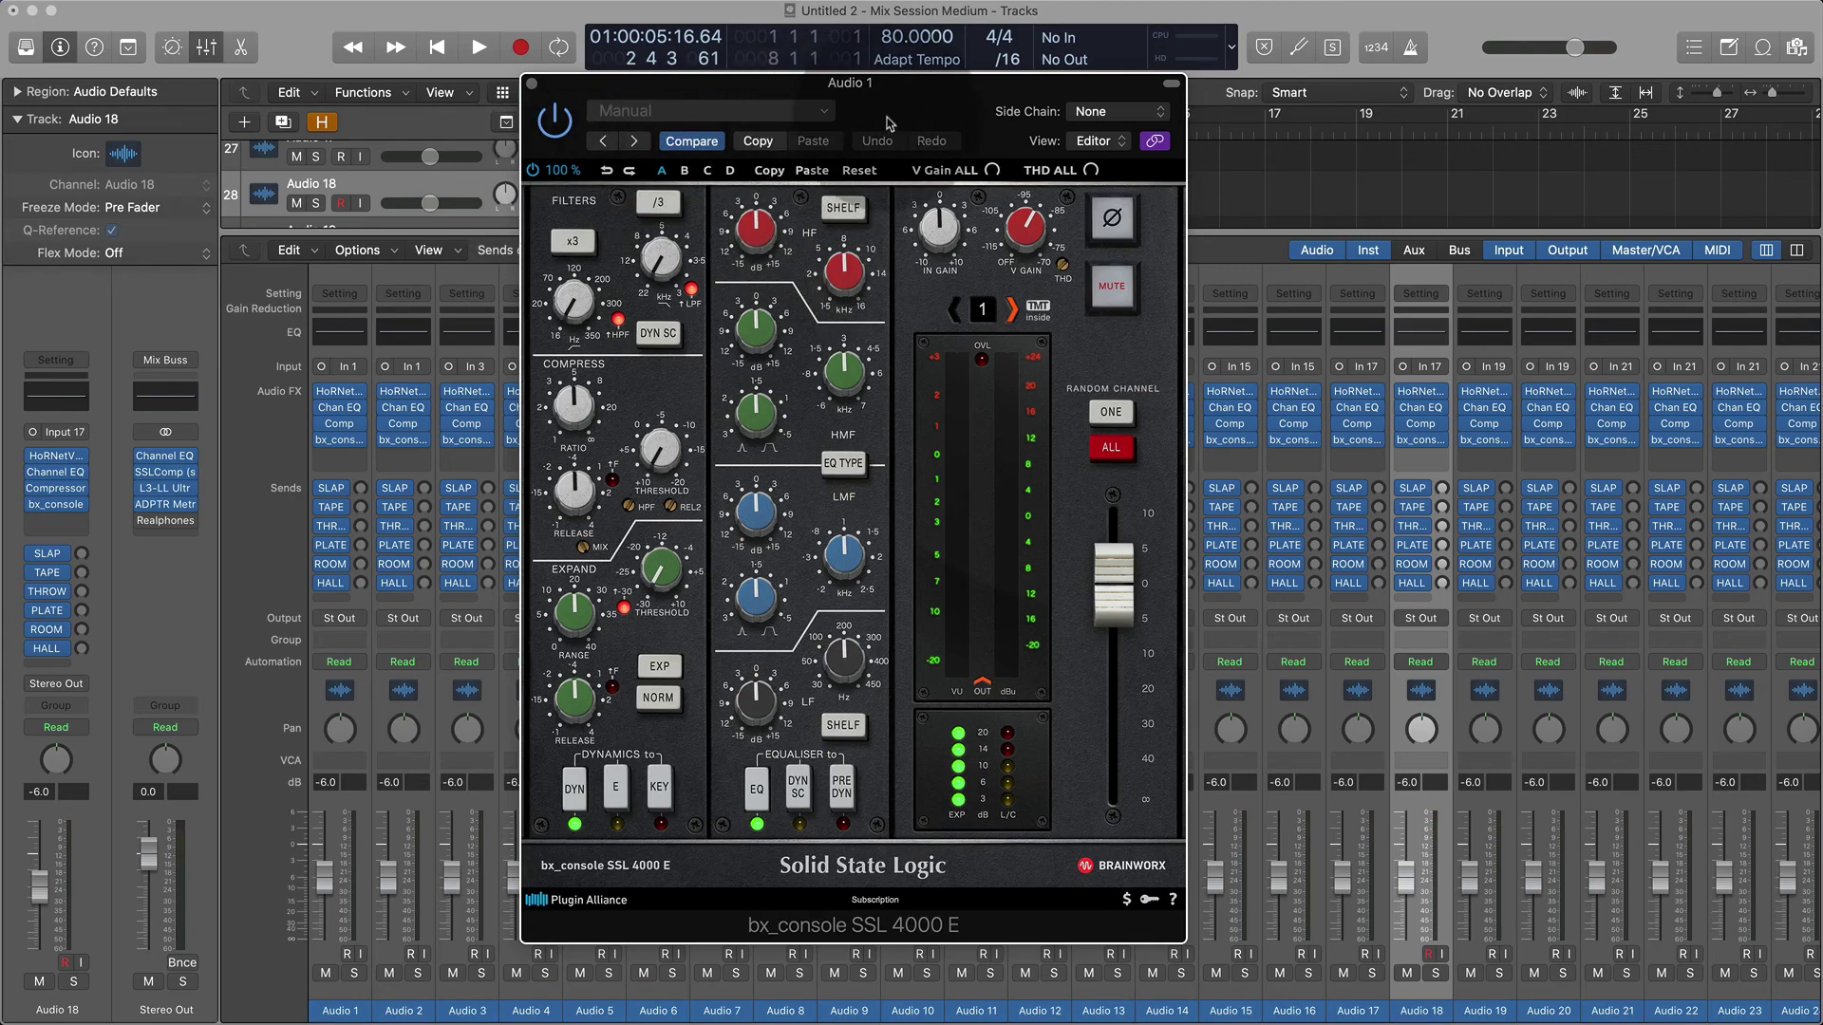
drag(892, 122, 940, 74)
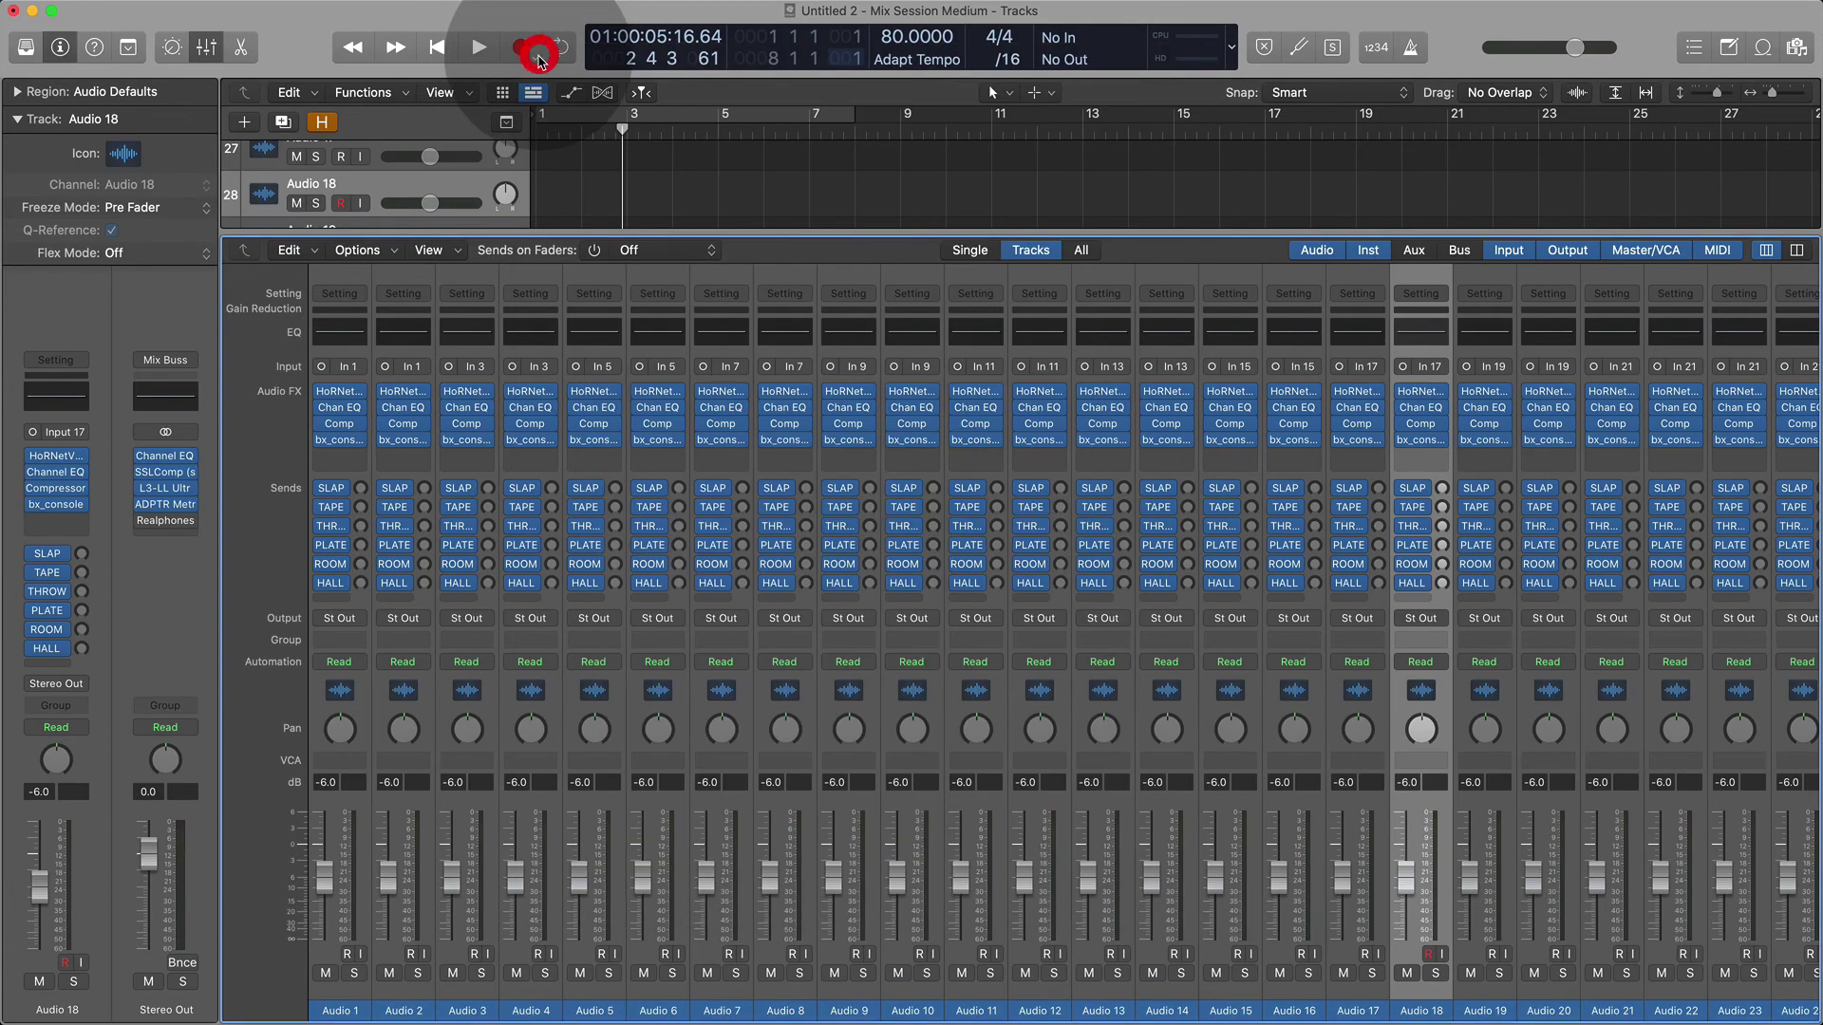
click(536, 53)
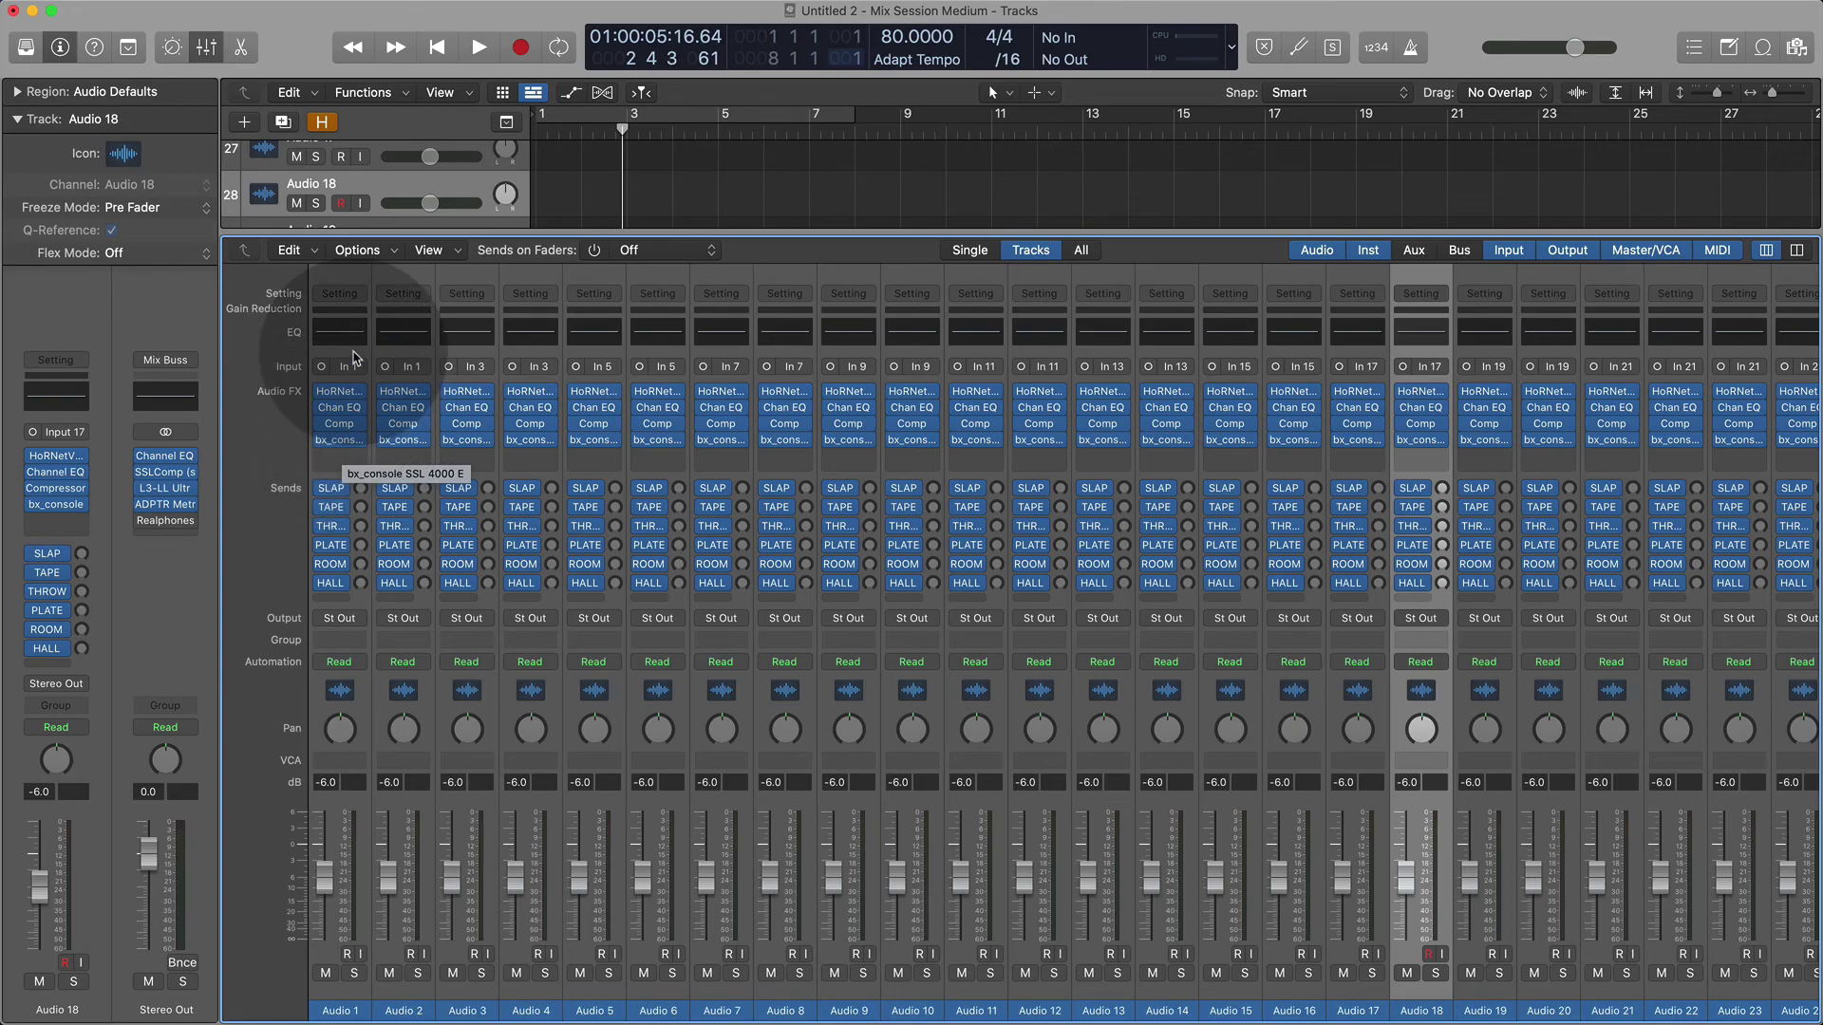
Select the Audio 1 channel strip so the inspector lists its six delay and reverb sends.
click(353, 366)
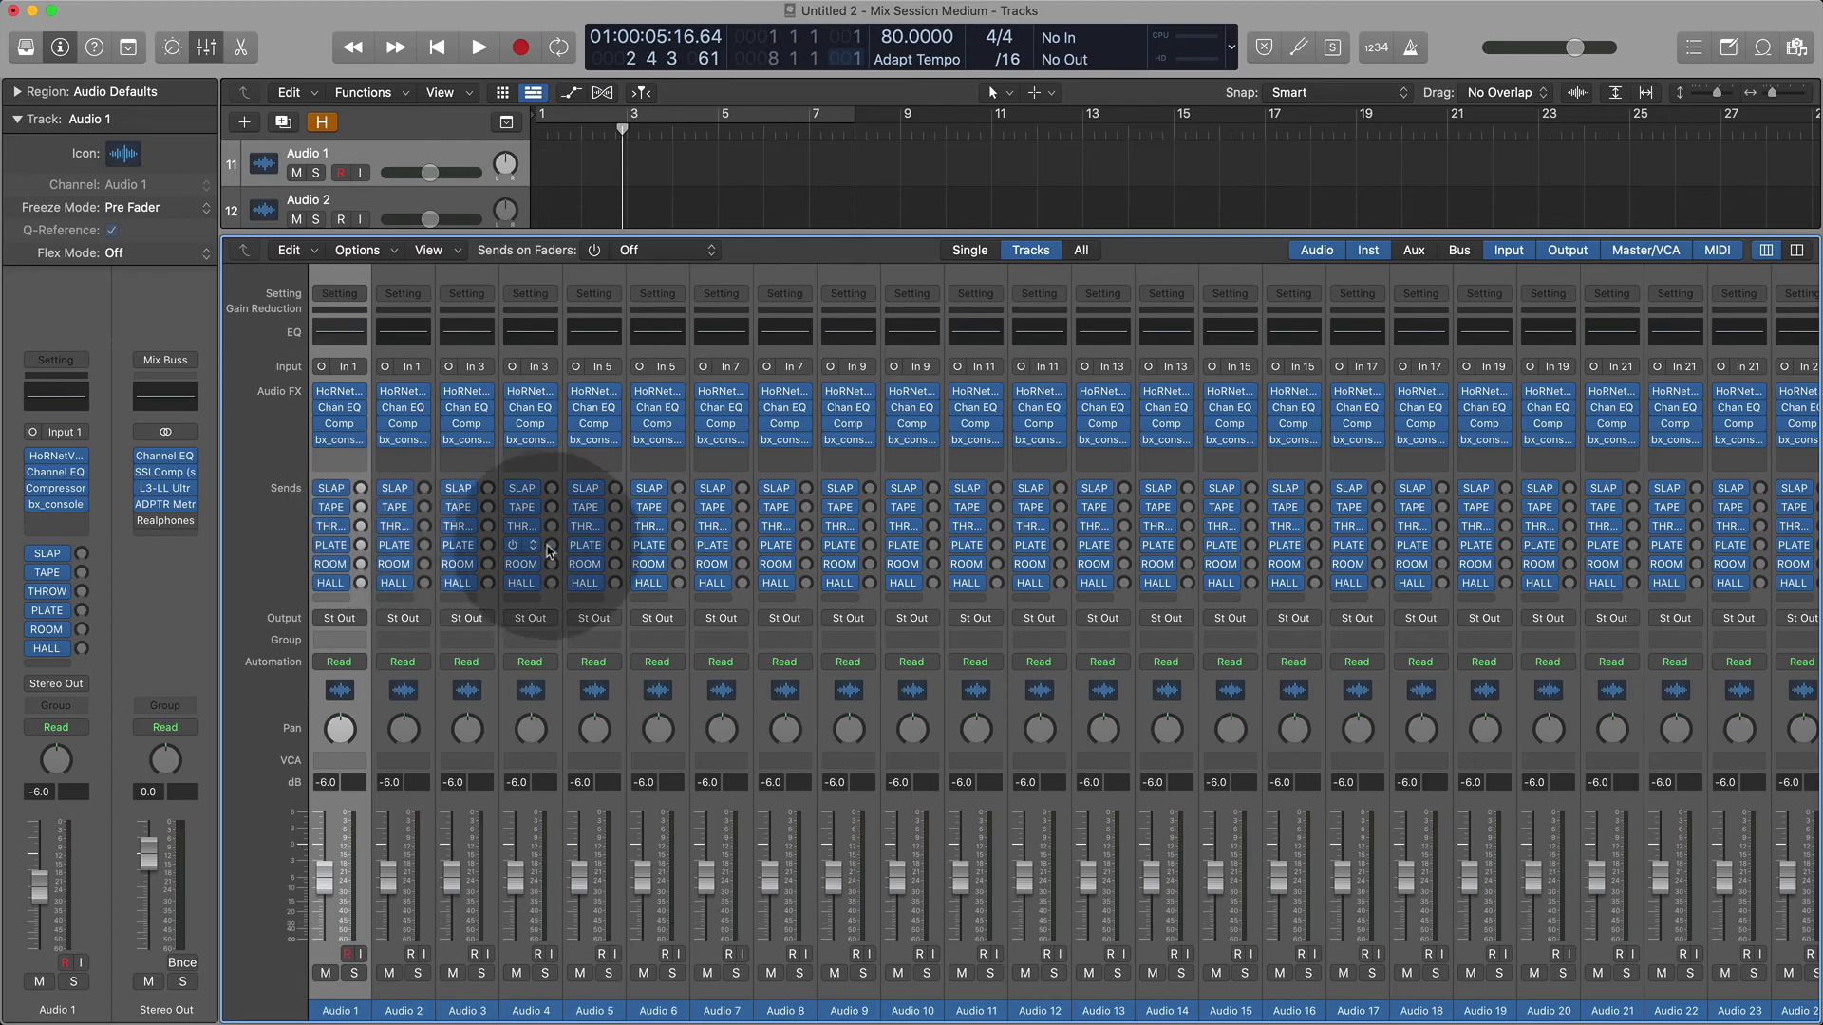
scroll(529, 529, right, 5)
scroll(641, 559, left, 5)
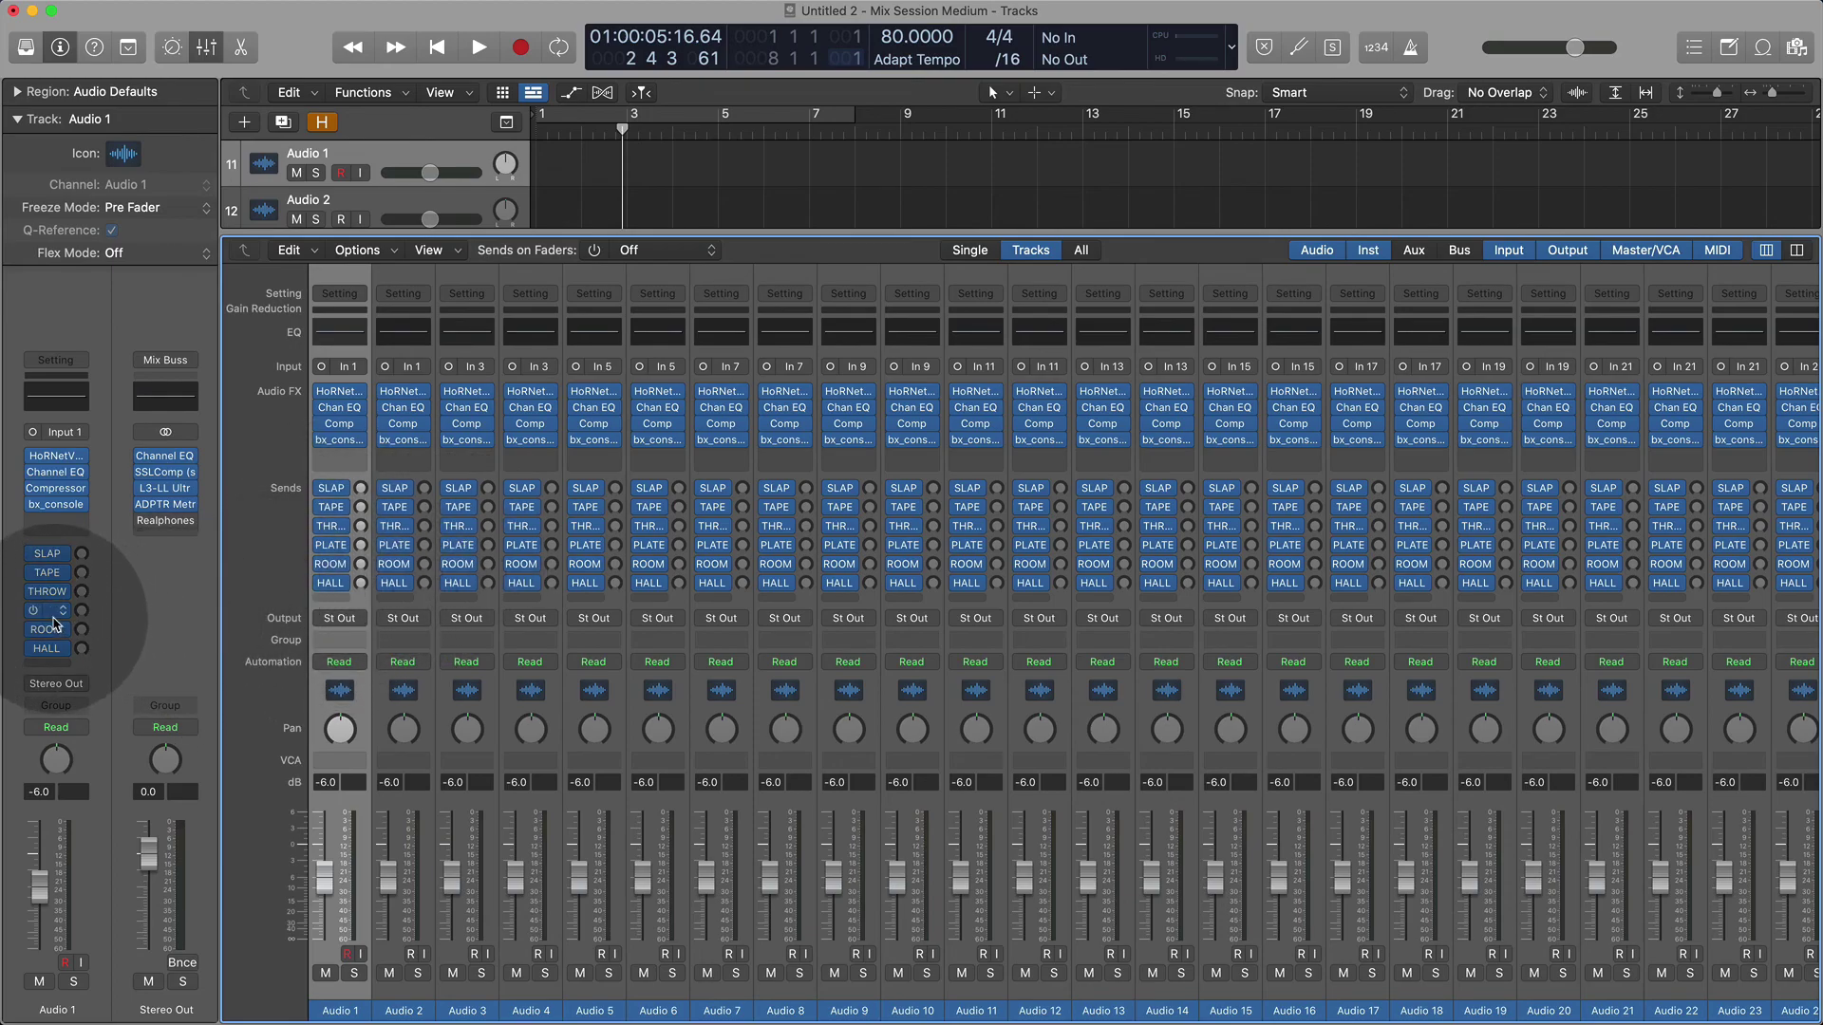
Check Audio 1's SLAP, TAPE and PLATE send menus, closing each without changes.
click(47, 556)
click(66, 669)
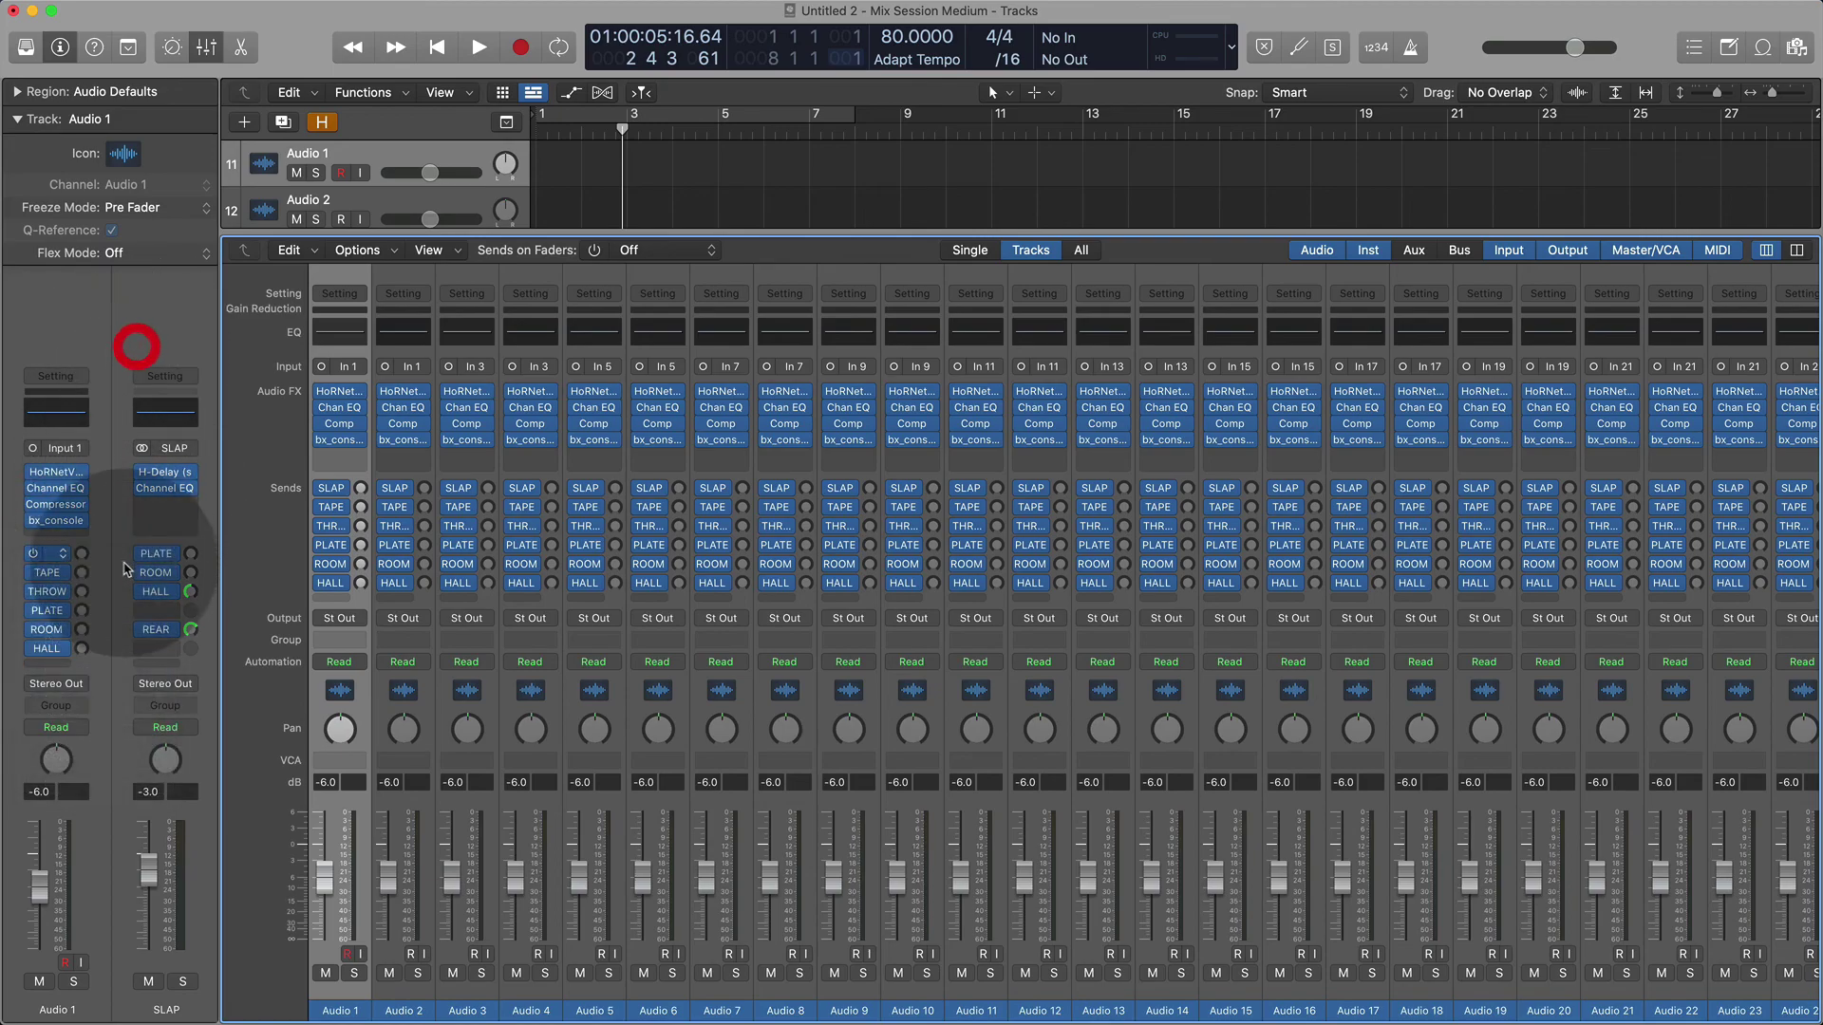
click(49, 573)
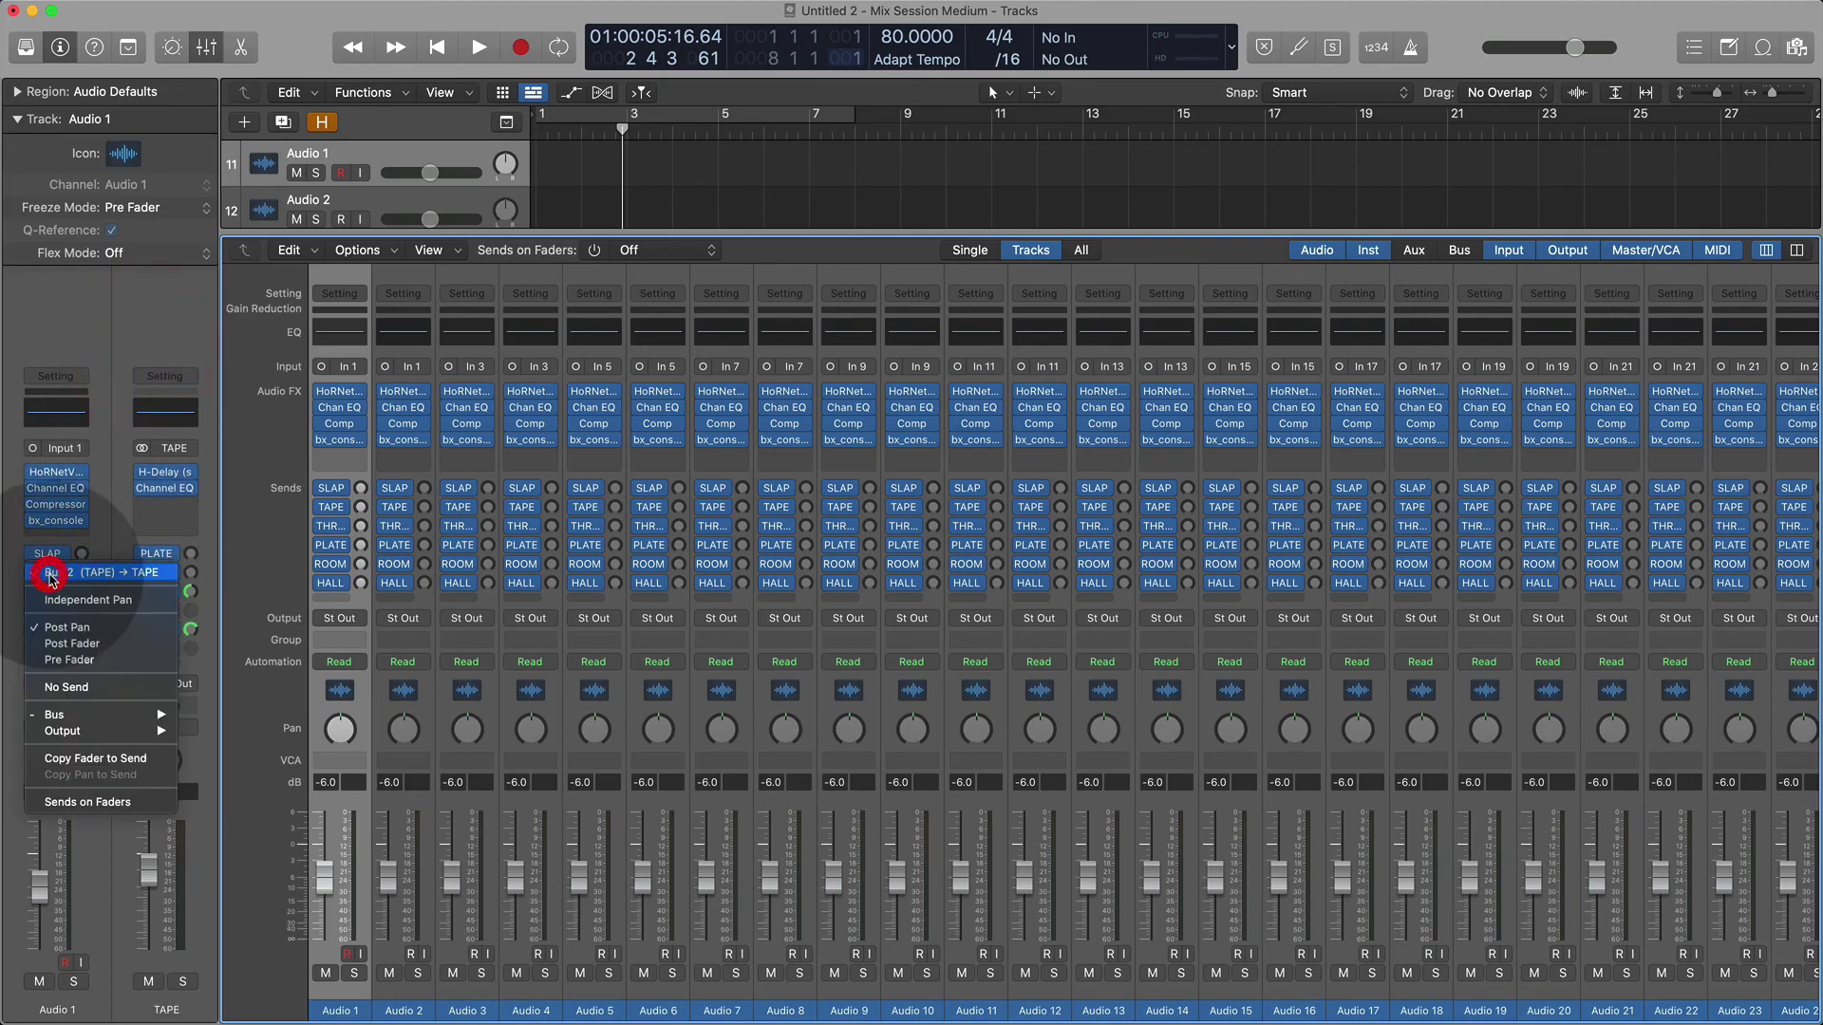
click(186, 320)
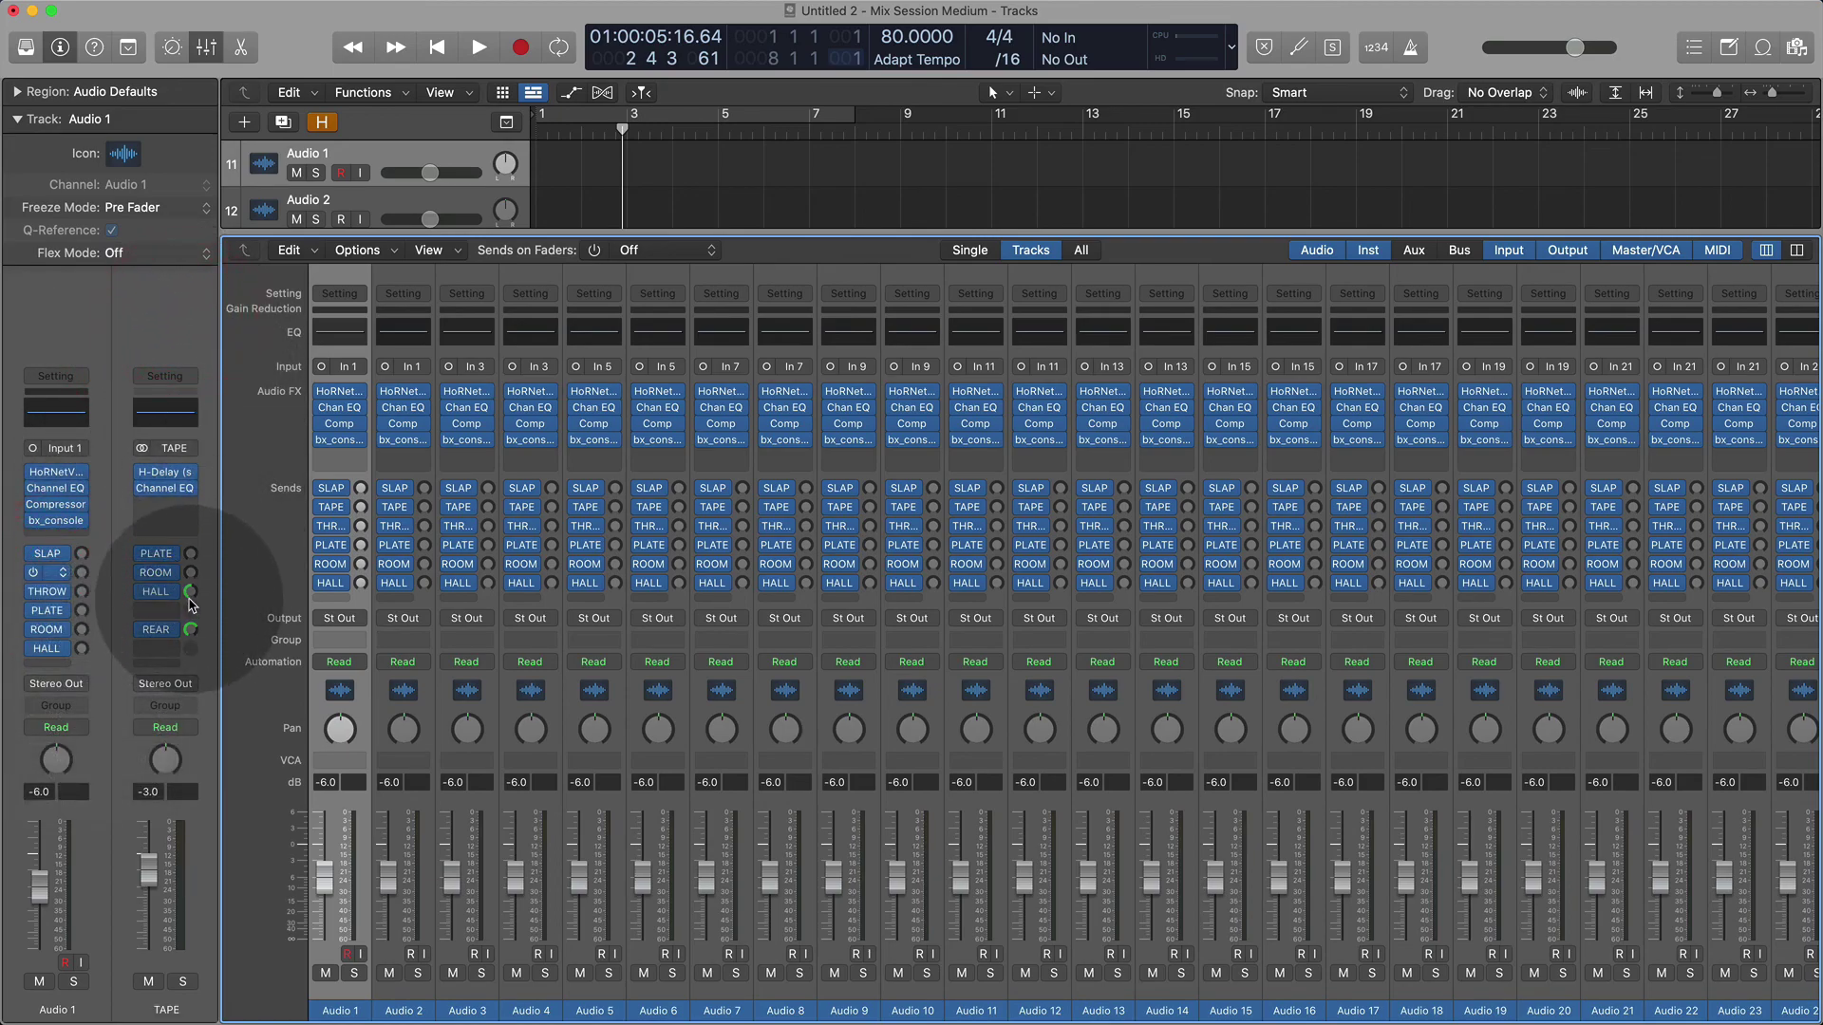
drag(191, 553, 226, 444)
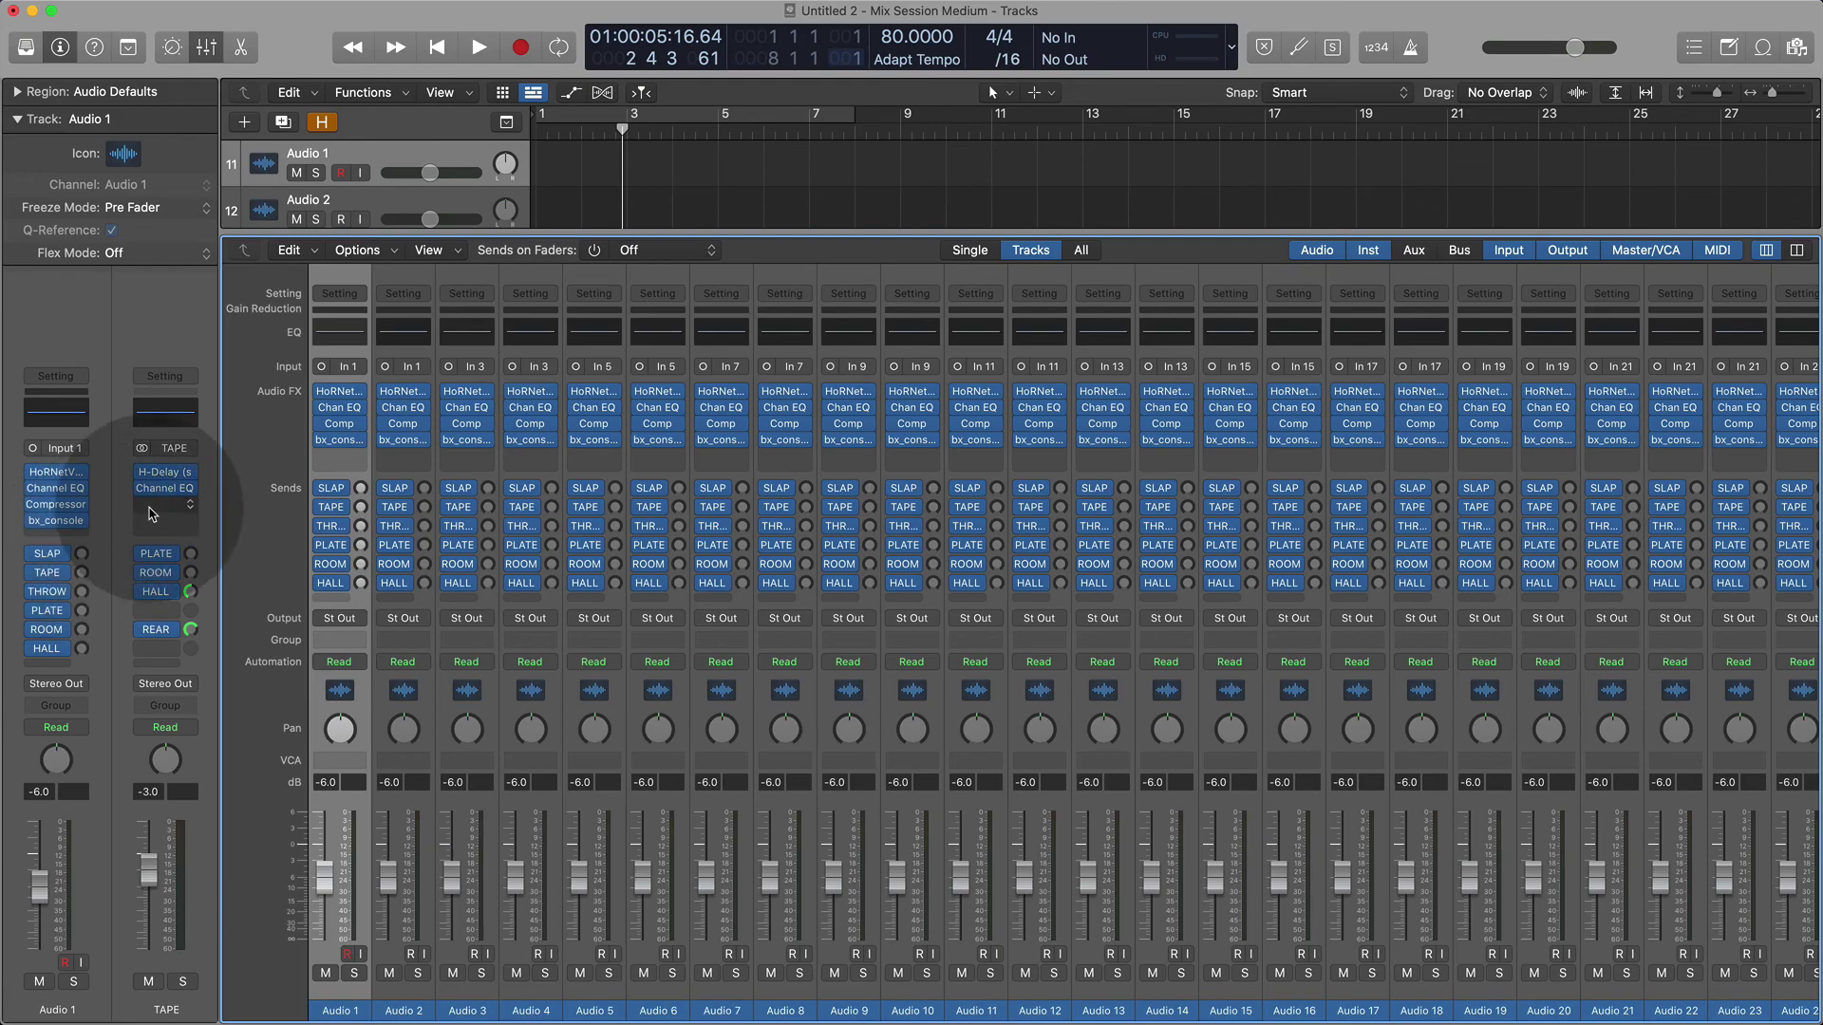
click(47, 610)
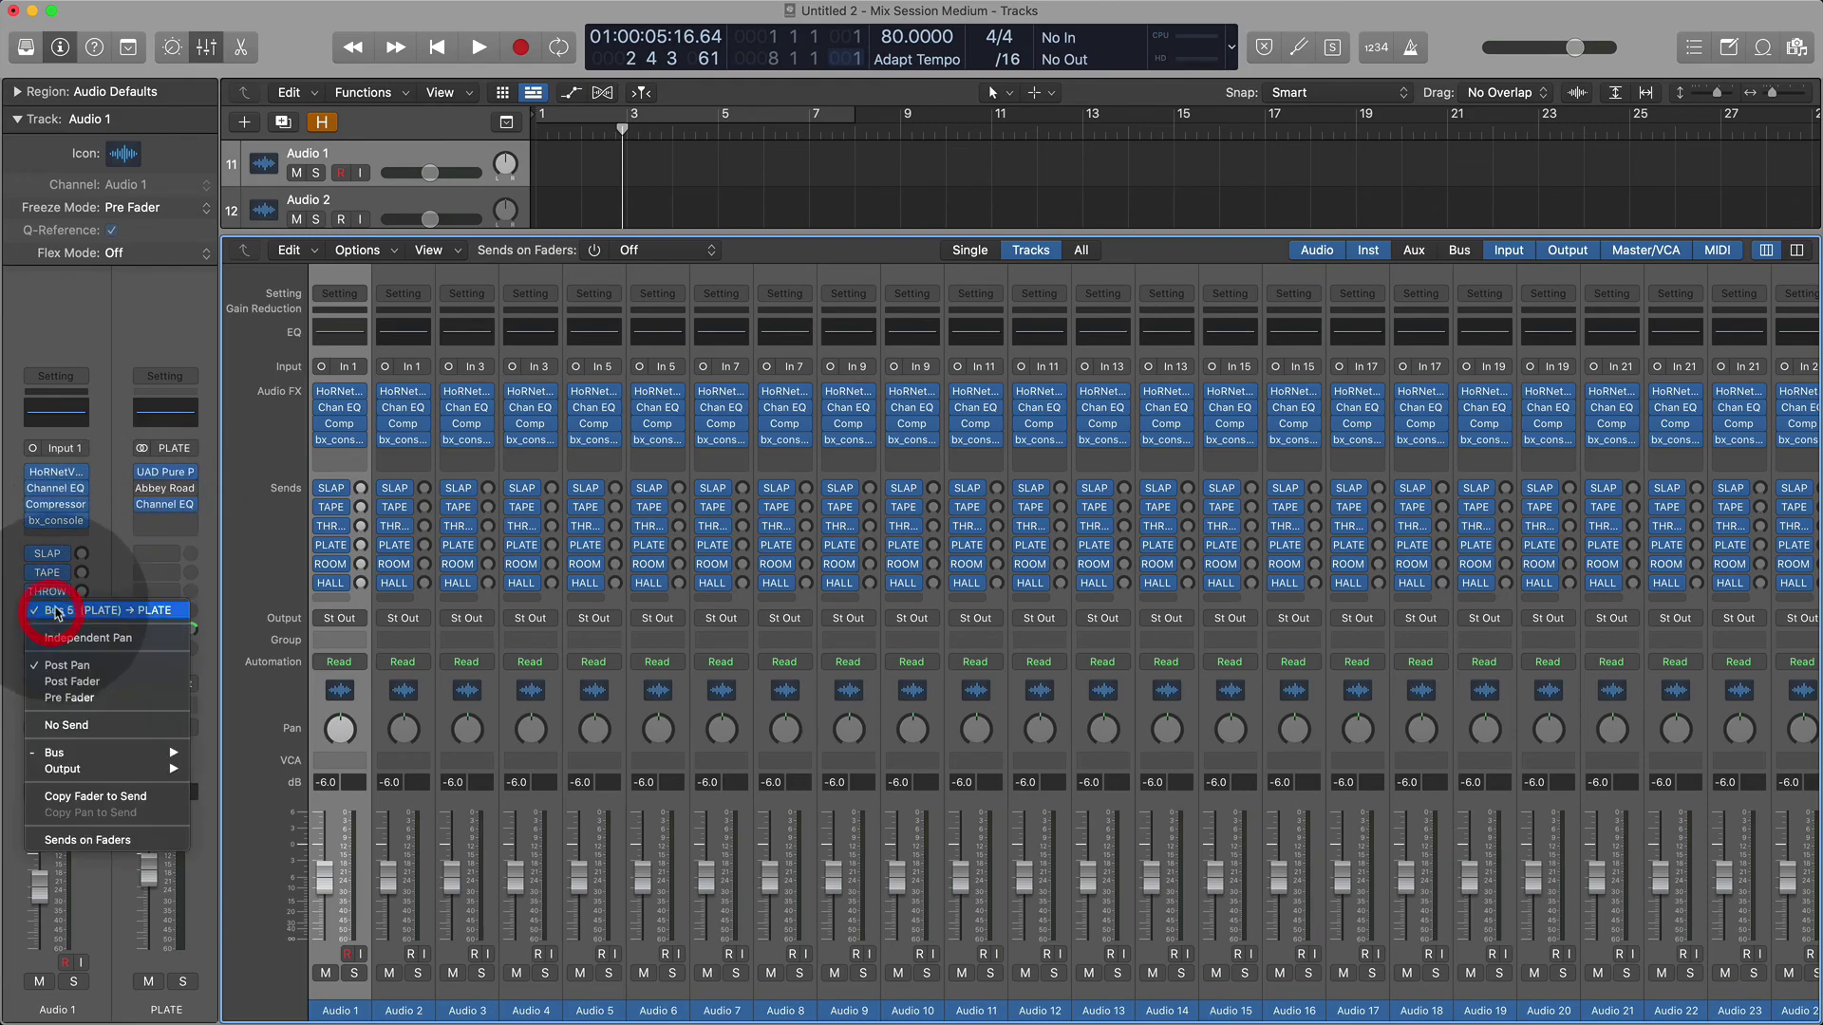
click(180, 452)
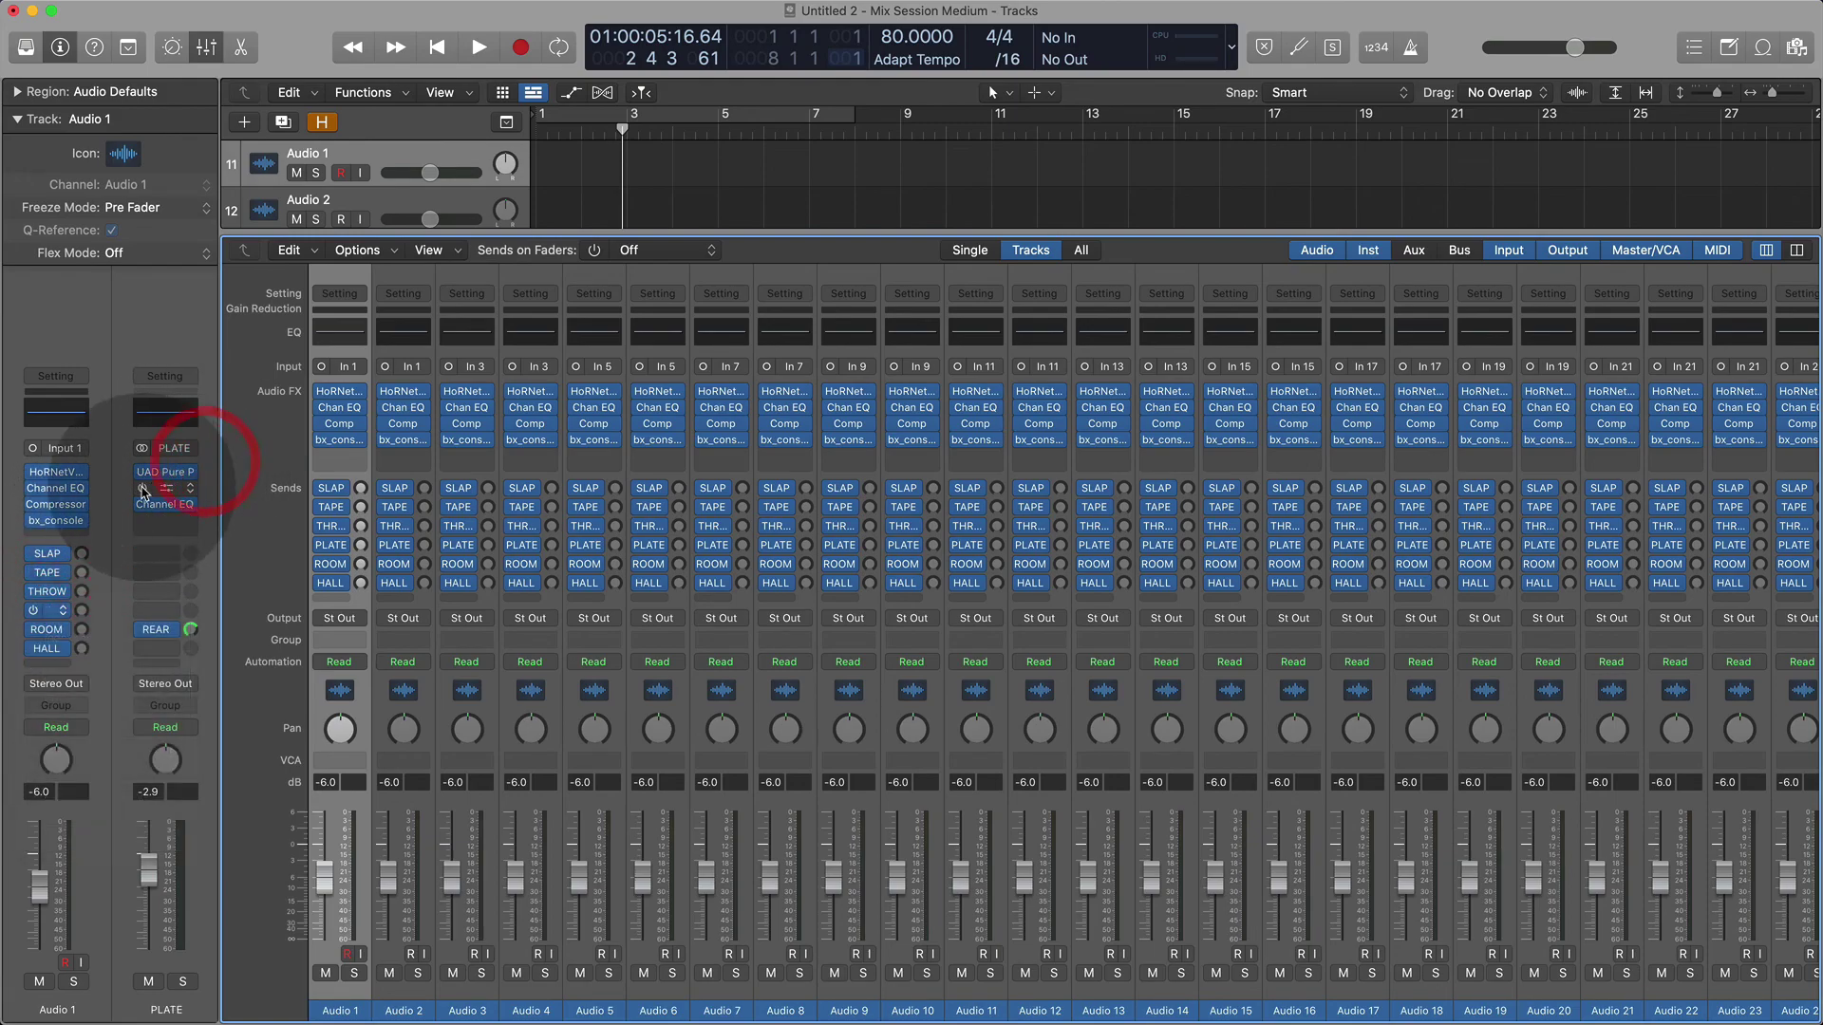
Toggle the PLATE return's Channel EQ off and on, then open and close its UAD Pure Plate.
click(143, 489)
click(144, 490)
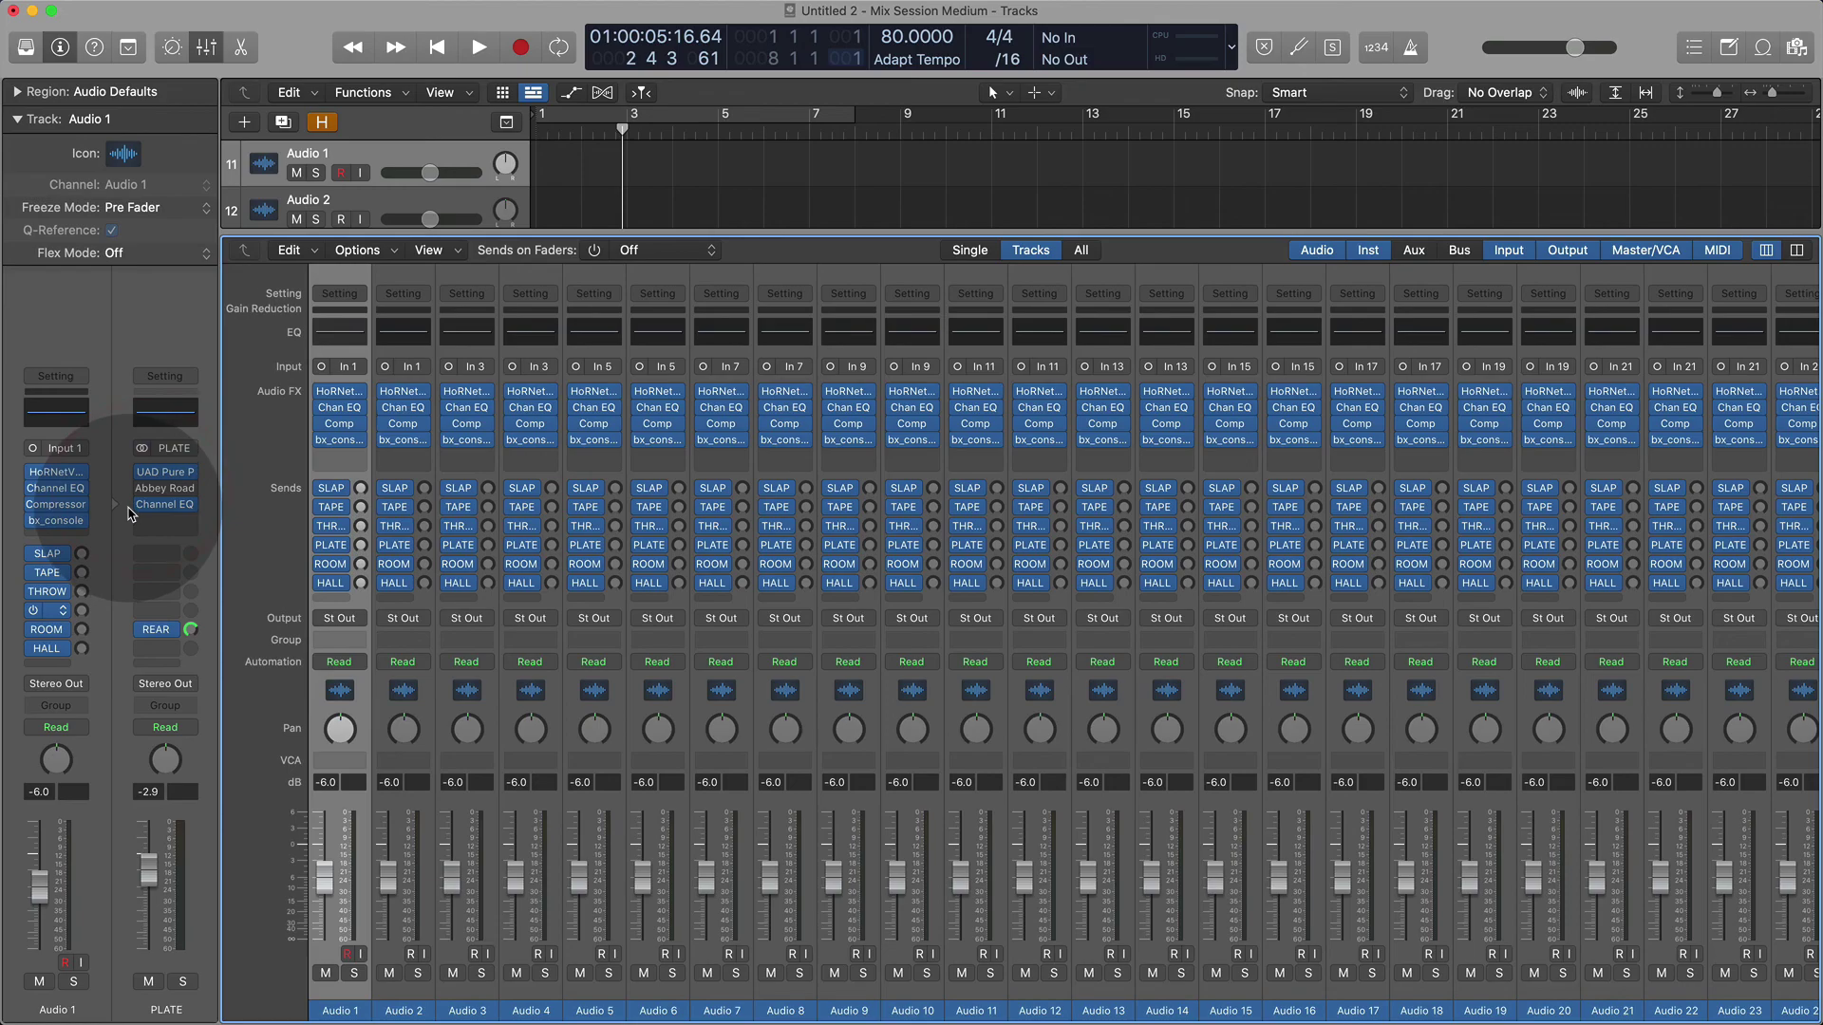
click(165, 472)
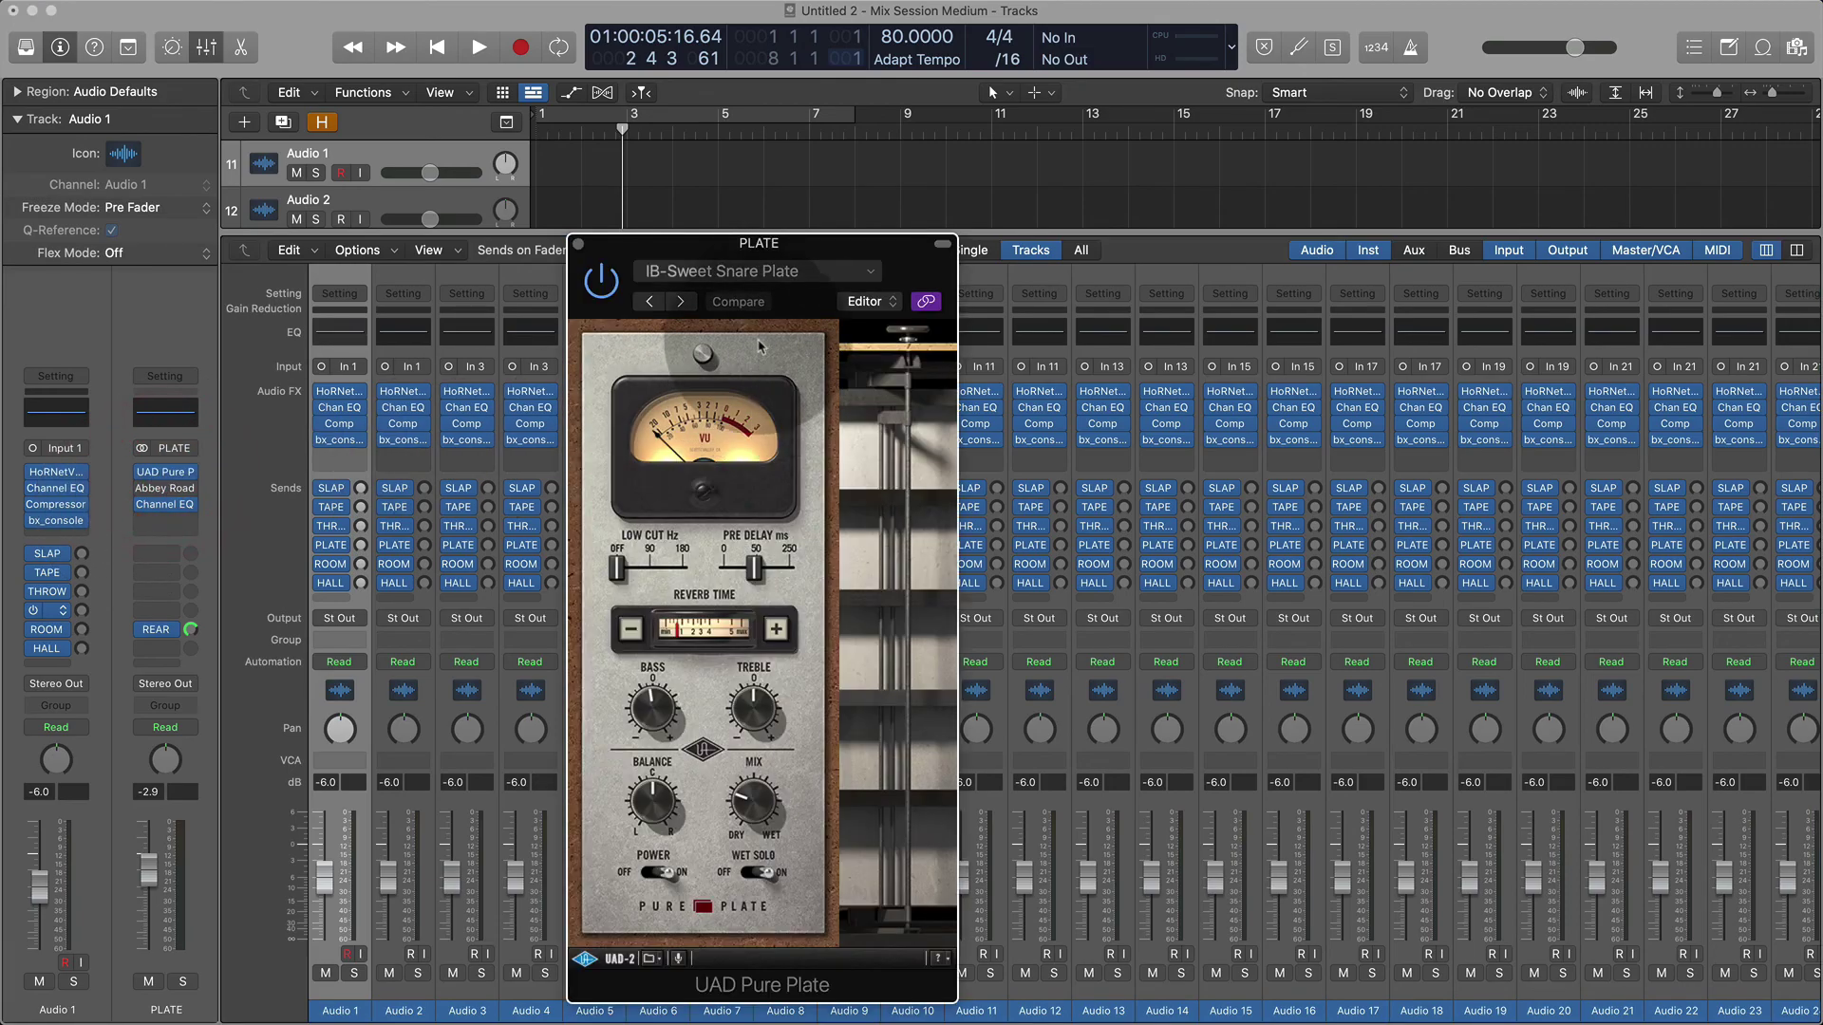
click(577, 245)
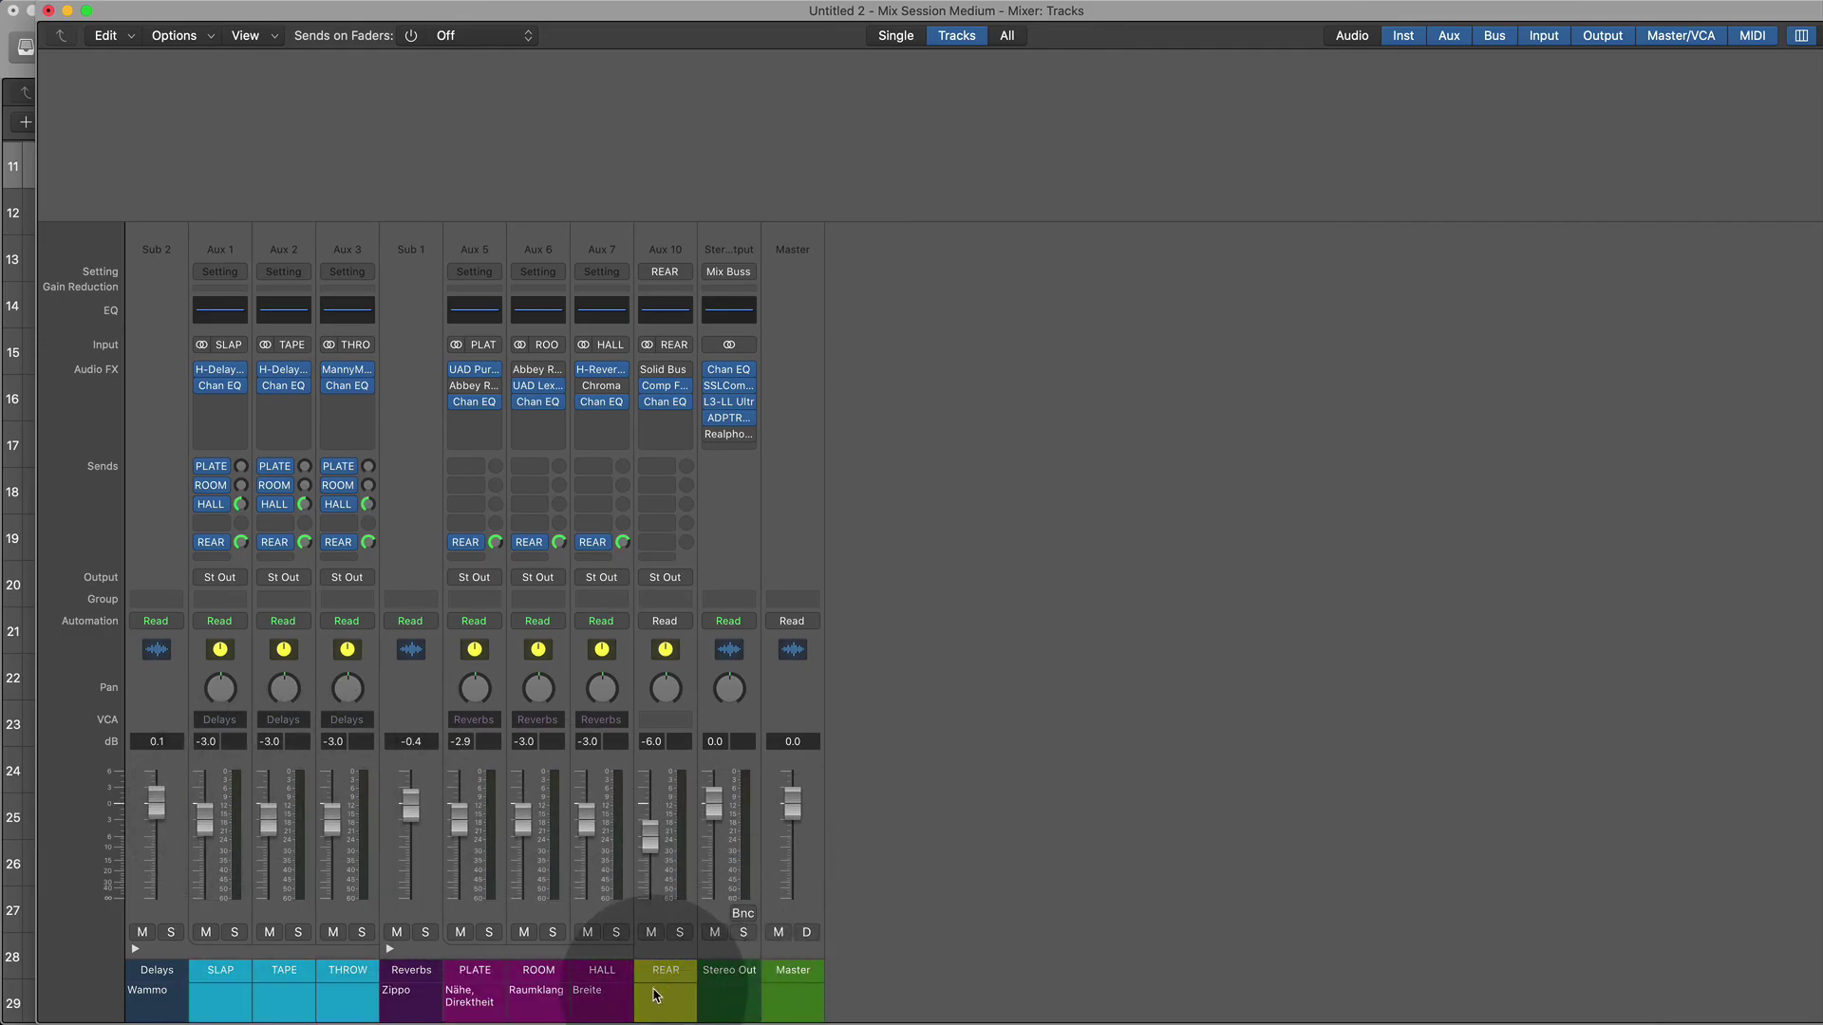
On Aux 10 (REAR), set Comp FET-76's Advanced Detection Mode to DUAL and close the plug-in.
click(654, 995)
mouse_move(740, 370)
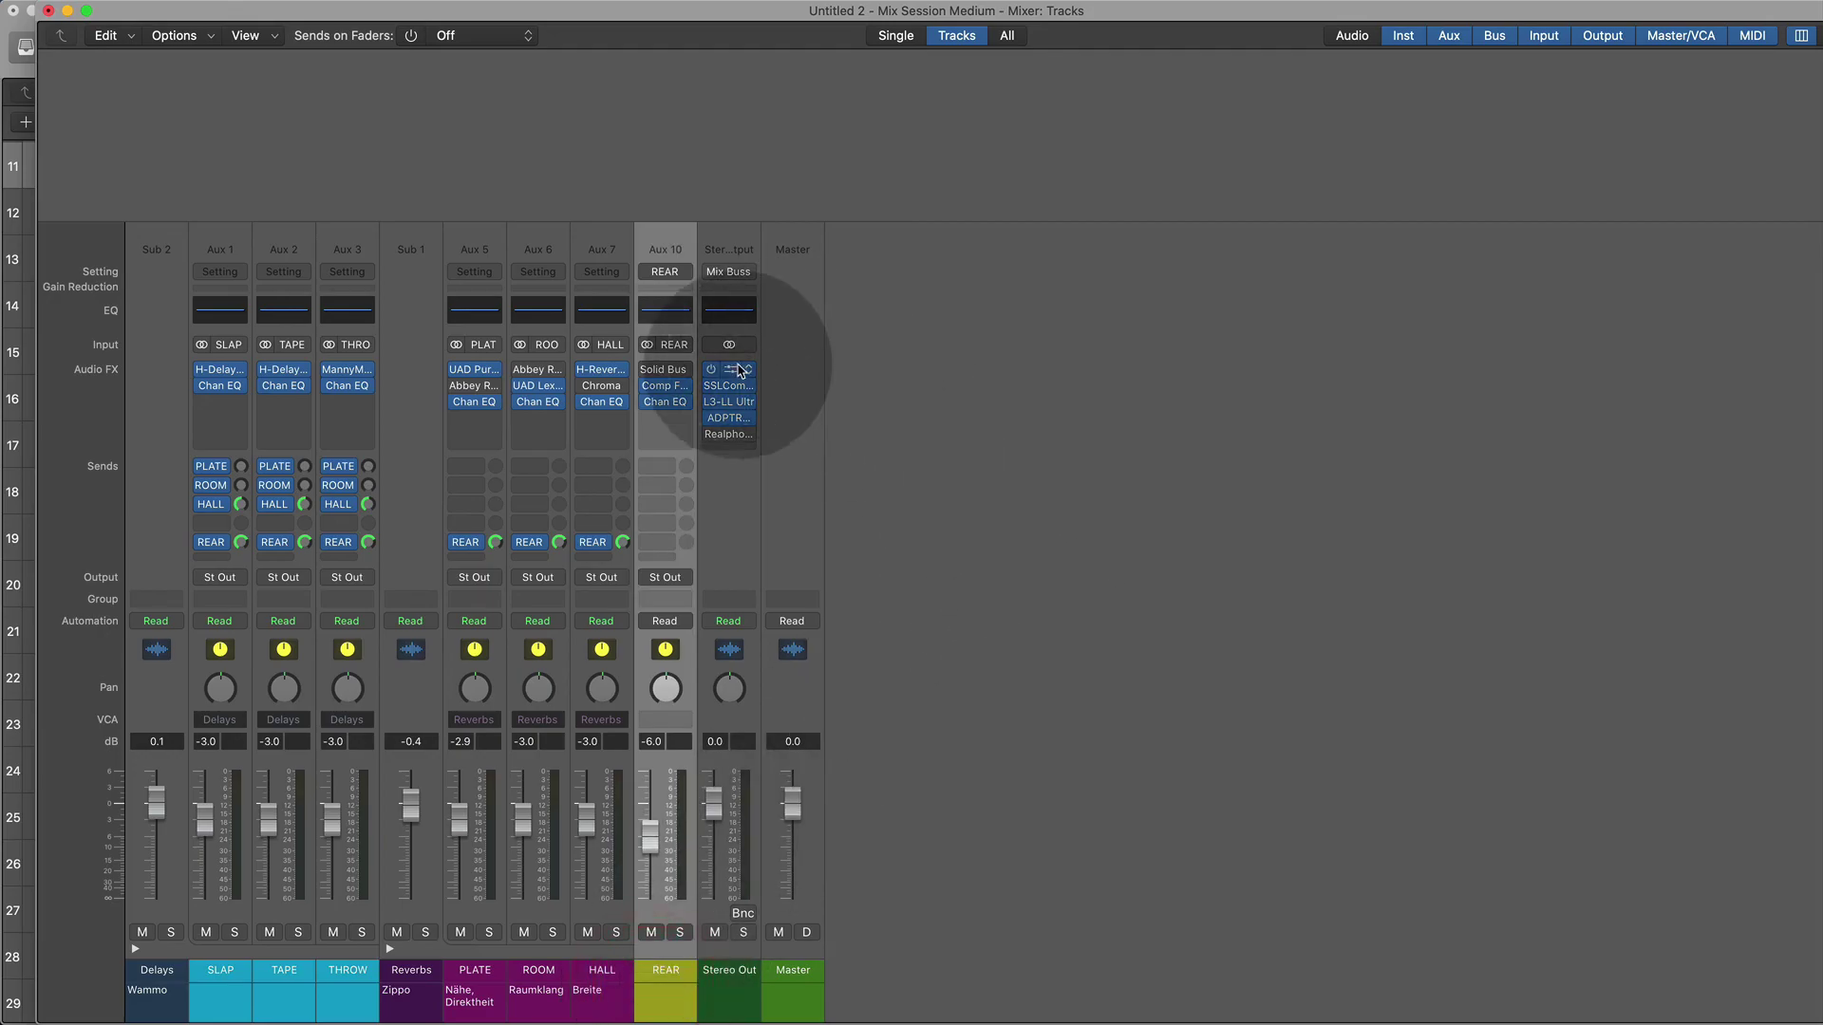
click(669, 391)
drag(1120, 244, 1130, 171)
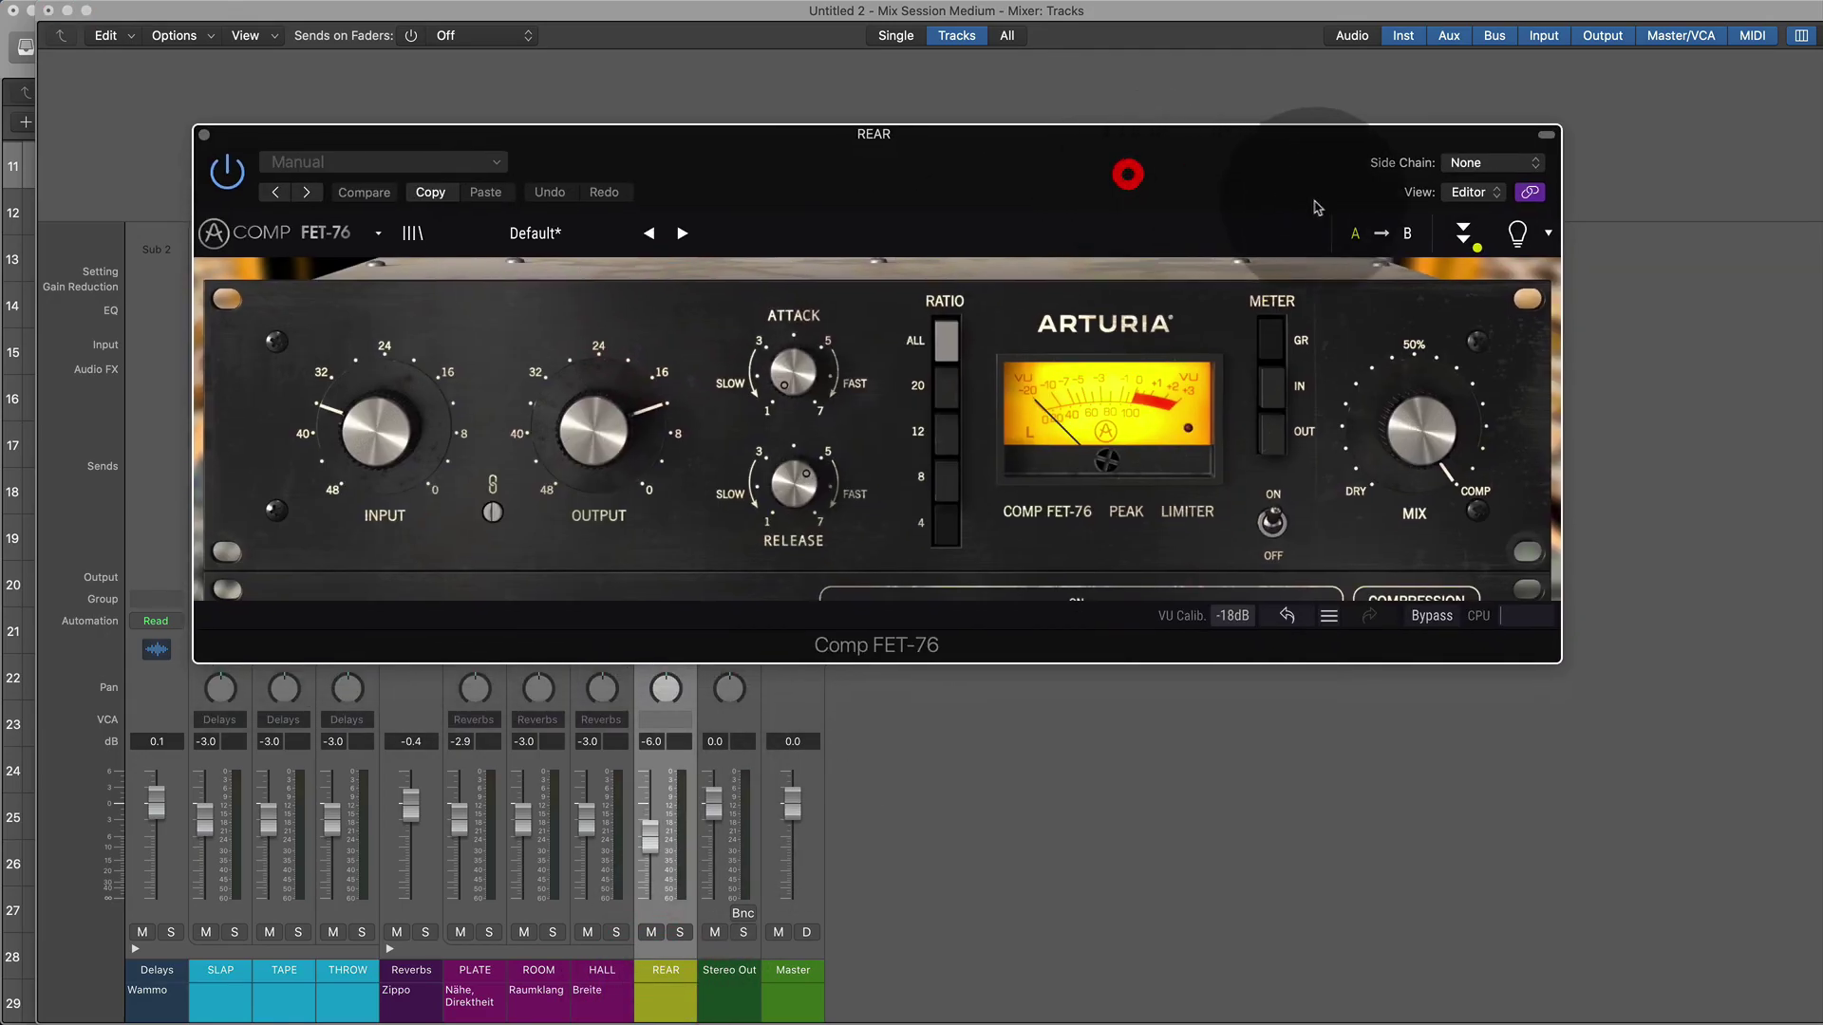
click(1465, 228)
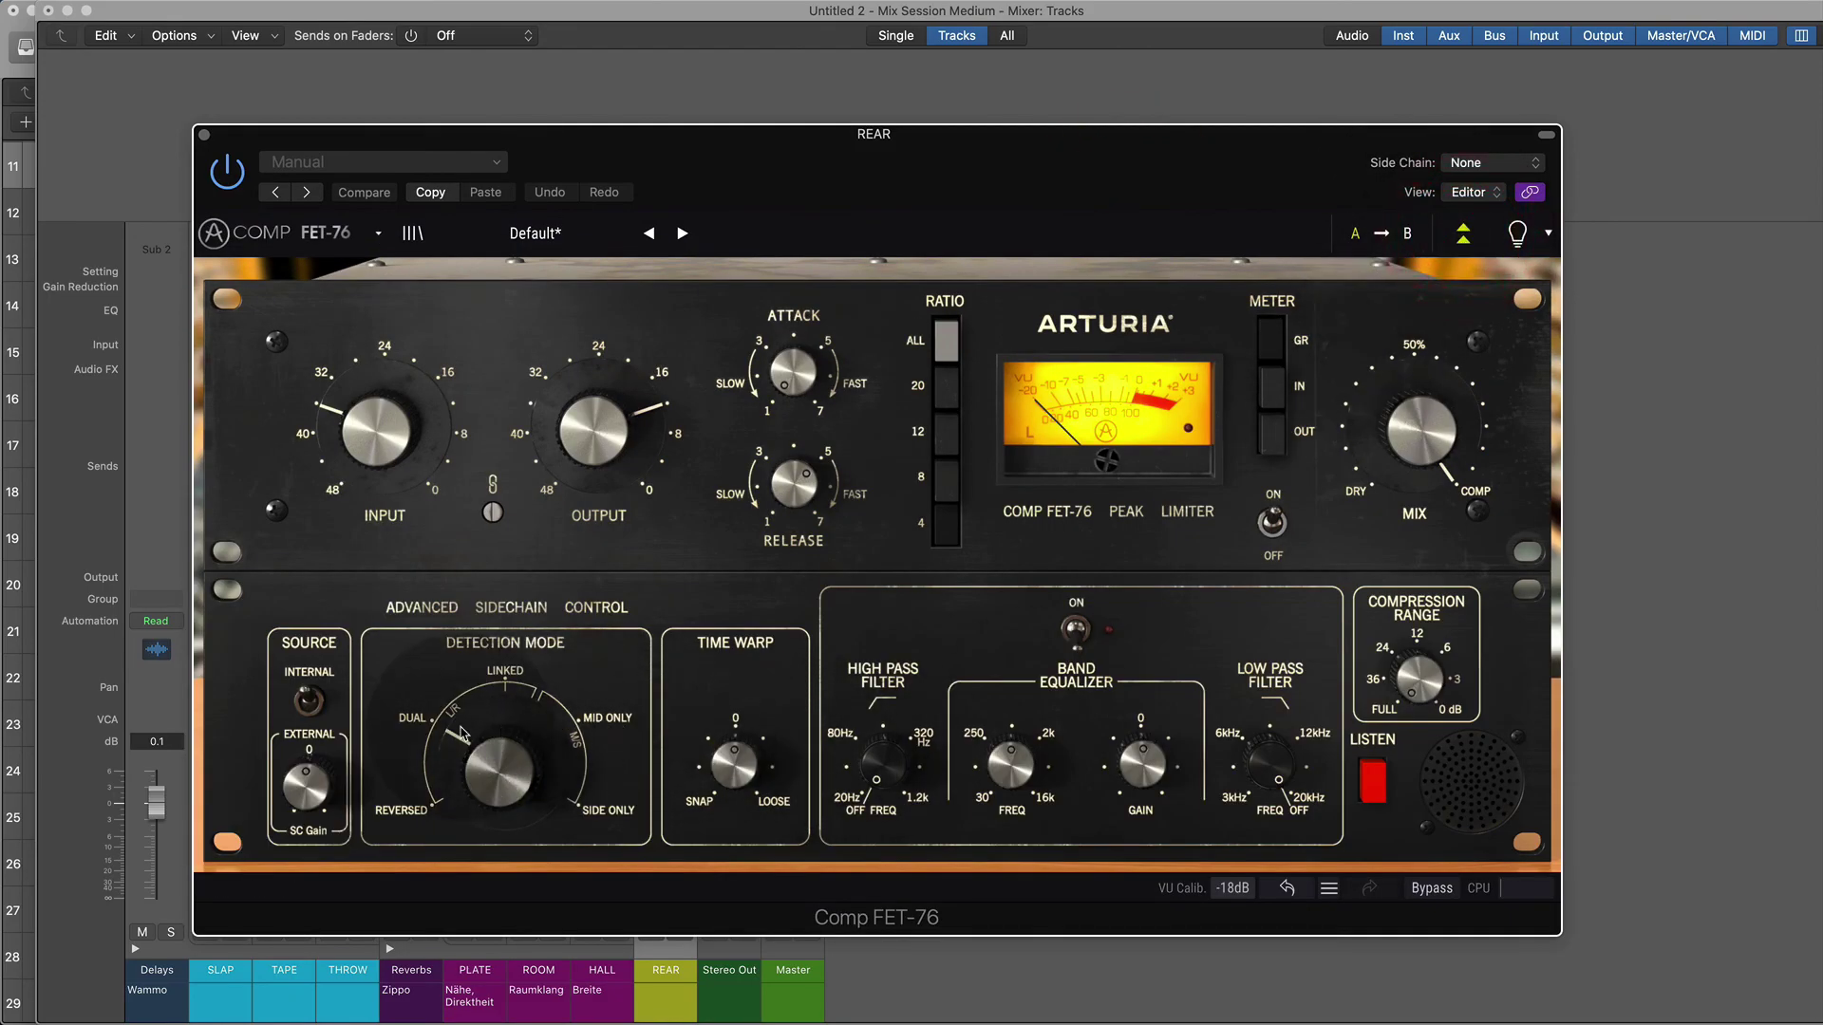
click(432, 730)
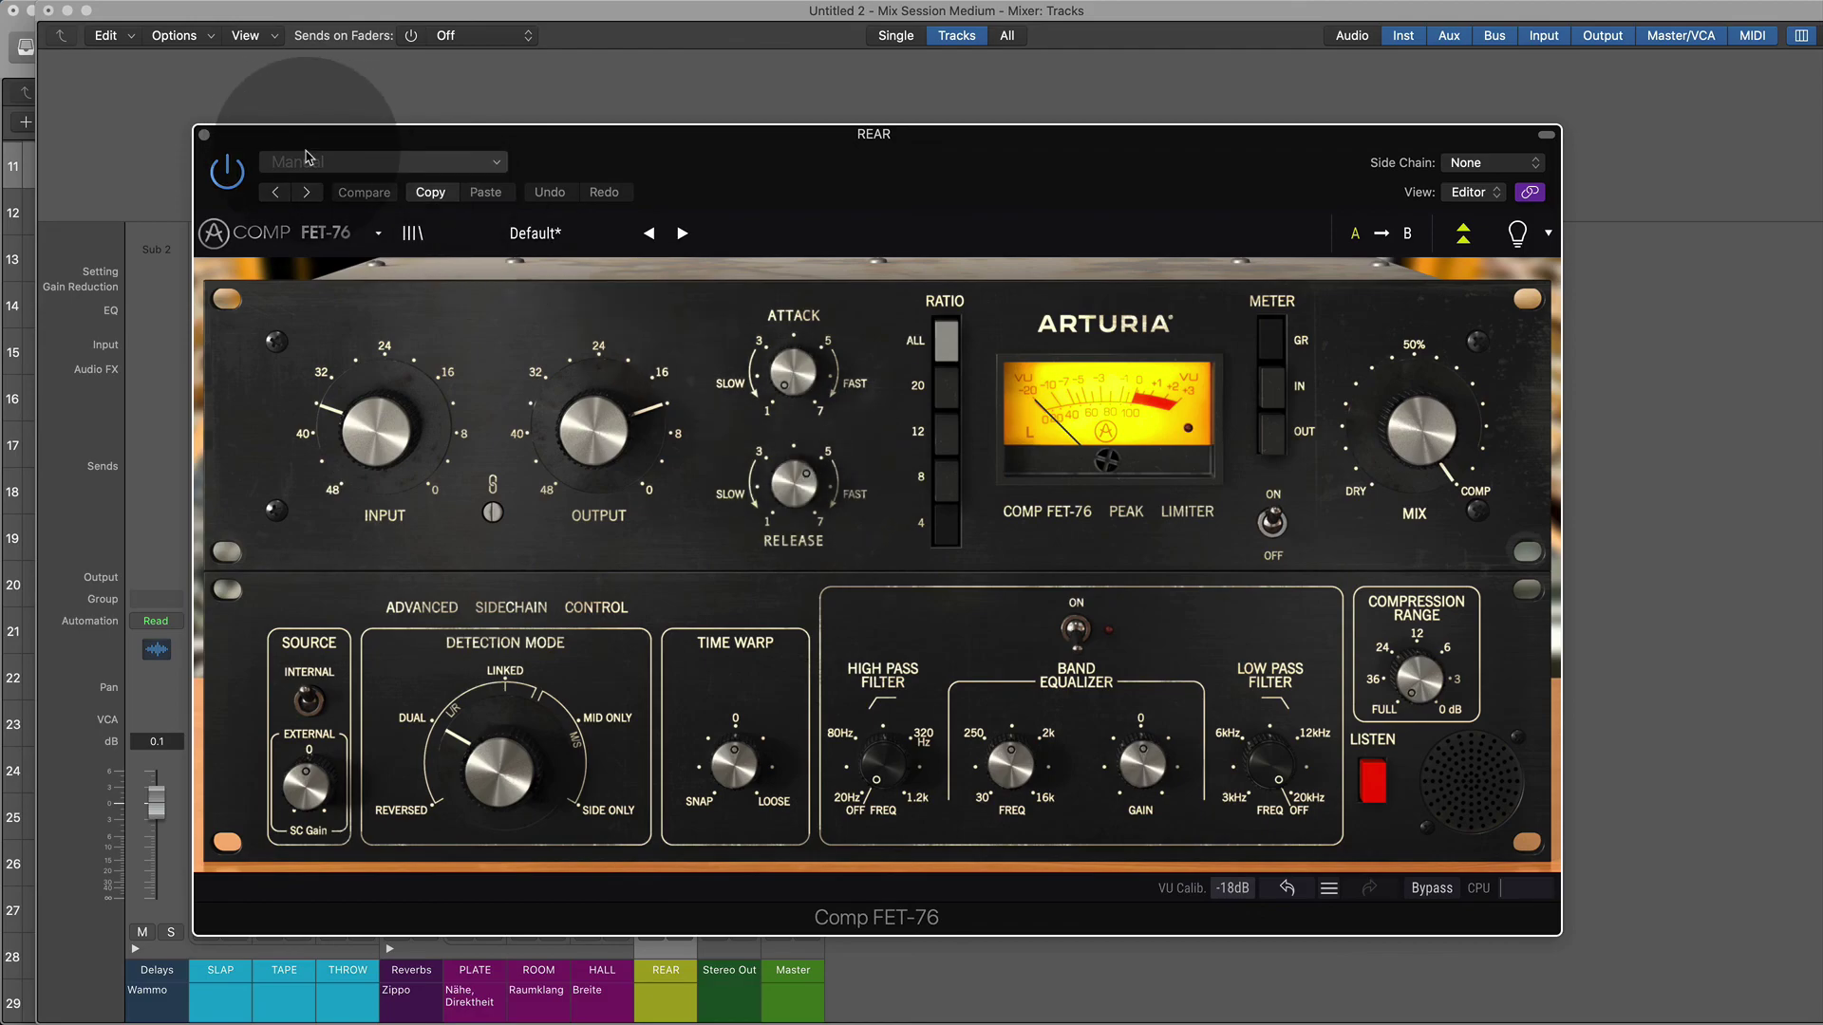
click(947, 531)
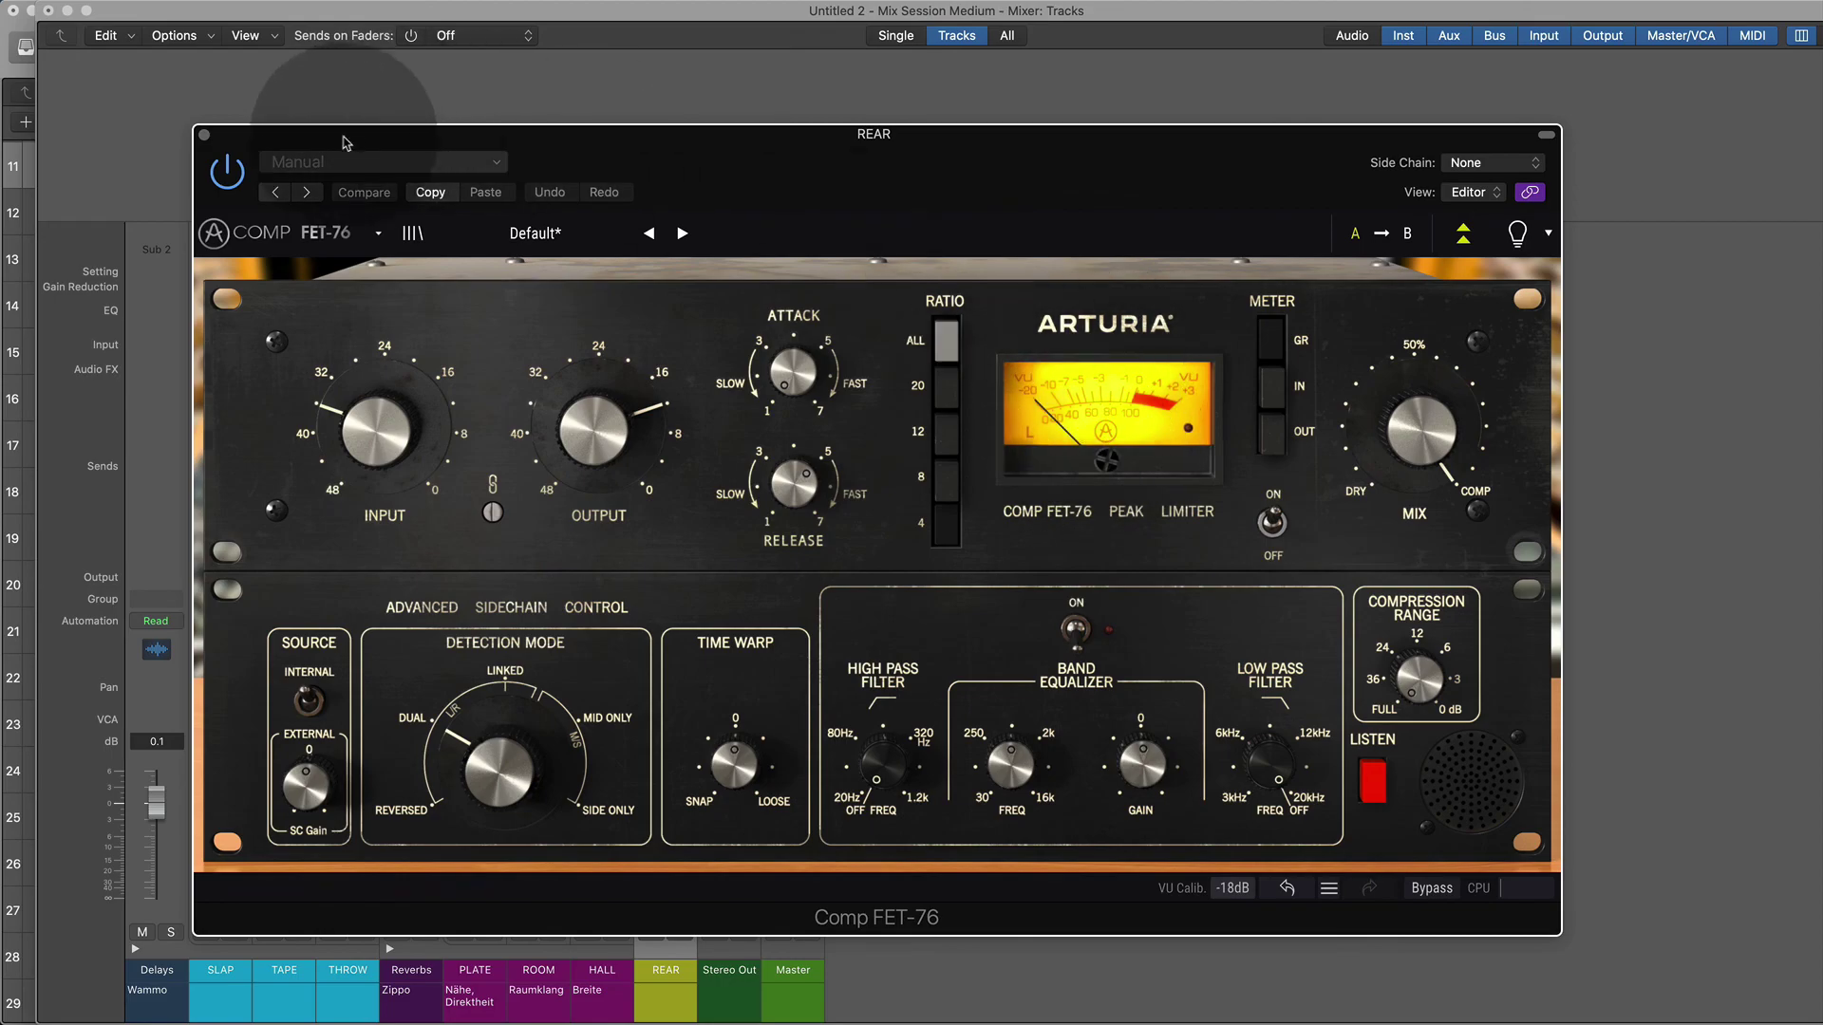
click(204, 136)
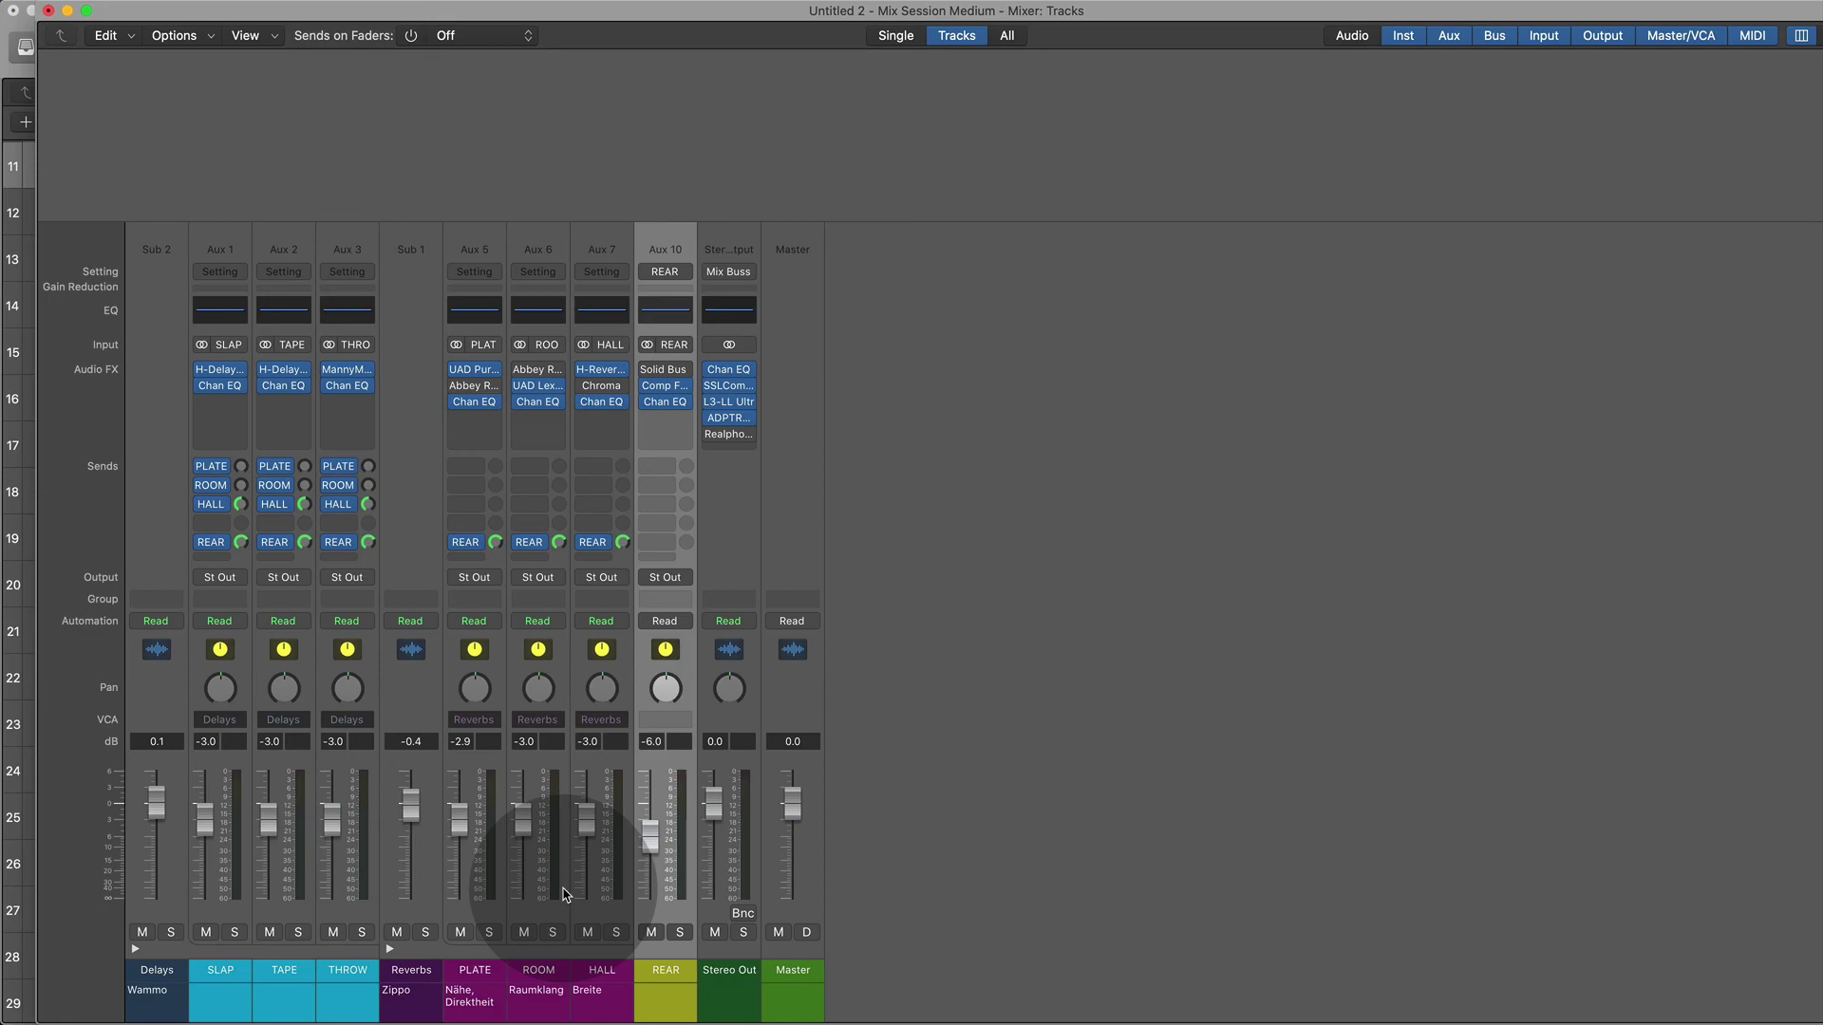
Insert a Channel EQ (Mono) into an empty Audio FX slot on Audio 1.
scroll(1057, 447, right, 3)
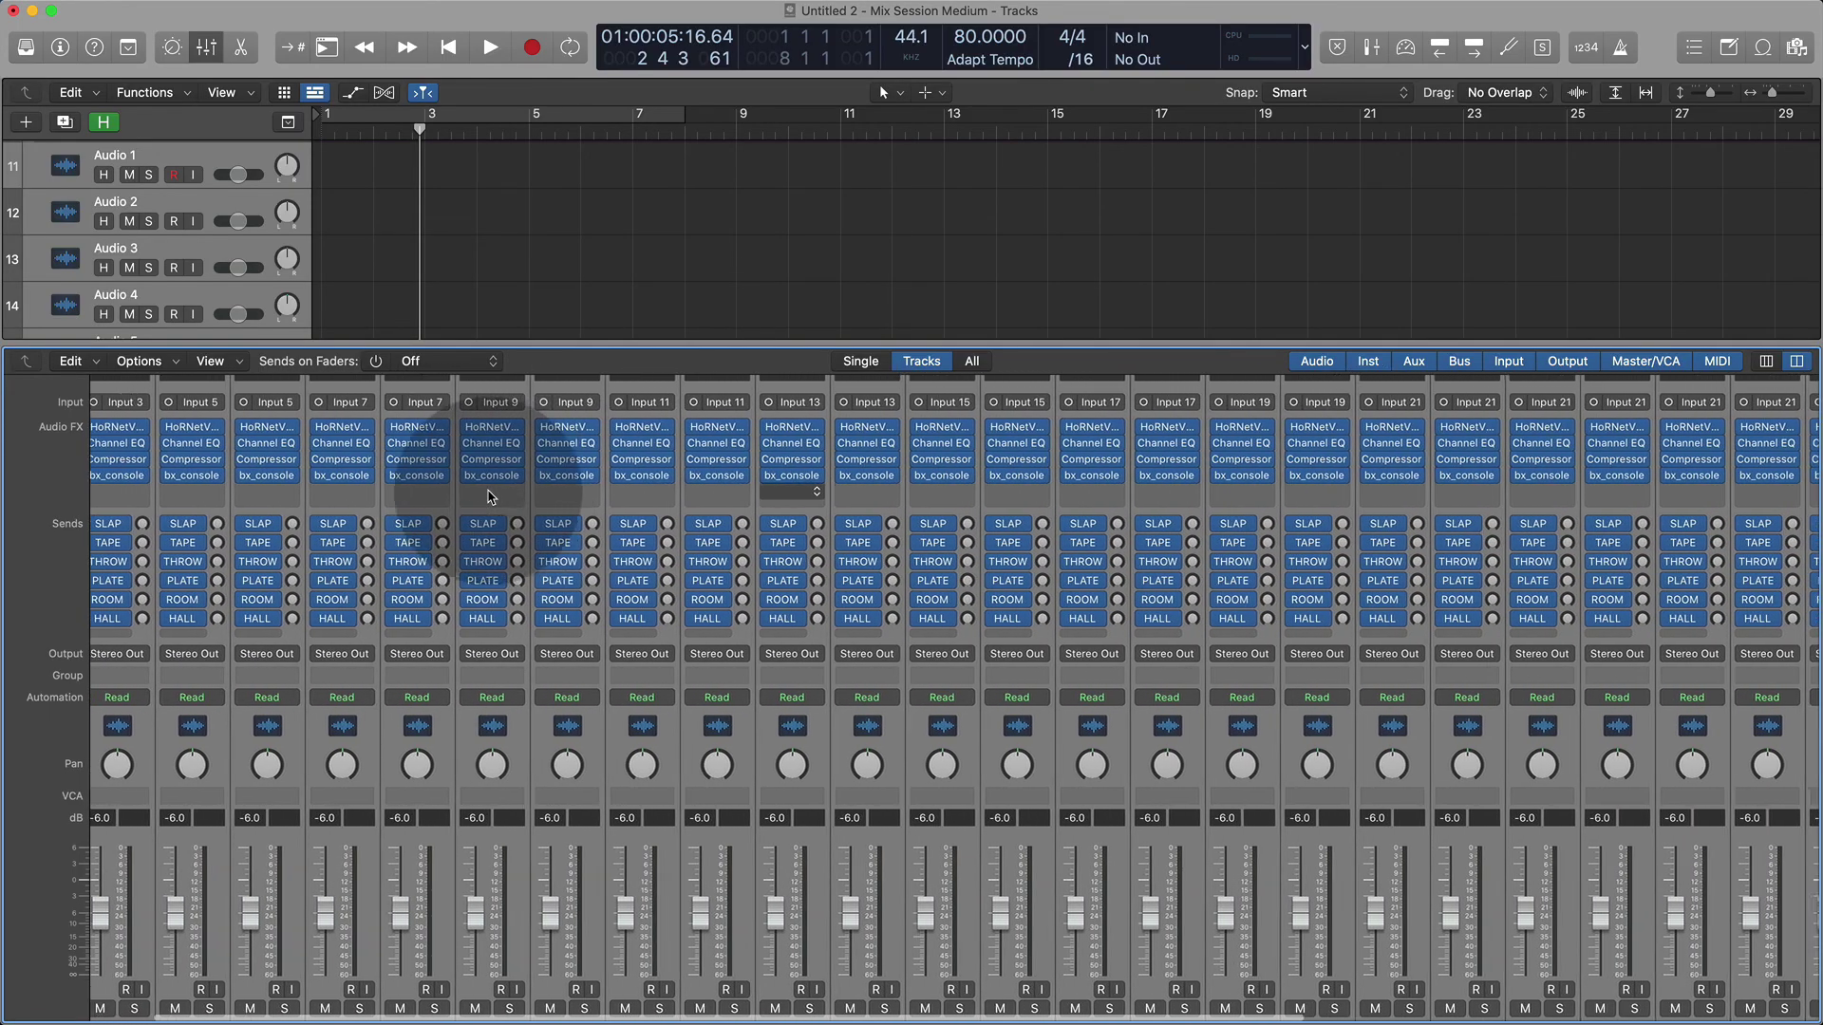
scroll(486, 496, left, 3)
click(152, 491)
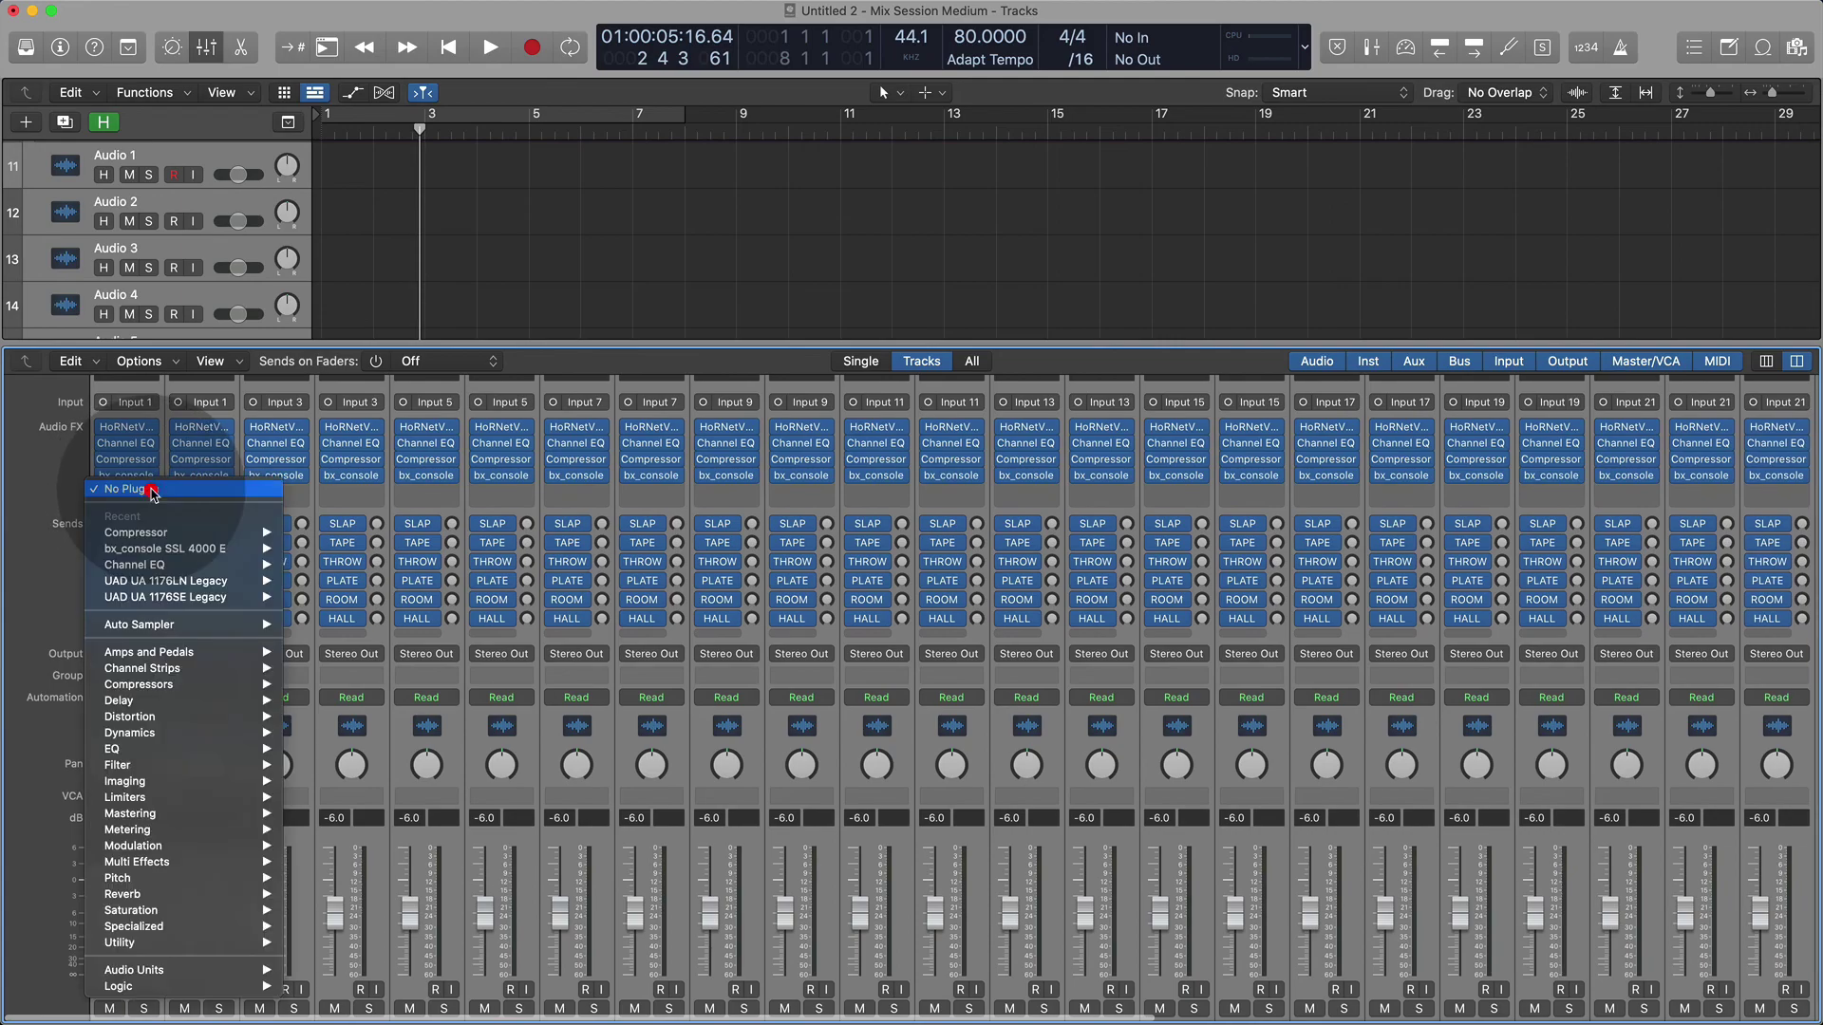
mouse_move(228, 565)
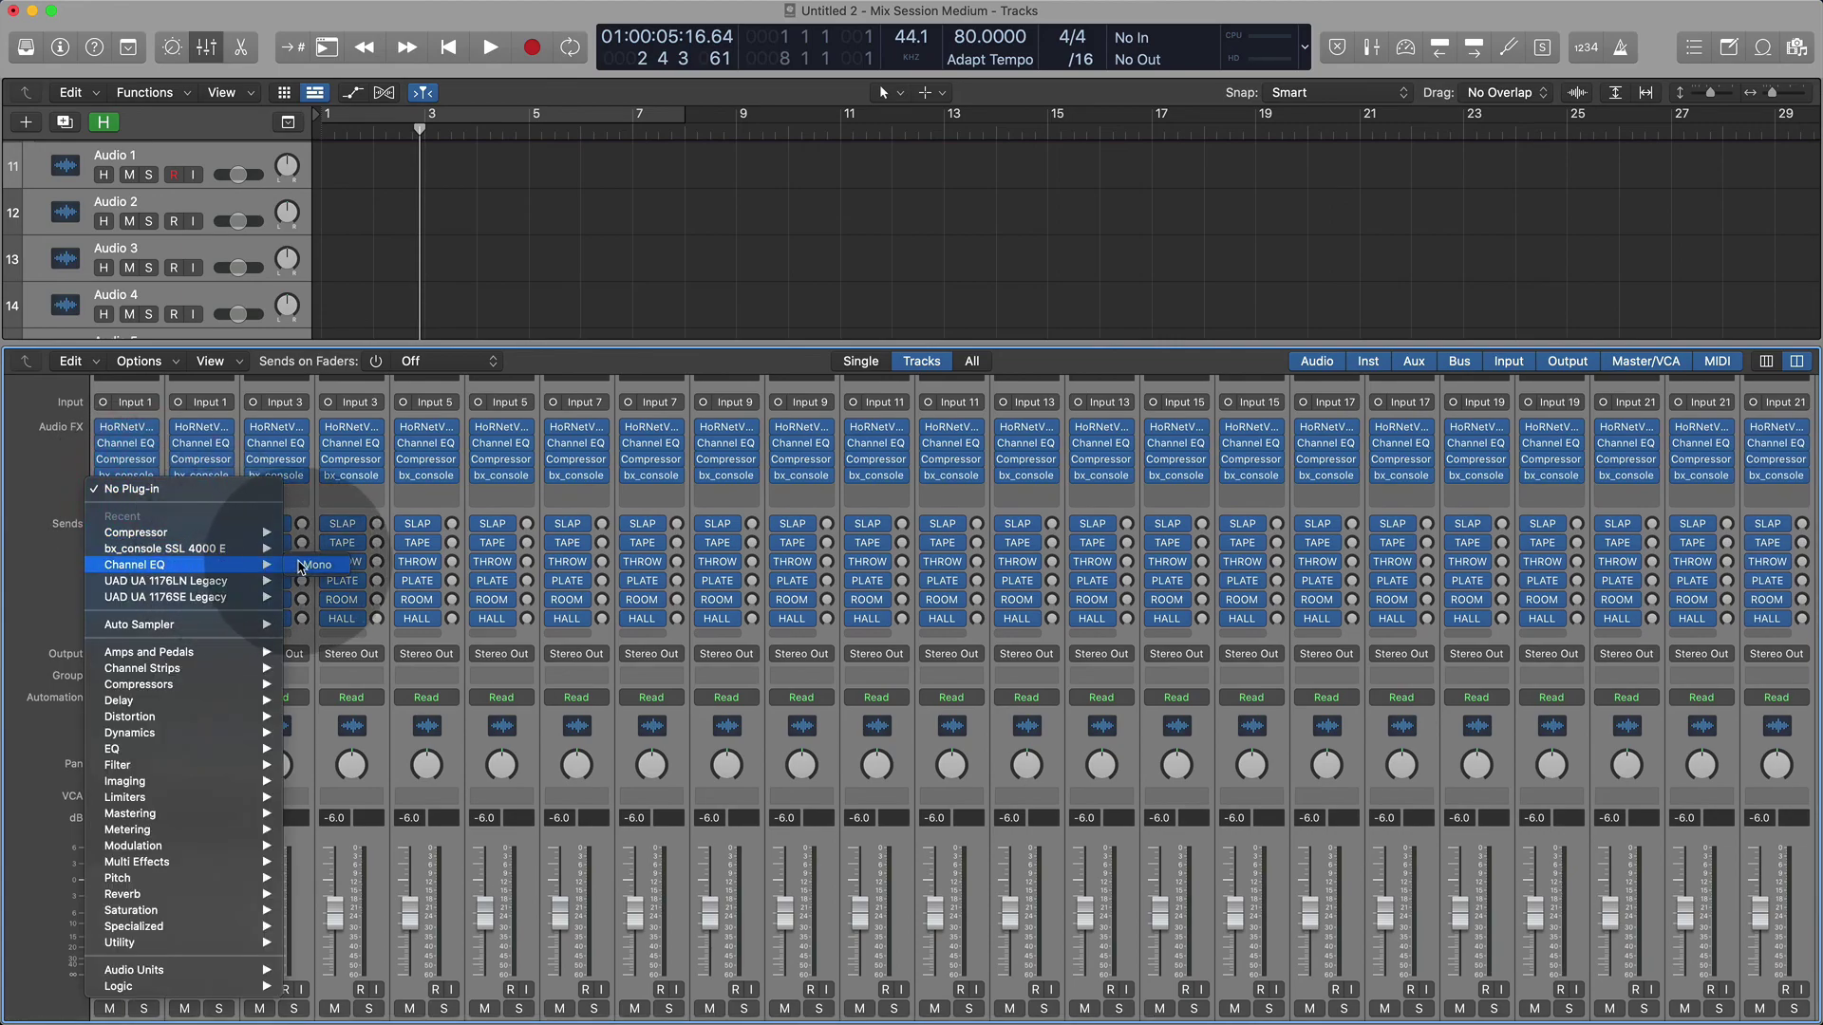
click(301, 565)
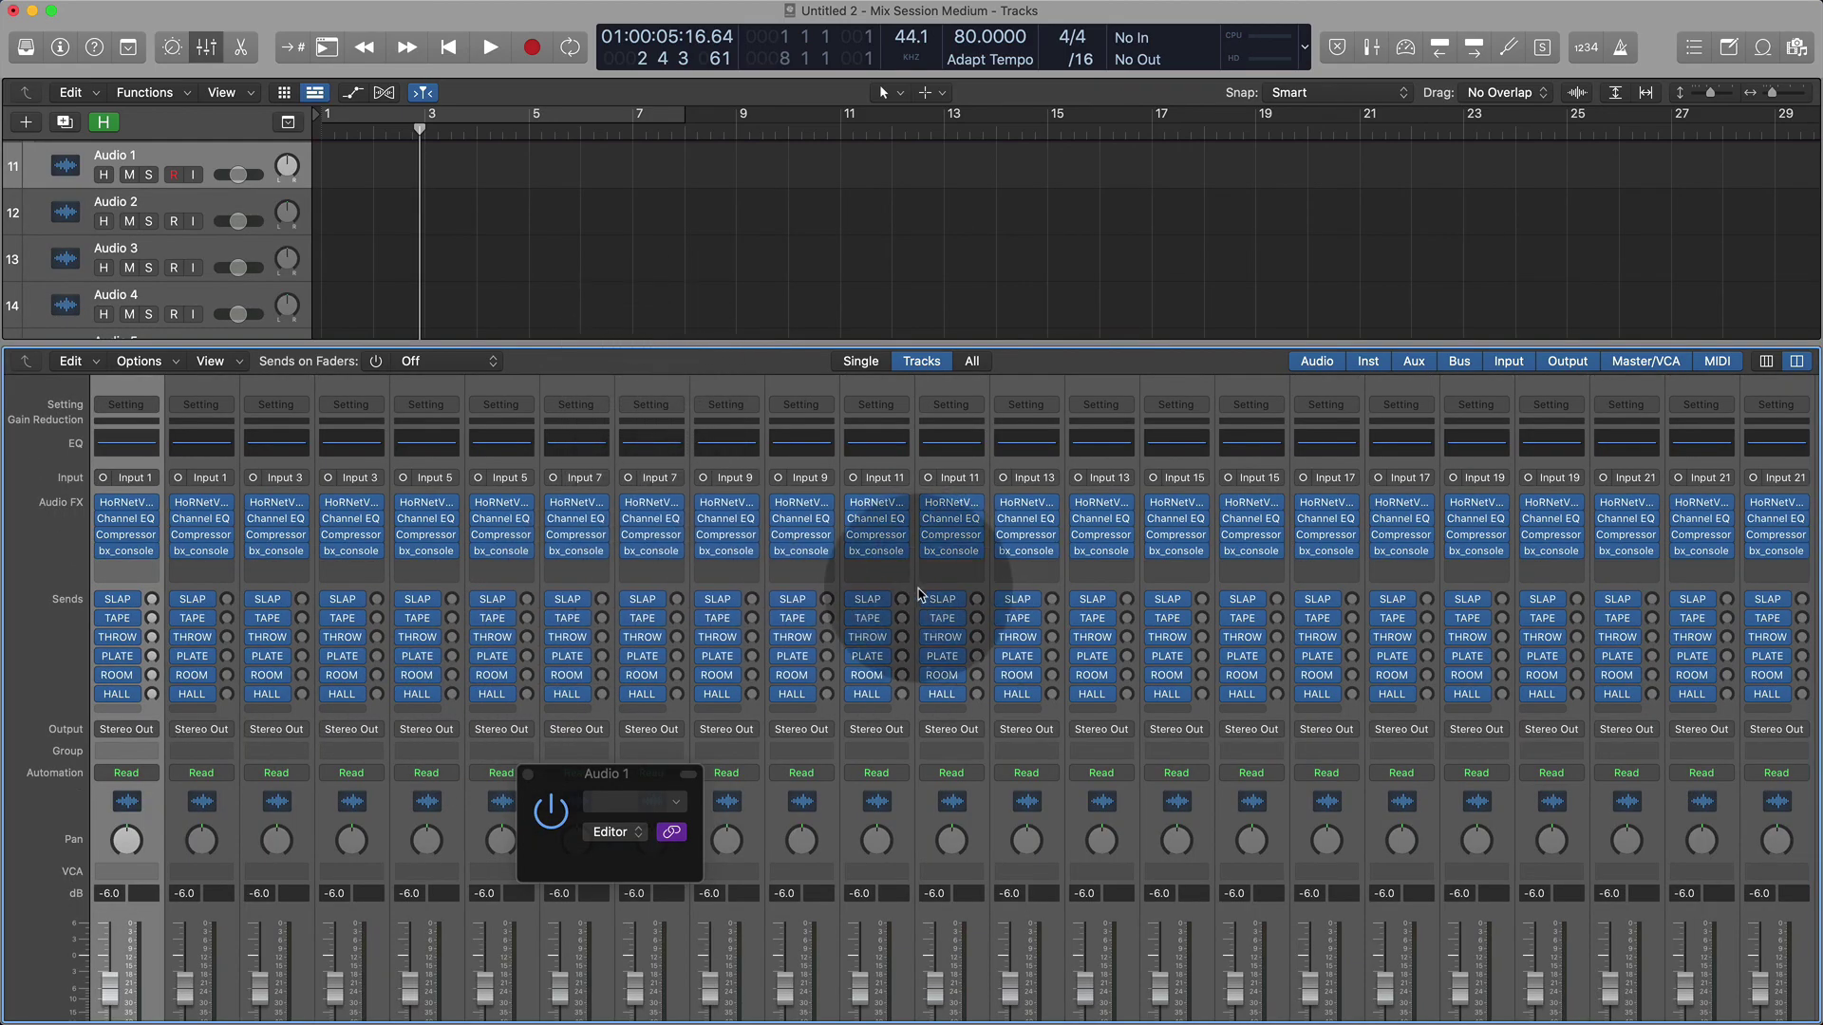
scroll(614, 559, right, 3)
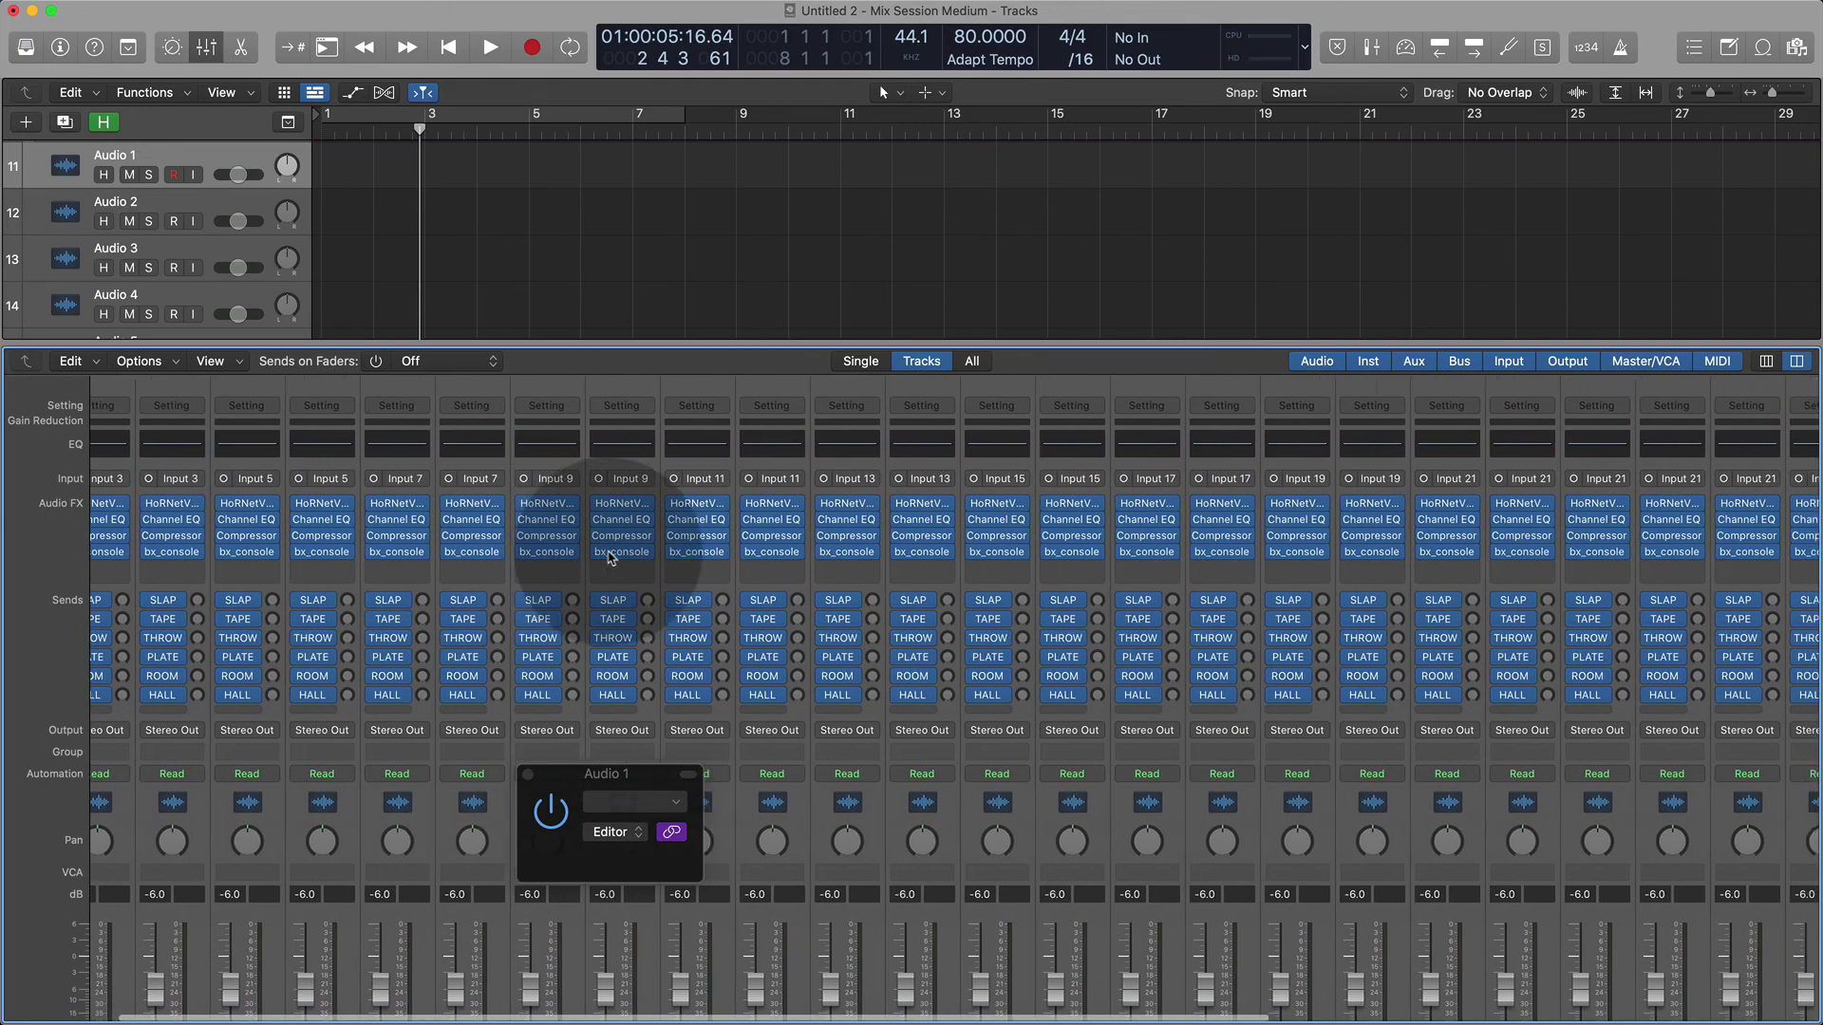
scroll(614, 560, left, 1)
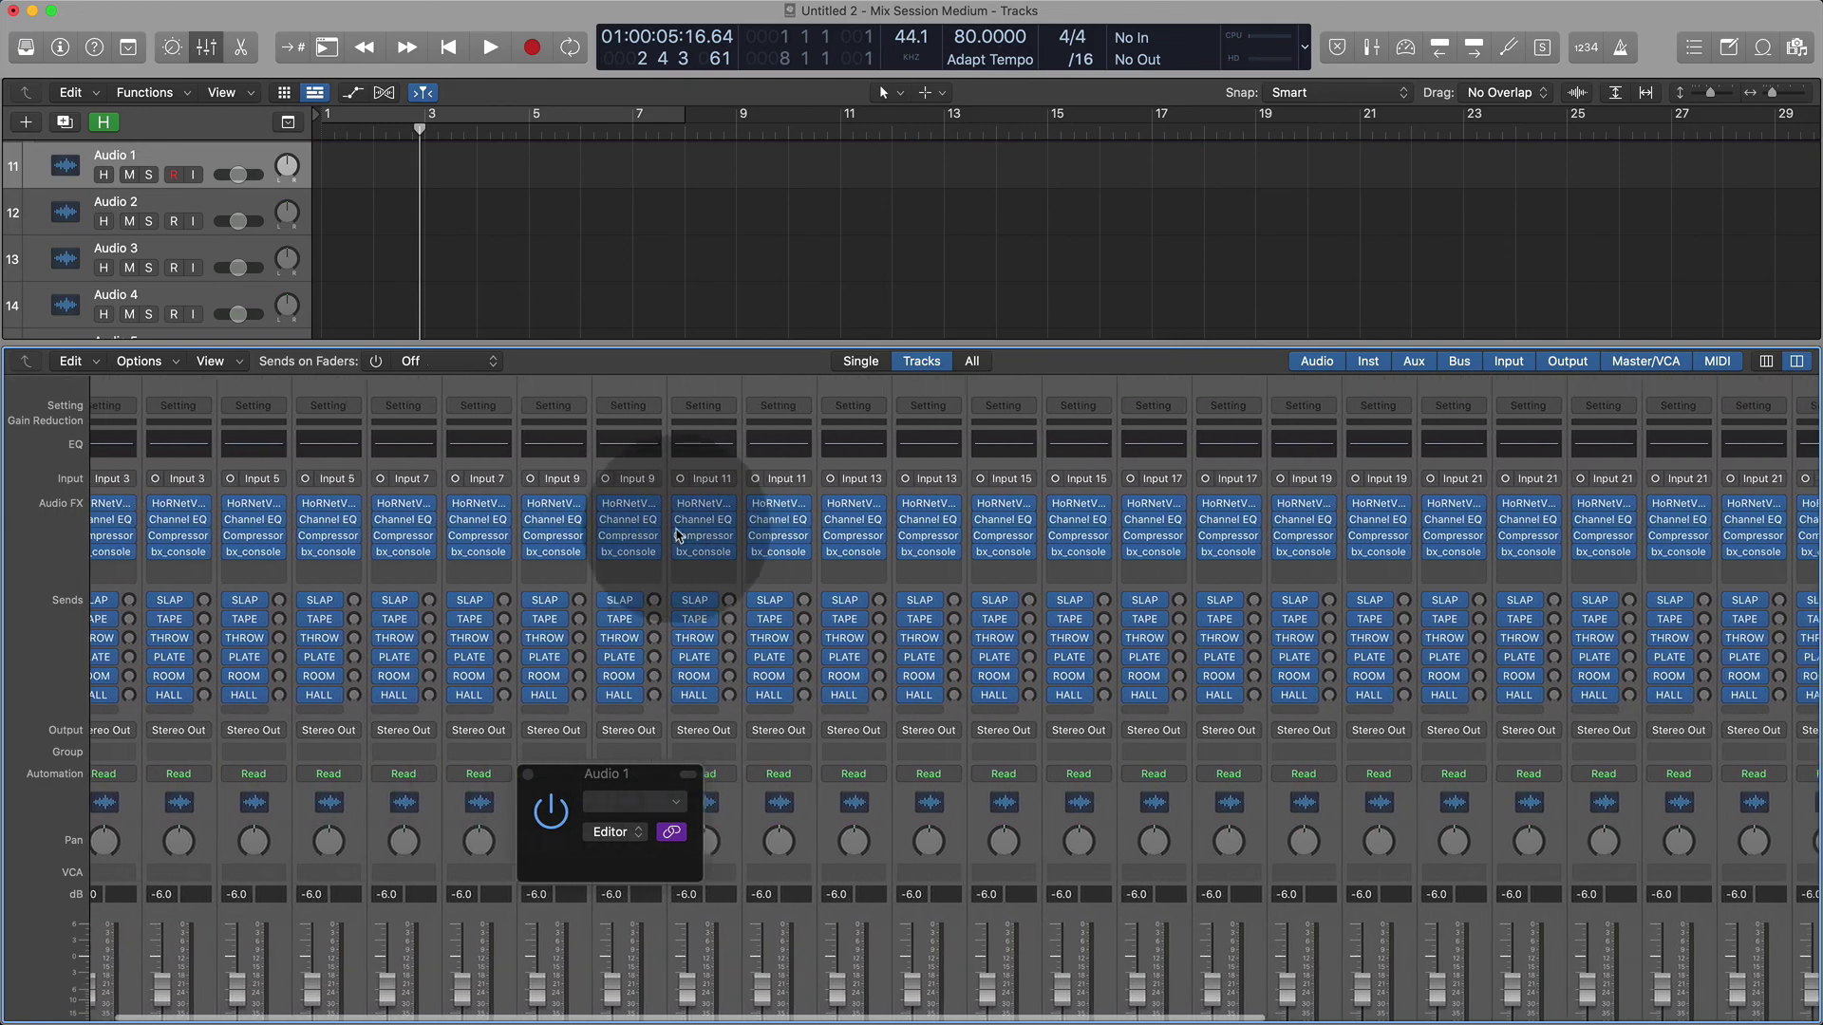
scroll(678, 536, left, 3)
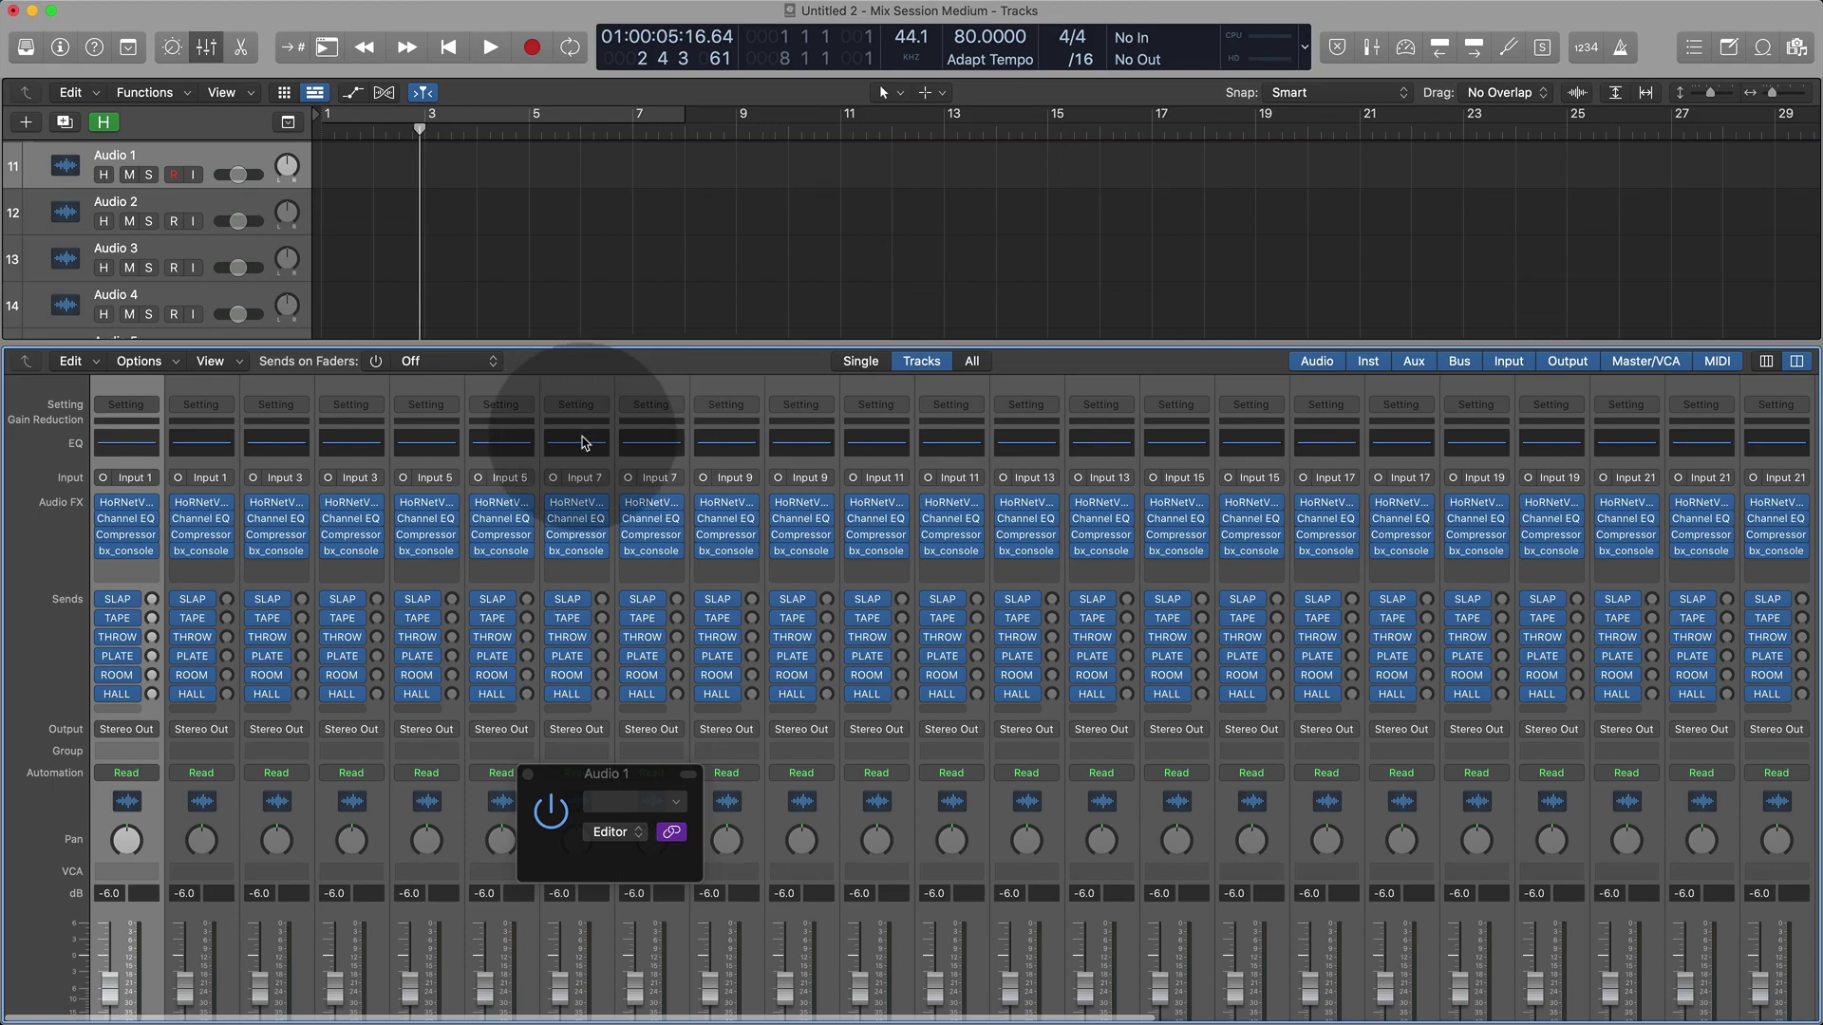
click(139, 10)
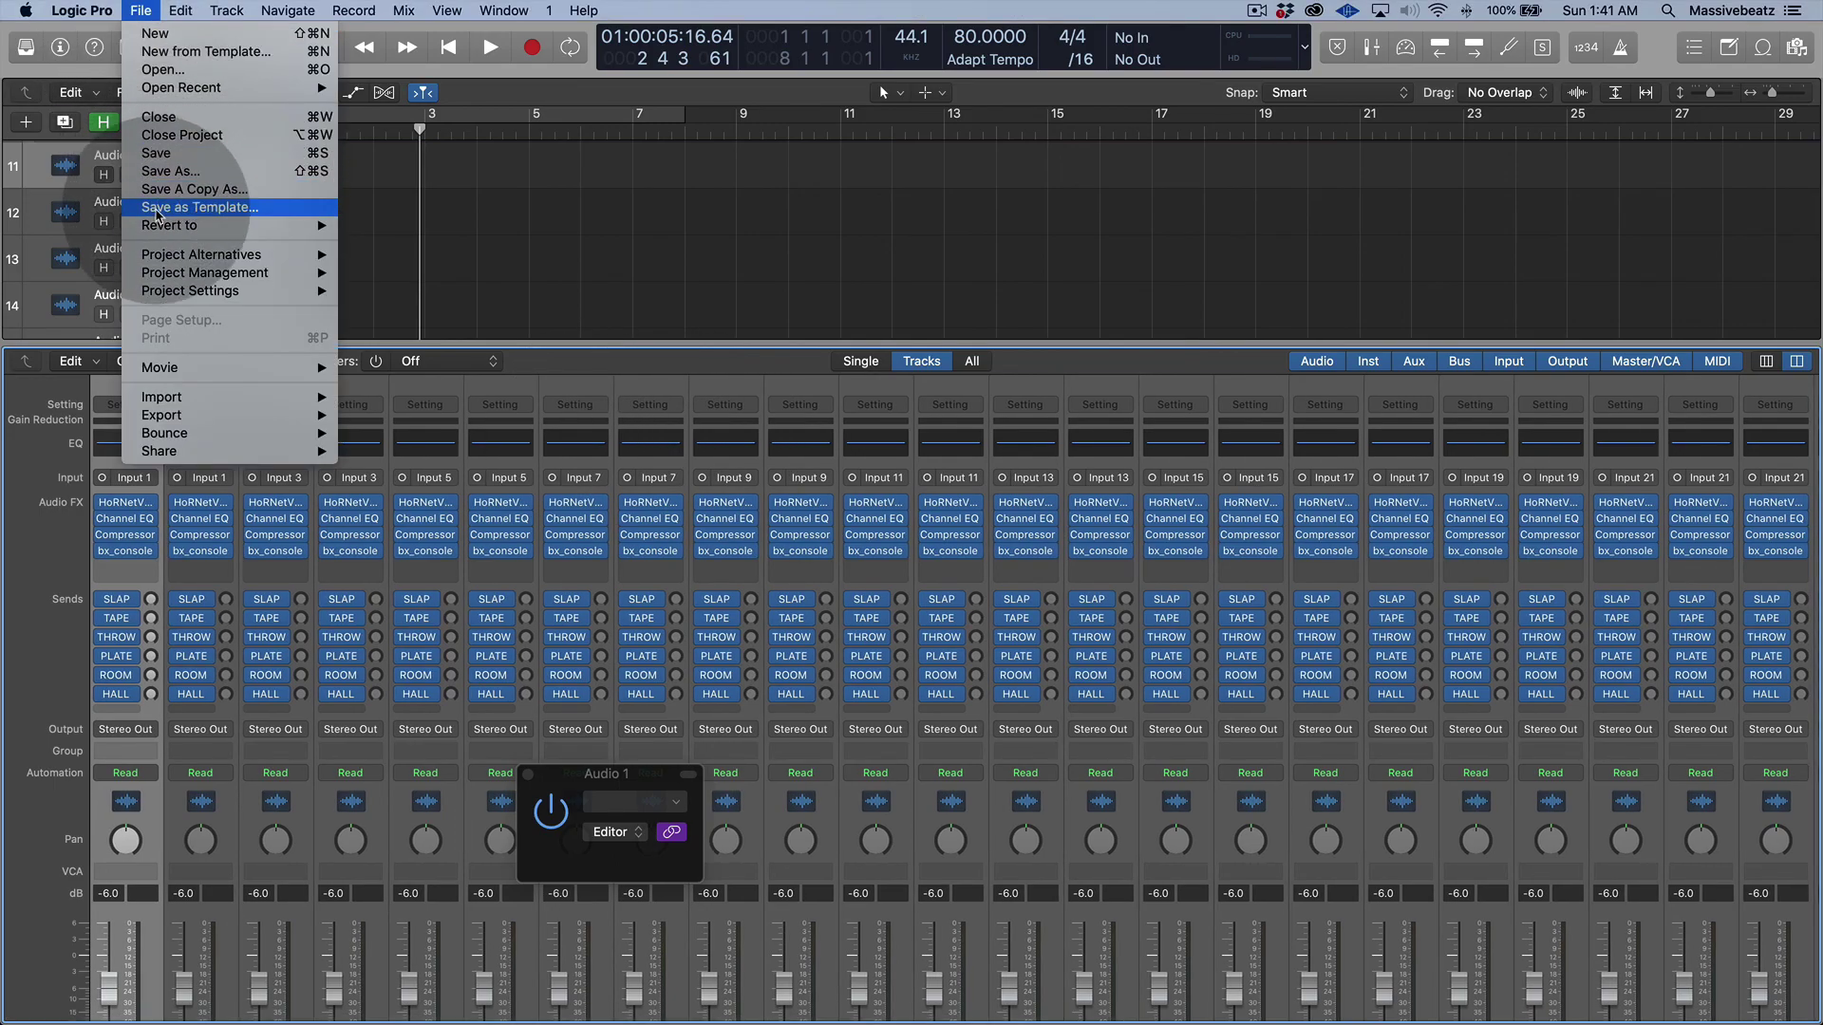
click(504, 77)
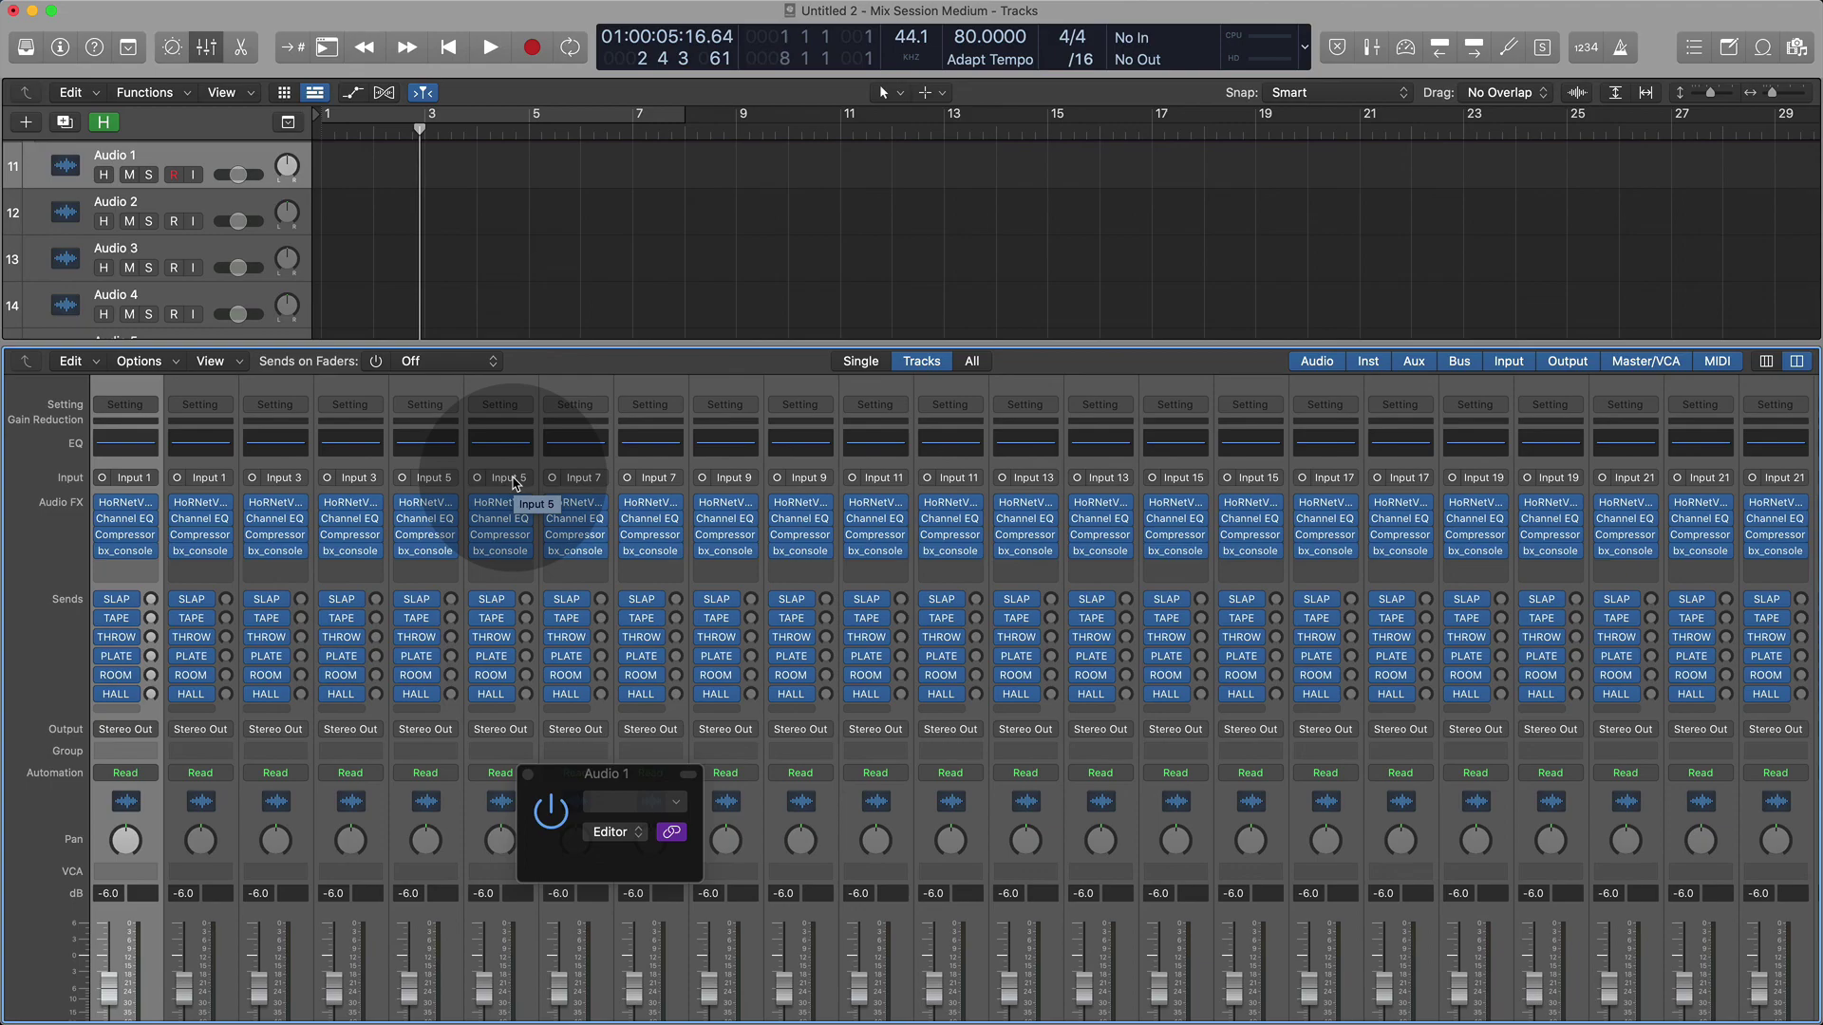
scroll(514, 483, down, 3)
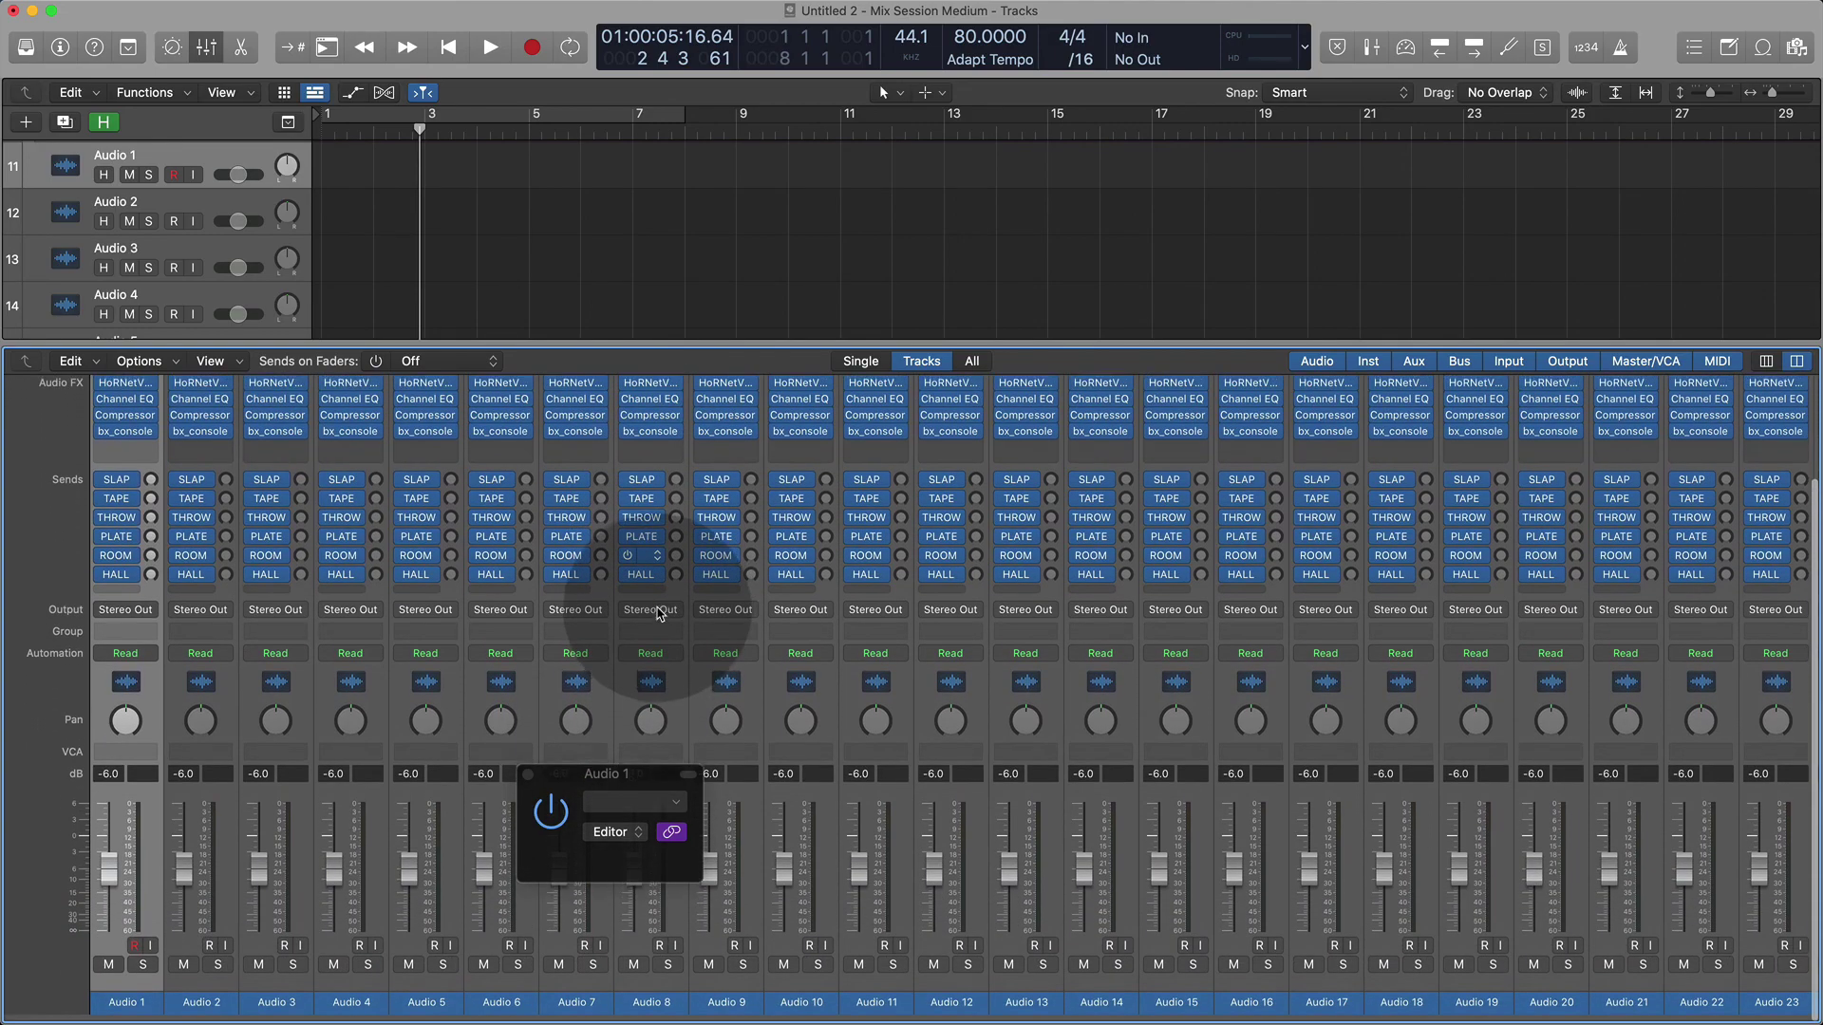
scroll(639, 589, up, 4)
scroll(639, 589, right, 2)
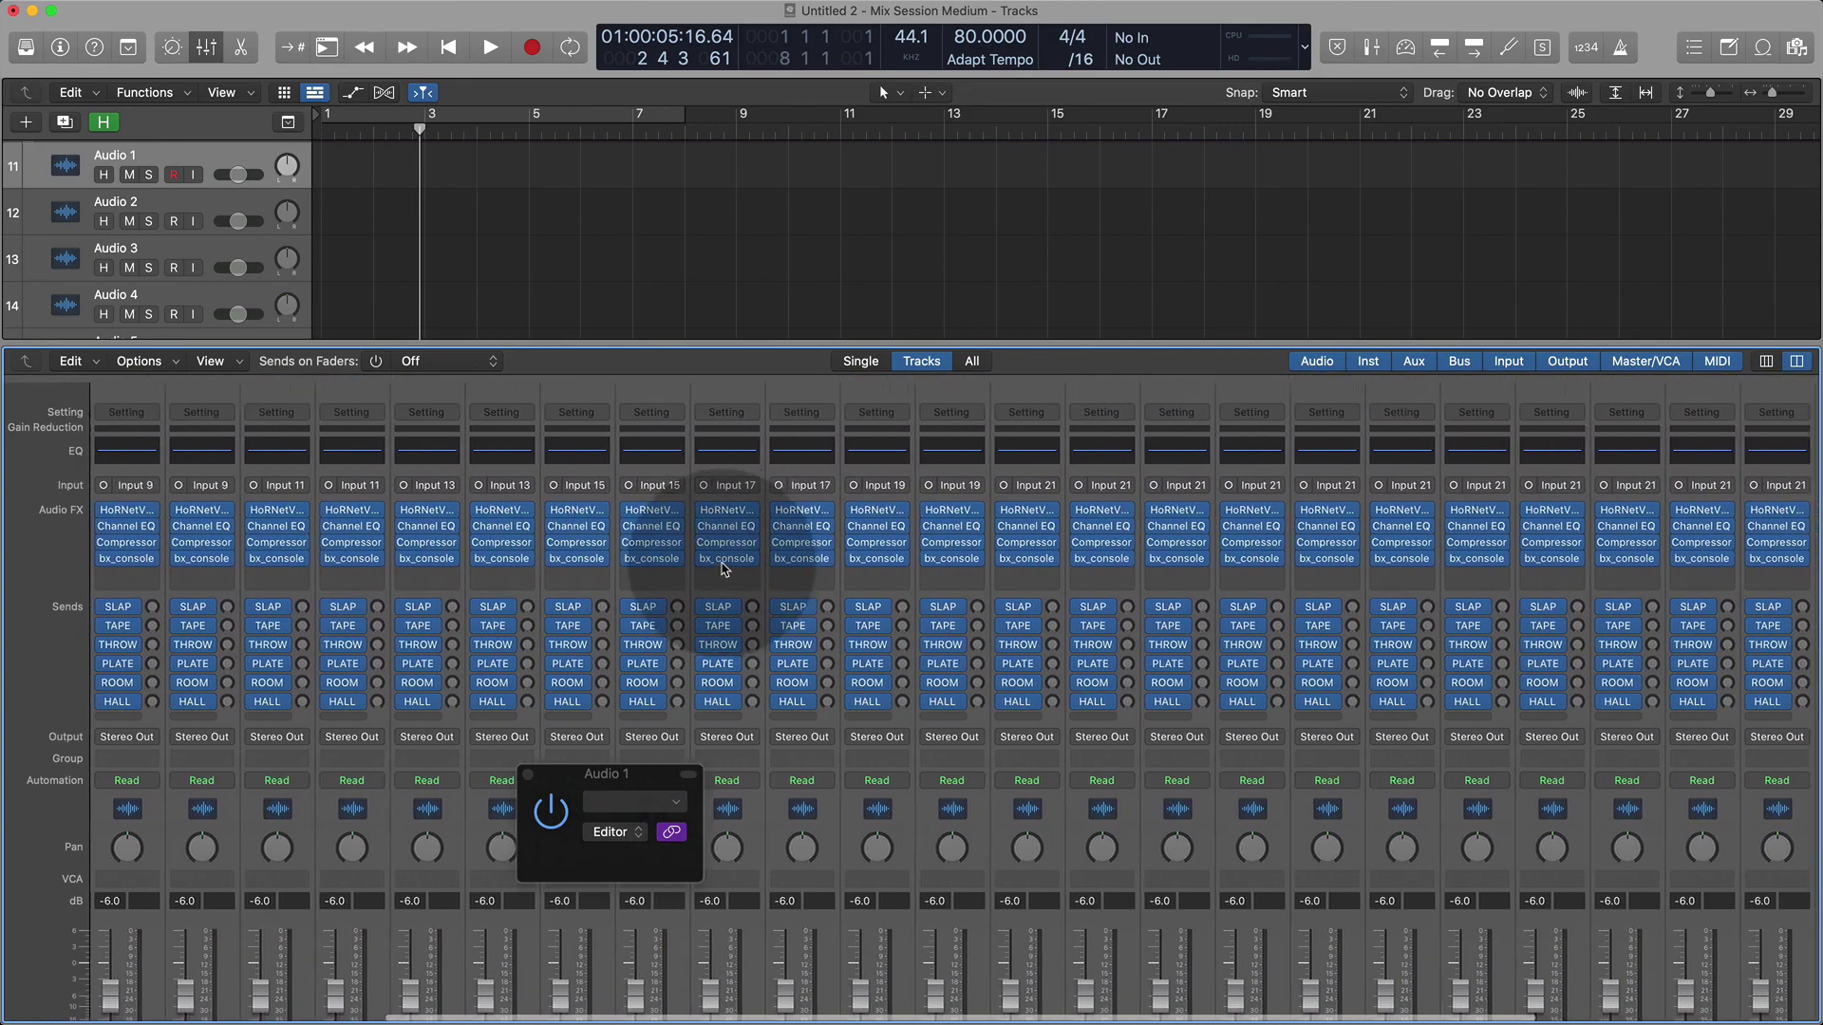
scroll(710, 560, left, 2)
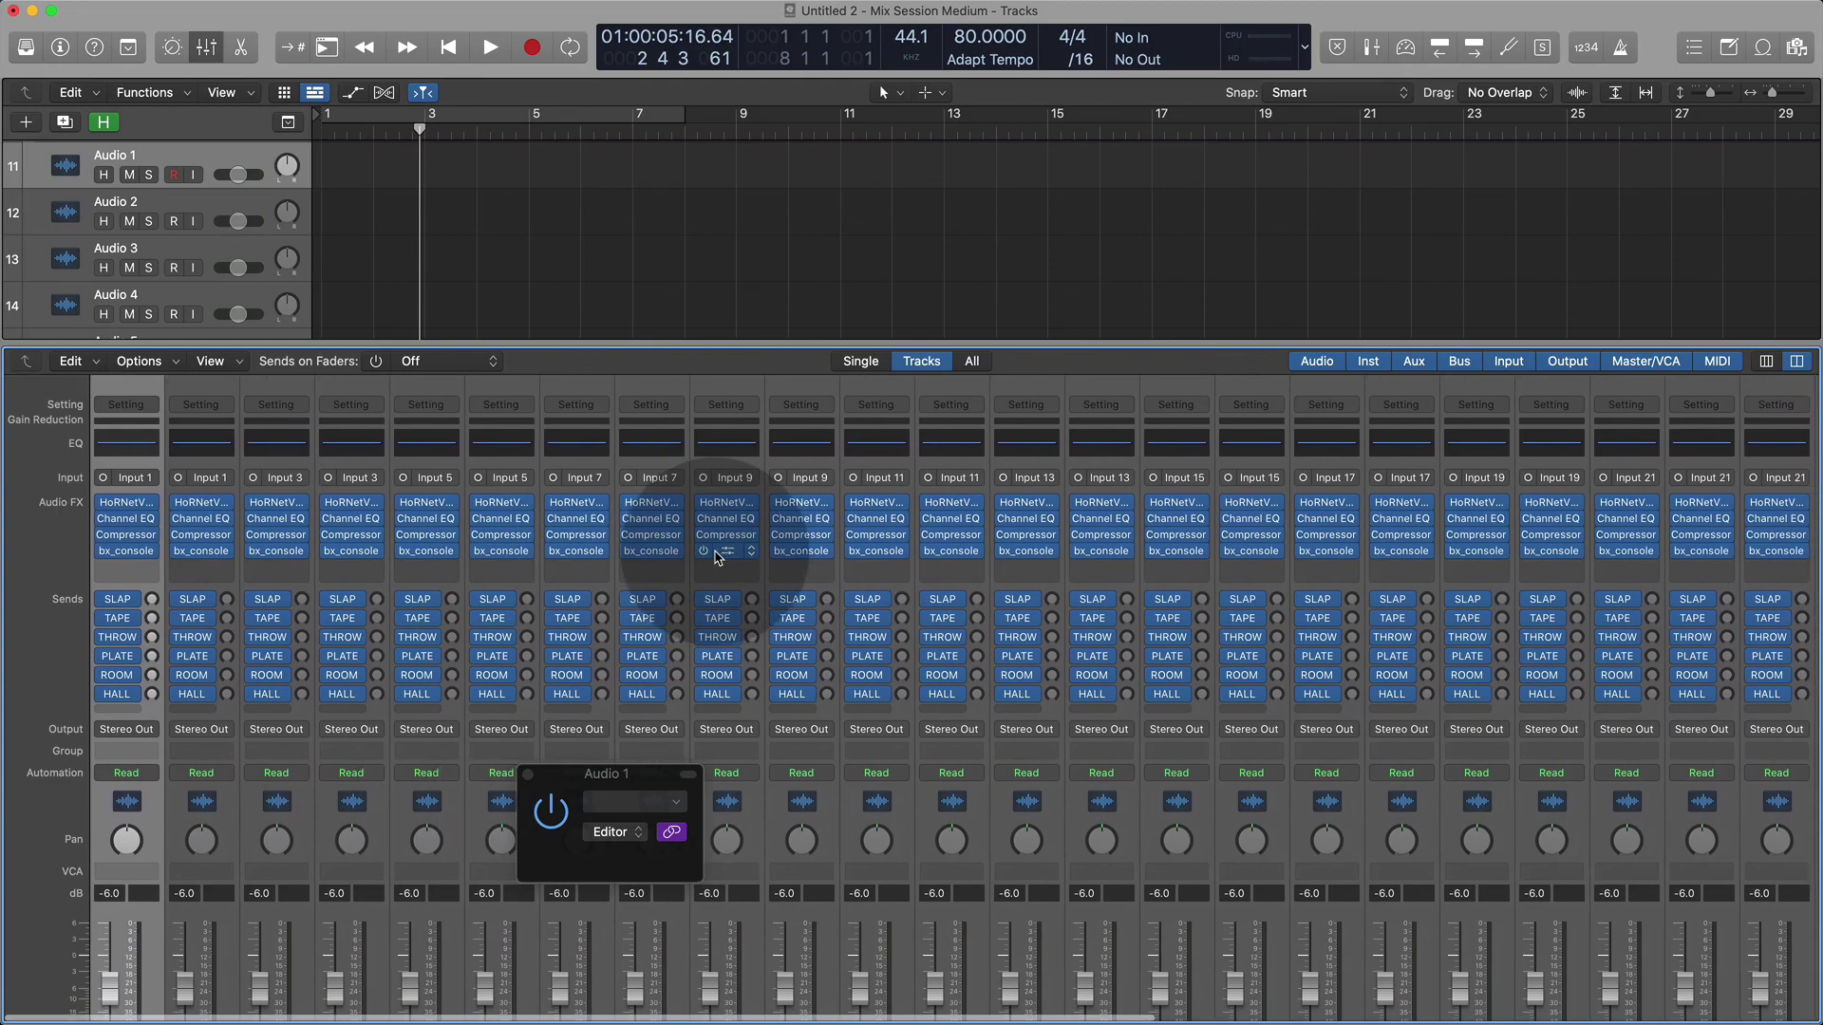